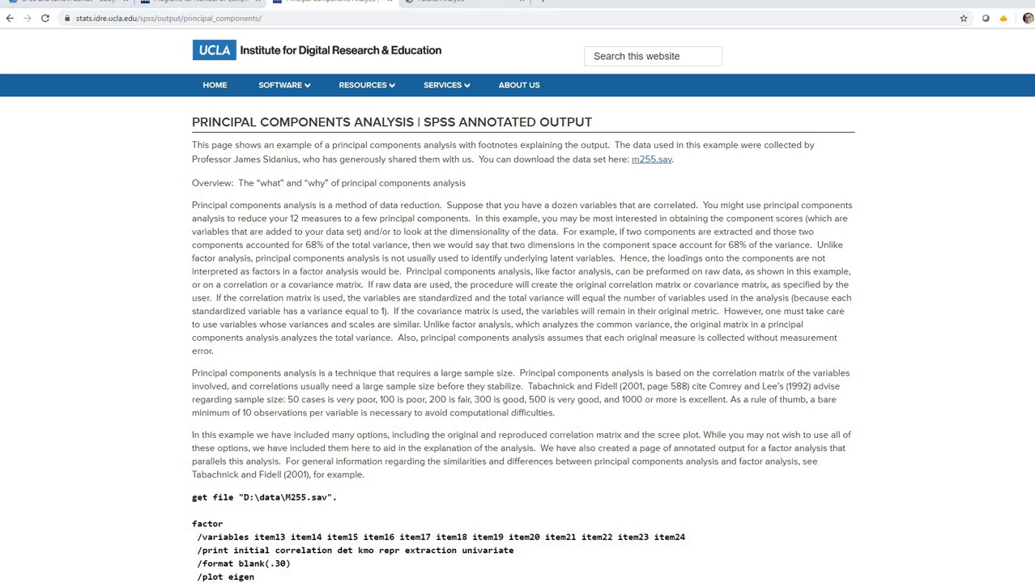
Switch to the SPSS Data Editor and highlight the data columns item13 through item24.
{"action": "key", "text": "alt+Tab"}
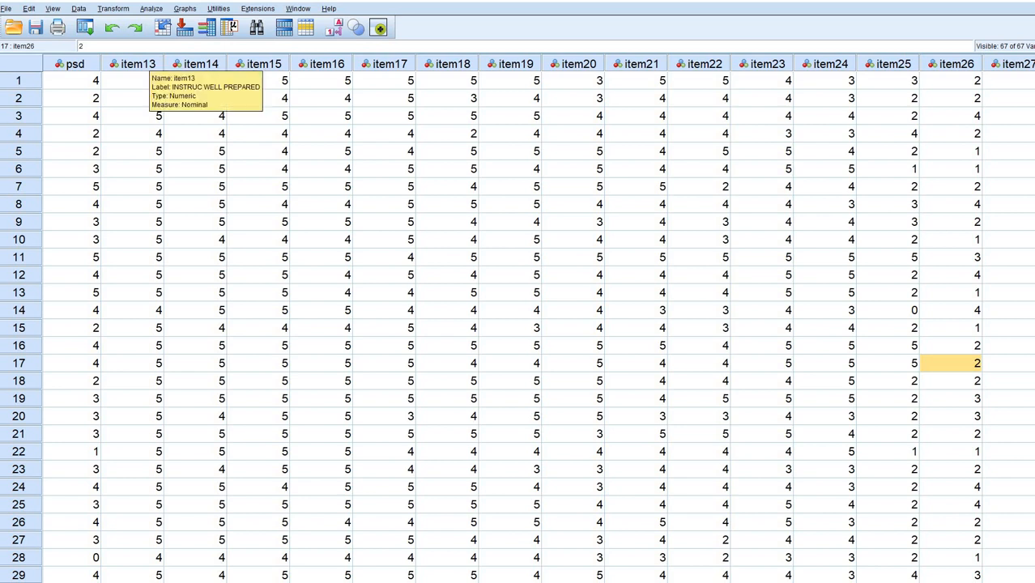
{"action": "left_click_drag", "start_coordinate": [138, 63], "coordinate": [830, 64]}
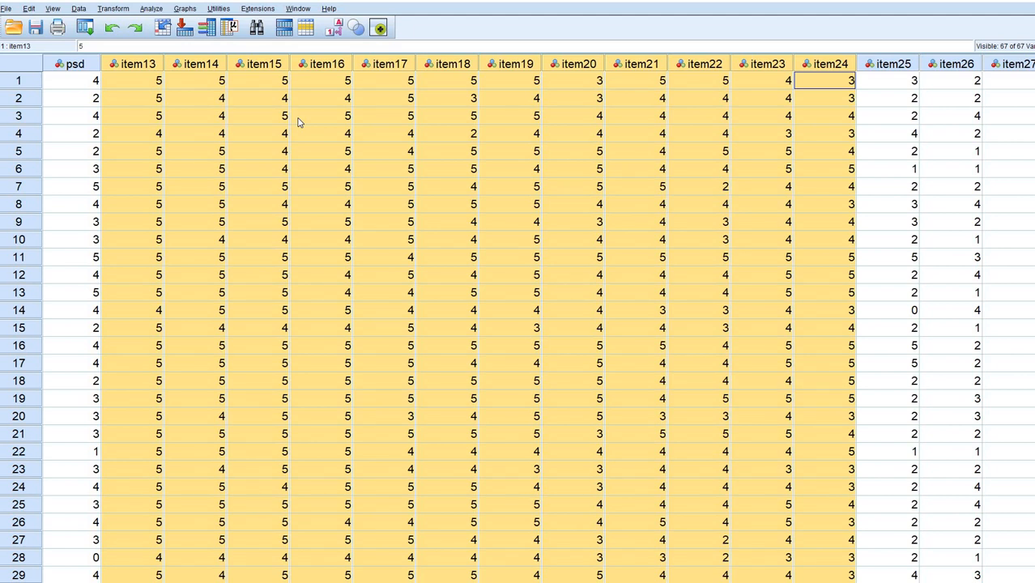
Open the variable definition of item13 and widen the Label column to read the instructor item labels.
{"action": "double_click", "coordinate": [136, 65]}
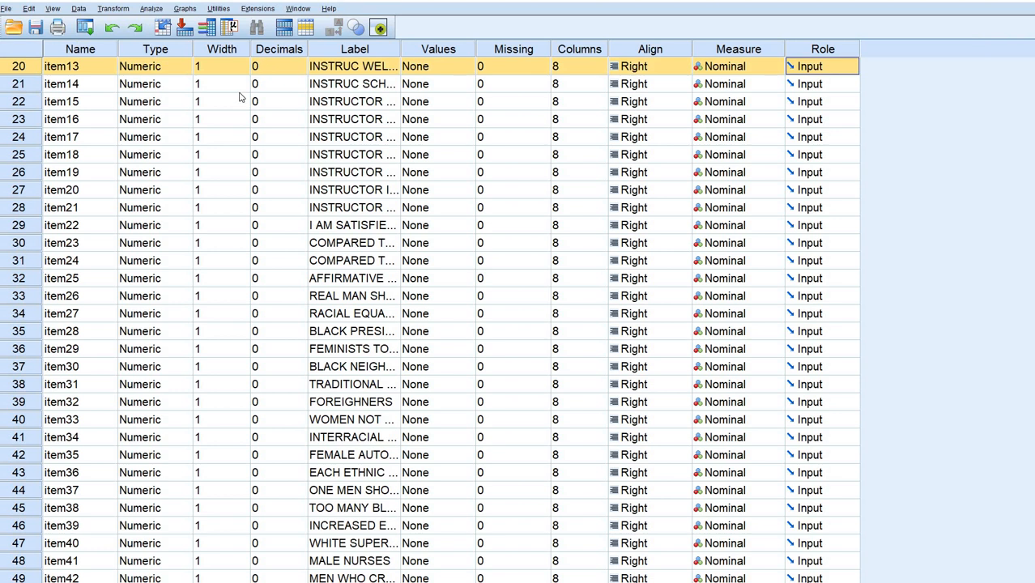
{"action": "left_click", "coordinate": [393, 68]}
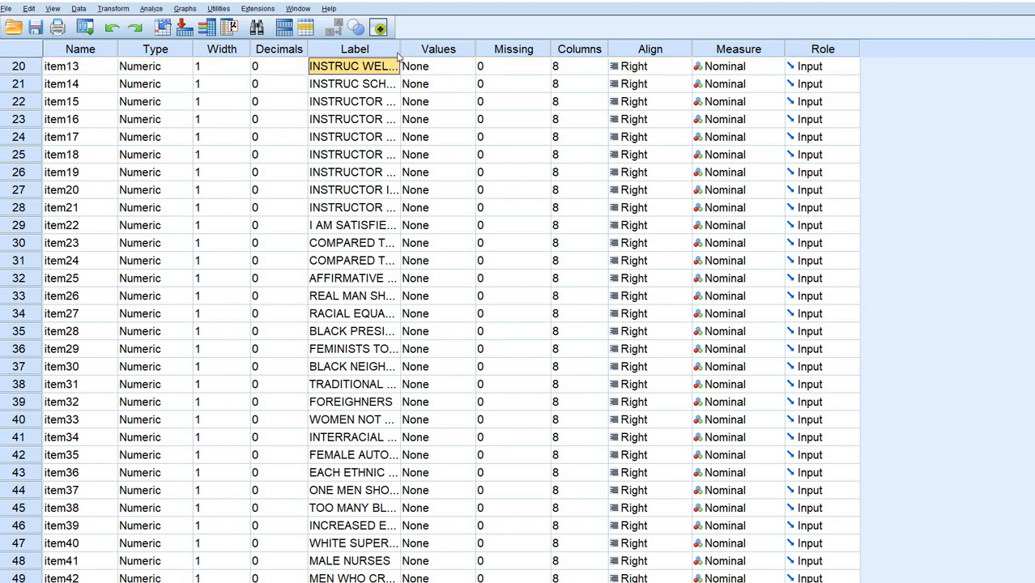
{"action": "left_click_drag", "start_coordinate": [400, 49], "coordinate": [588, 49]}
{"action": "left_click", "coordinate": [466, 85]}
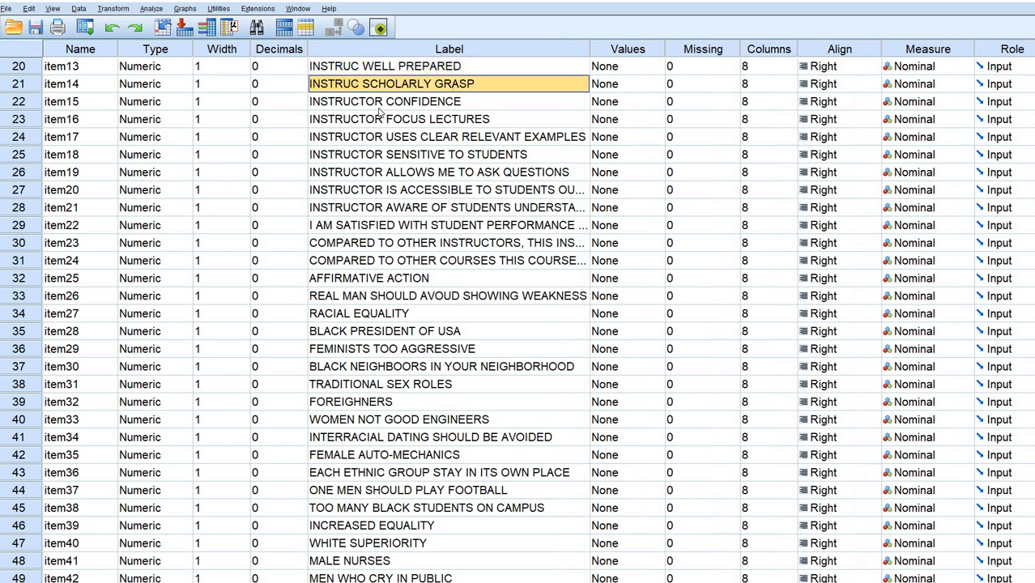
{"action": "left_click", "coordinate": [398, 110]}
{"action": "left_click", "coordinate": [358, 125]}
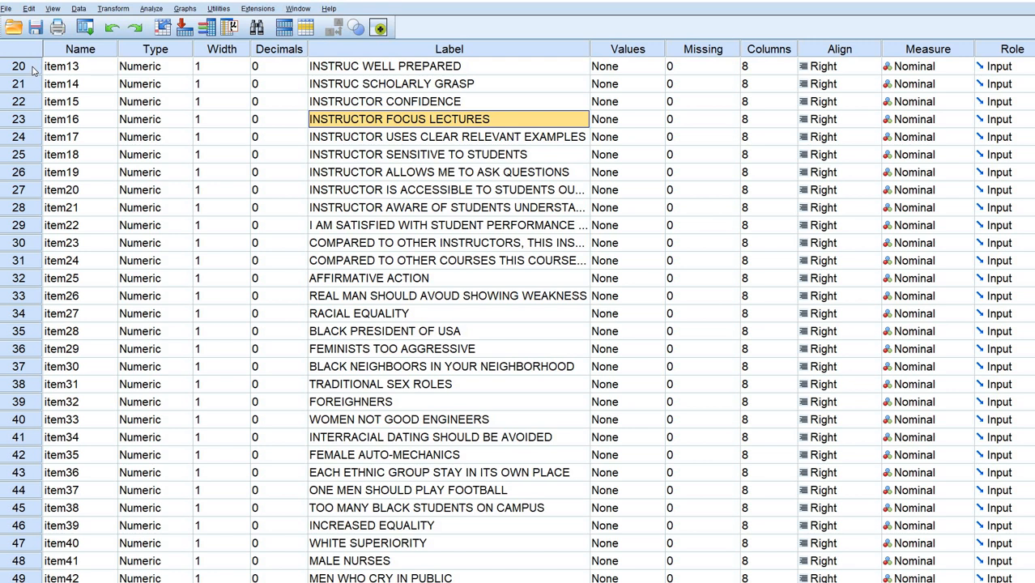
Highlight the variable definitions of item13 through item24 and return to the data values.
{"action": "left_click_drag", "start_coordinate": [35, 72], "coordinate": [64, 273]}
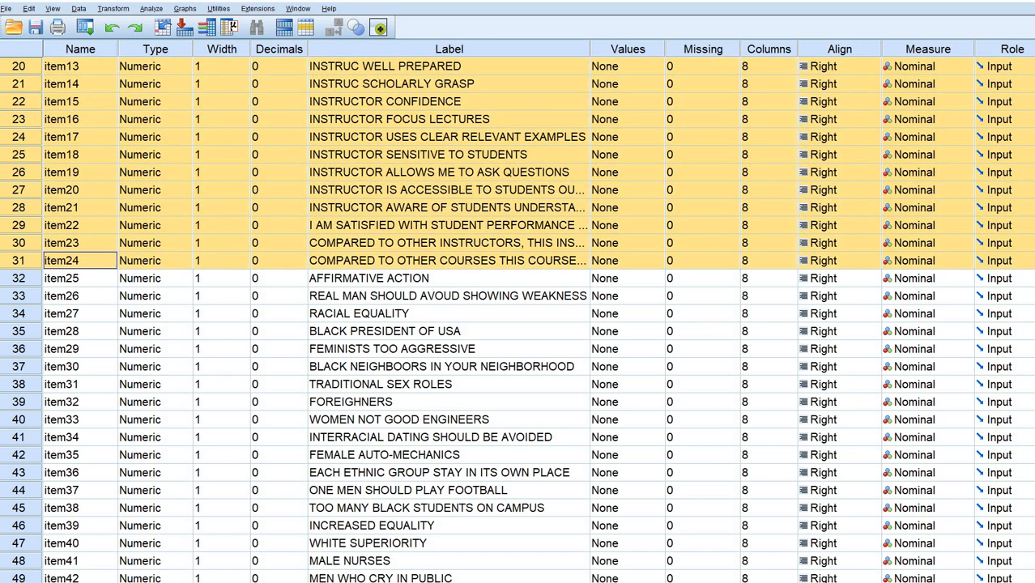
{"action": "key", "text": "ctrl+t"}
{"action": "left_click", "coordinate": [305, 289]}
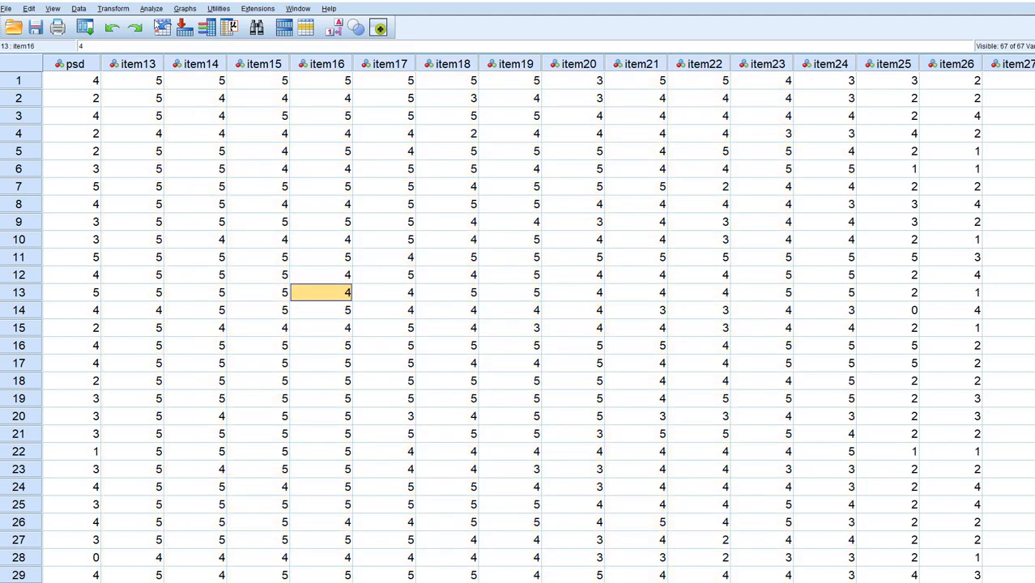
Start a dimension-reduction Factor Analysis and add item13 through item24 as its variables.
{"action": "left_click", "coordinate": [153, 10]}
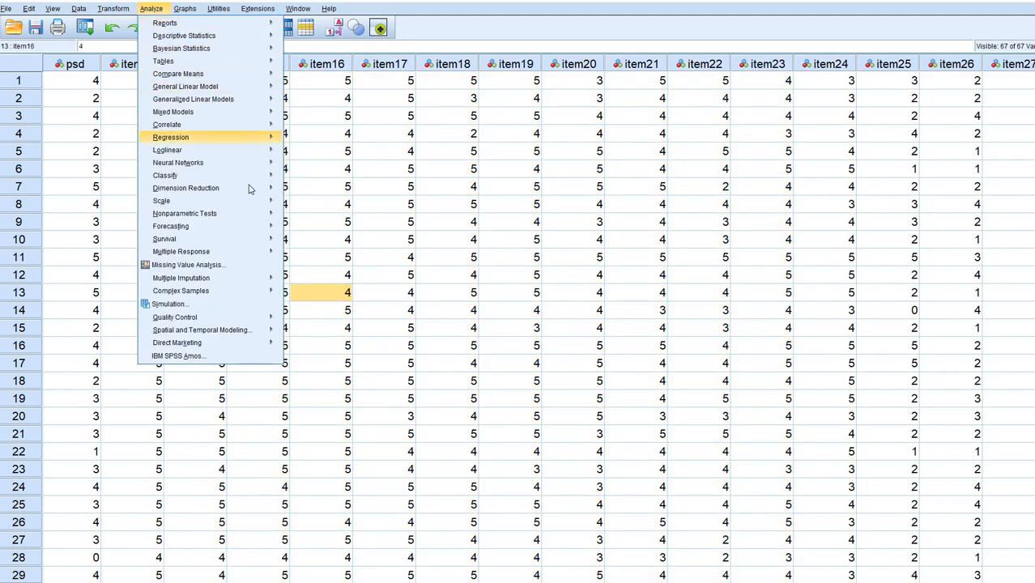
{"action": "mouse_move", "coordinate": [266, 188]}
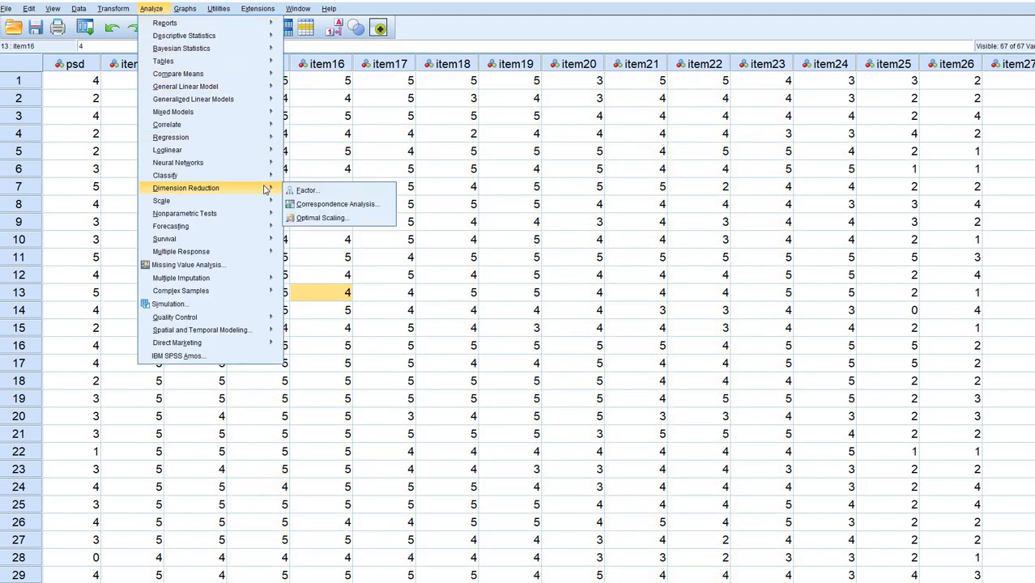
{"action": "left_click", "coordinate": [307, 192]}
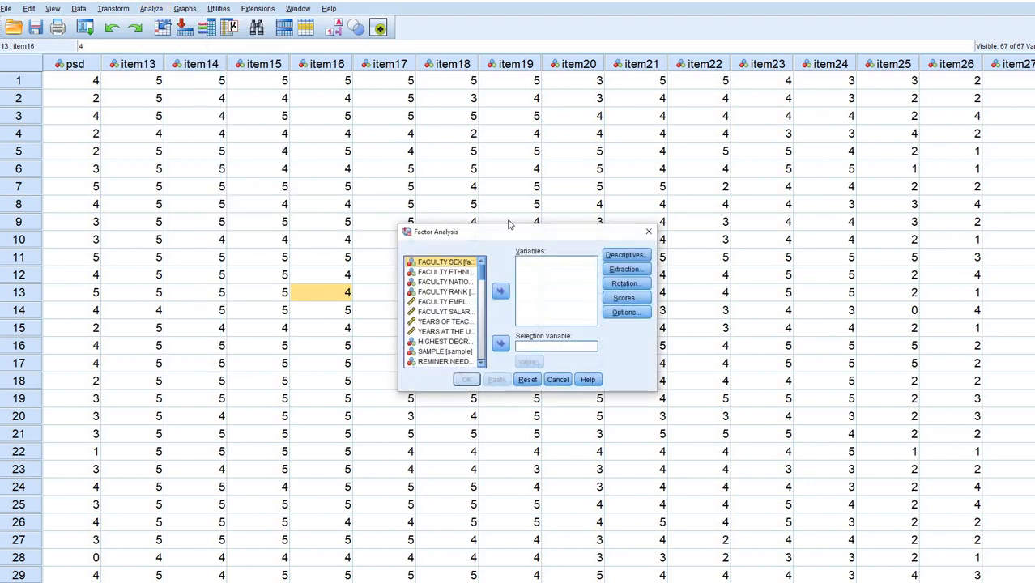
{"action": "scroll", "coordinate": [425, 212], "scroll_direction": "down", "scroll_amount": 5}
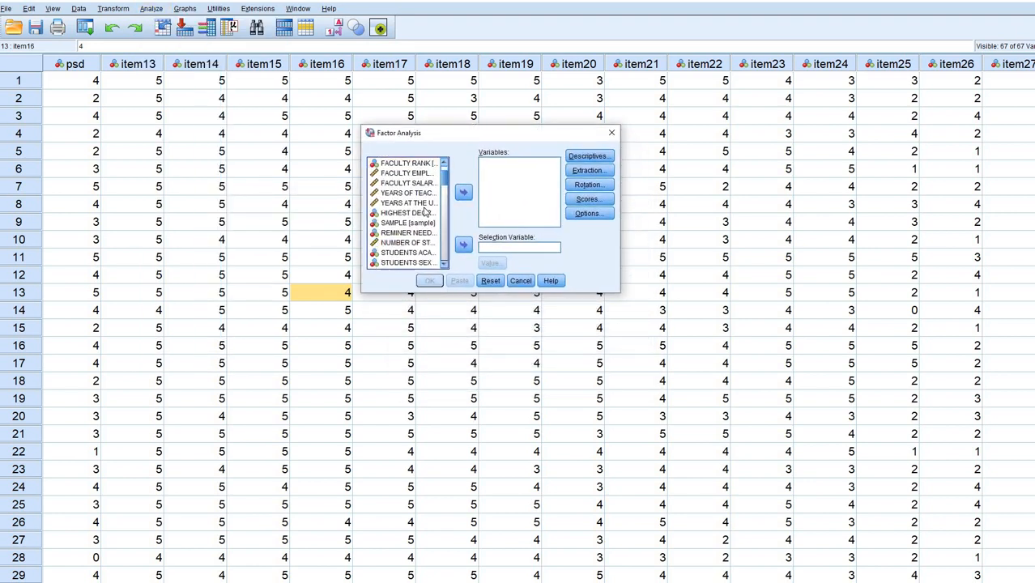
{"action": "scroll", "coordinate": [425, 212], "scroll_direction": "down", "scroll_amount": 3}
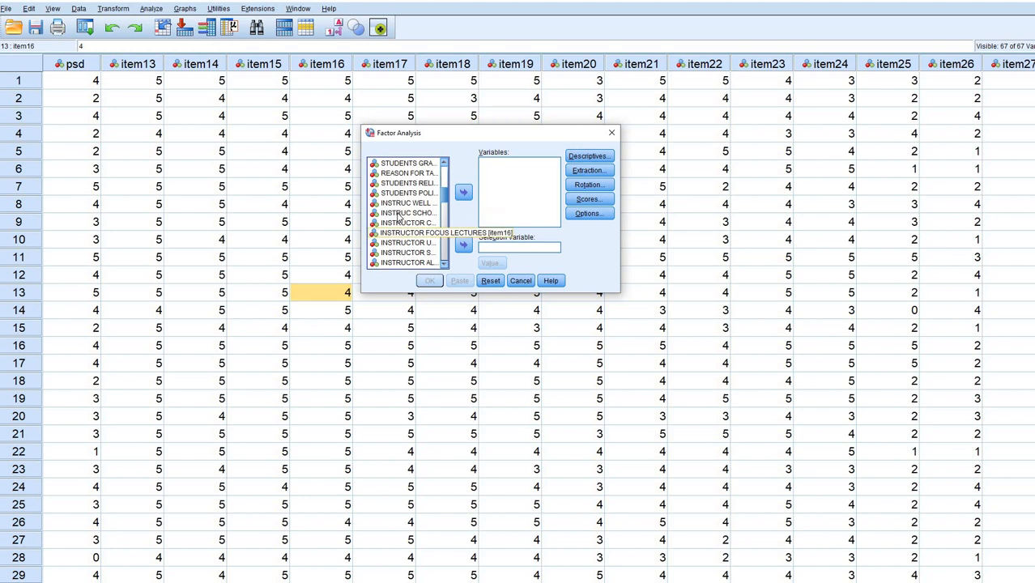
{"action": "left_click", "coordinate": [398, 206]}
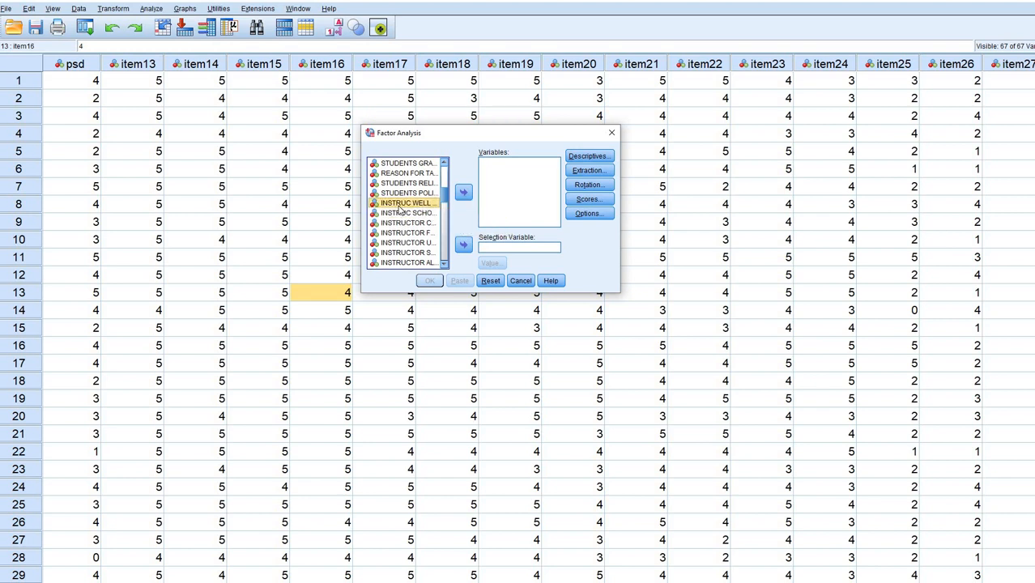
{"action": "left_click", "coordinate": [443, 265]}
{"action": "left_click", "coordinate": [443, 265]}
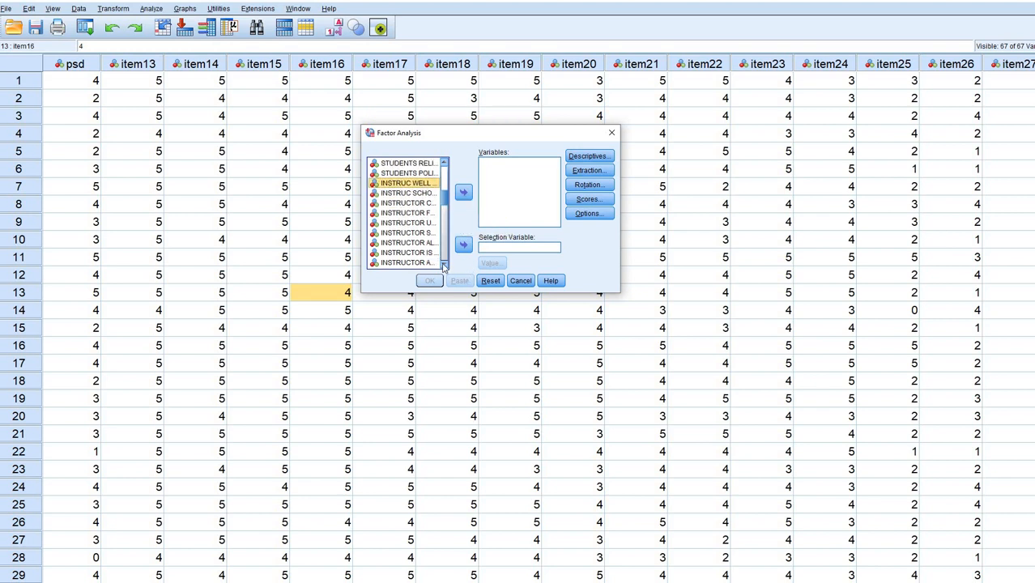
{"action": "left_click", "coordinate": [443, 264]}
{"action": "left_click", "coordinate": [443, 265]}
{"action": "left_click", "coordinate": [443, 265]}
{"action": "left_click", "coordinate": [443, 265]}
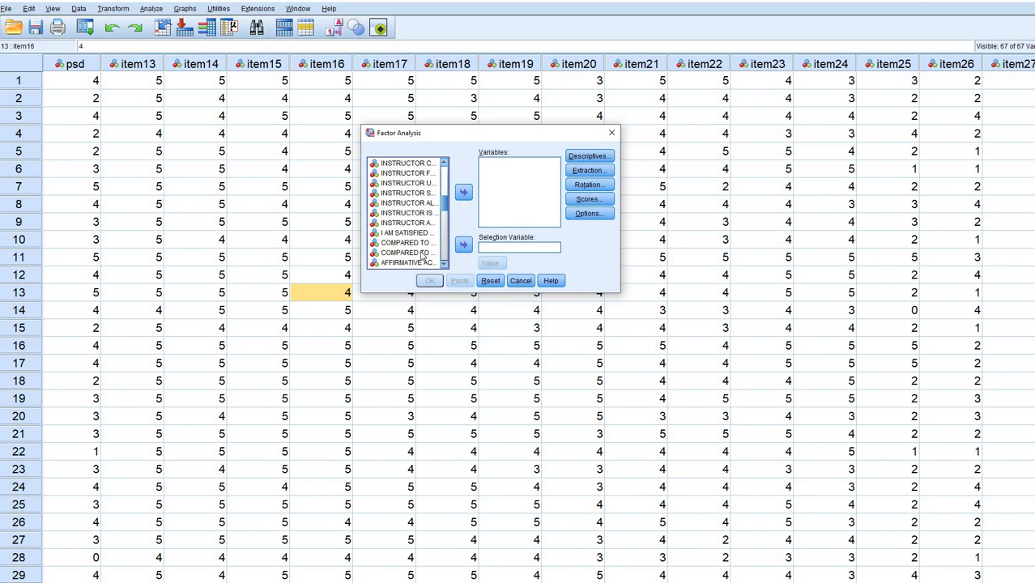
{"action": "left_click", "coordinate": [422, 254], "text": "shift"}
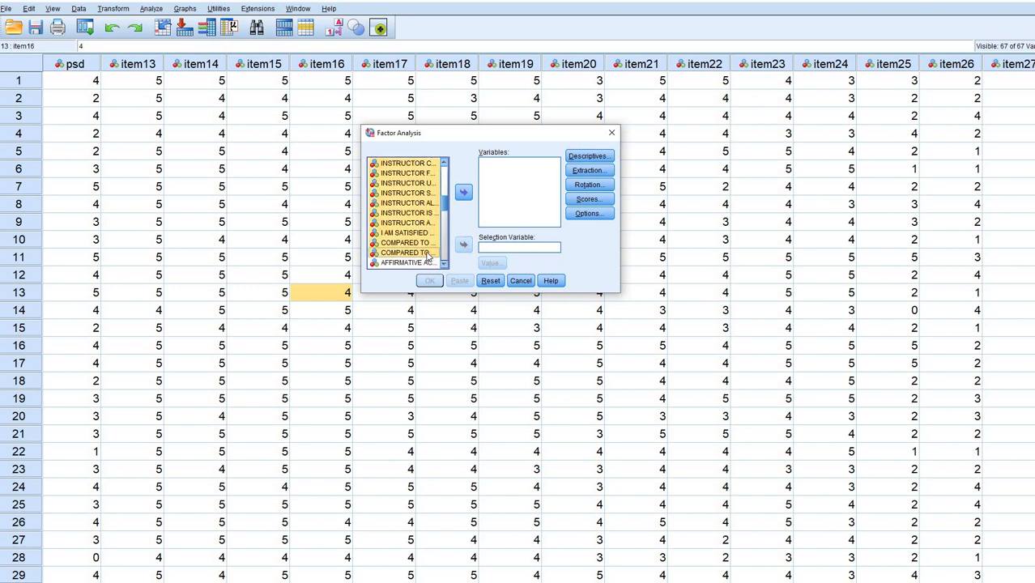
{"action": "left_click", "coordinate": [463, 192]}
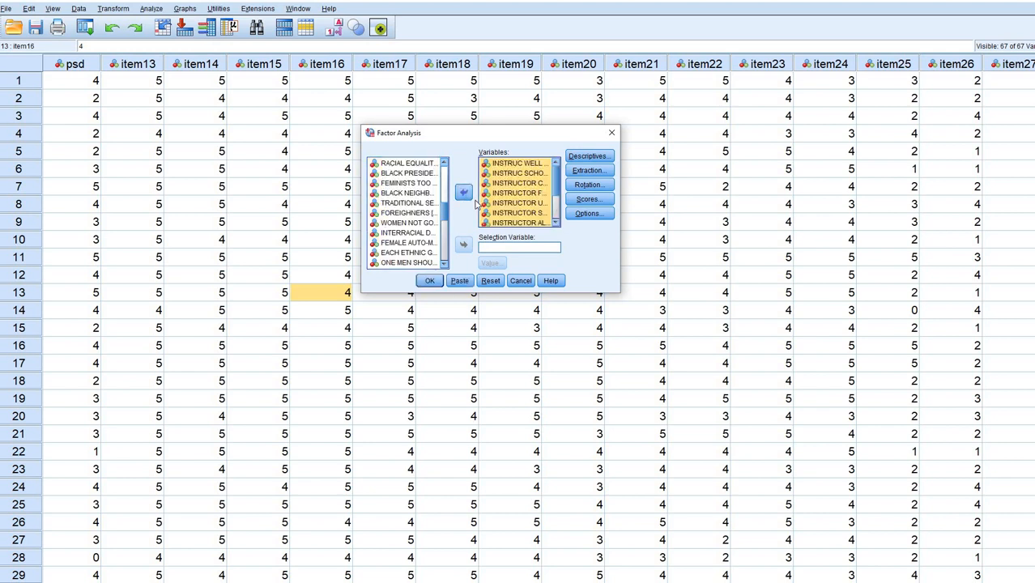
Open the descriptives settings of the factor analysis and place the dialog beside the main one.
{"action": "left_click", "coordinate": [589, 157]}
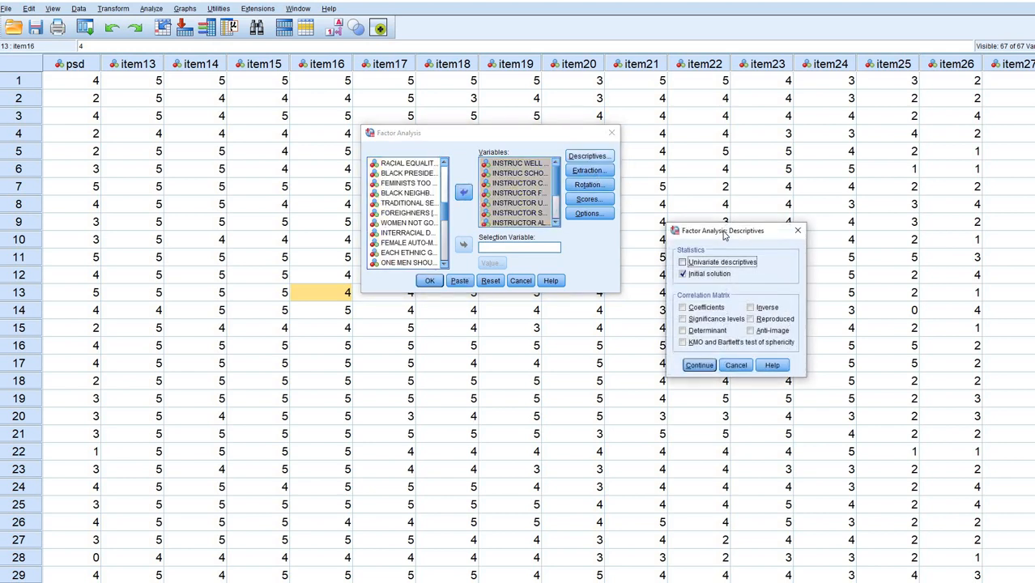
{"action": "left_click_drag", "start_coordinate": [730, 231], "coordinate": [703, 135]}
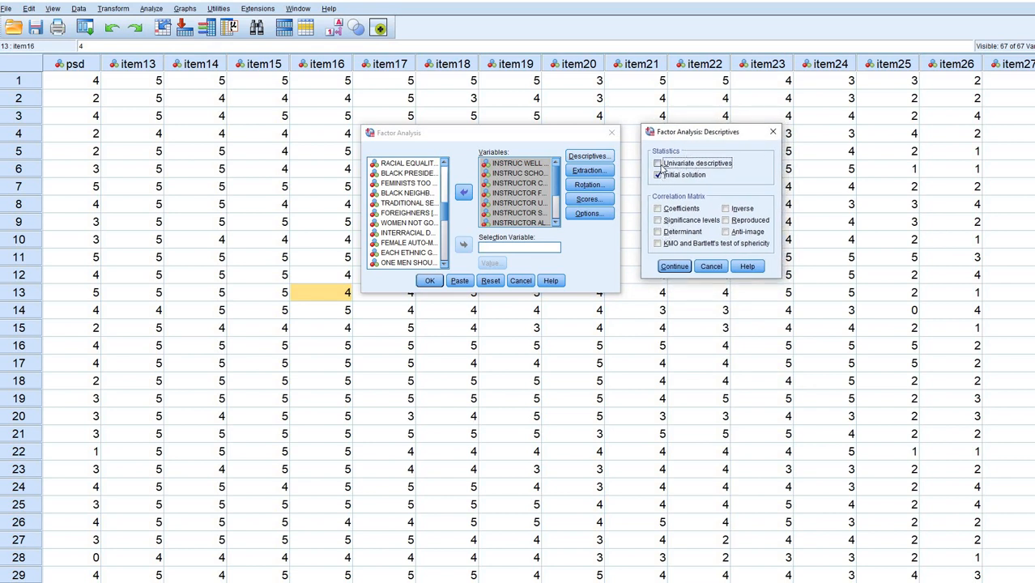
Try including the coefficients and significance levels of the correlation matrix, and clear both options again.
{"action": "left_click", "coordinate": [658, 175]}
{"action": "left_click", "coordinate": [660, 210]}
{"action": "left_click", "coordinate": [659, 221]}
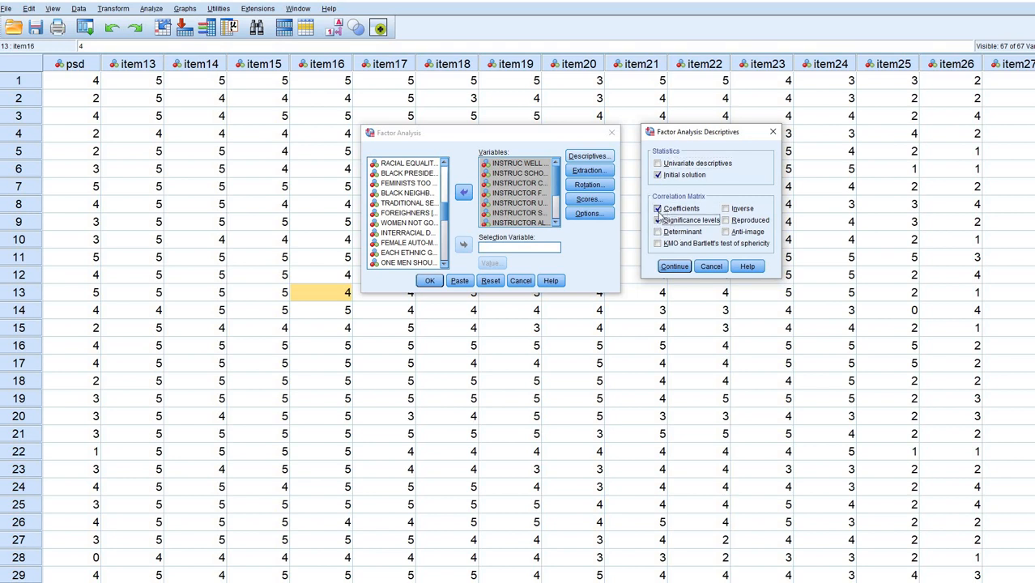
{"action": "left_click", "coordinate": [660, 209]}
{"action": "left_click", "coordinate": [662, 221]}
Request KMO and Bartlett's test of sphericity and the anti-image matrix, and accept the descriptives settings.
{"action": "left_click", "coordinate": [659, 245]}
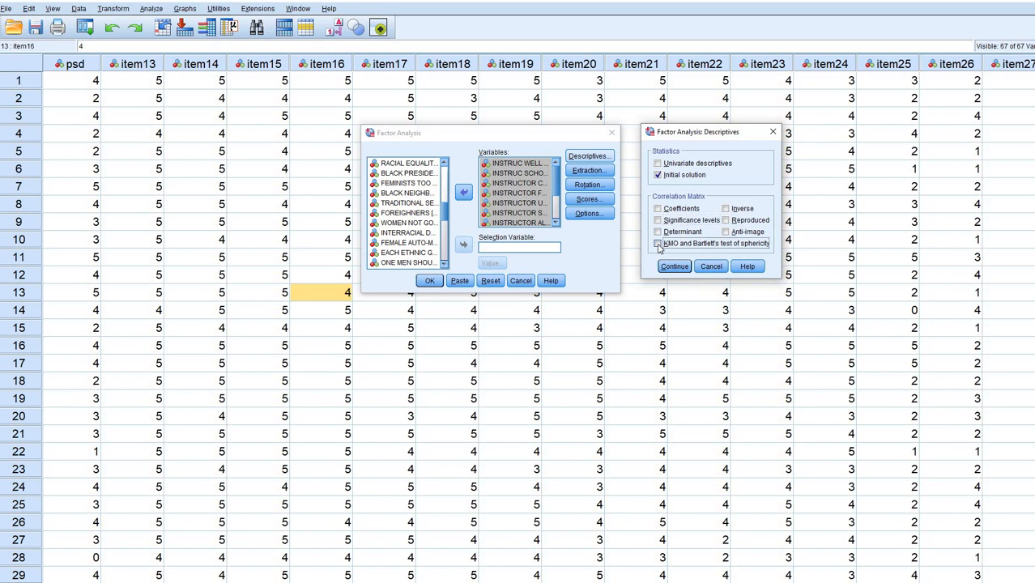
{"action": "left_click", "coordinate": [726, 233]}
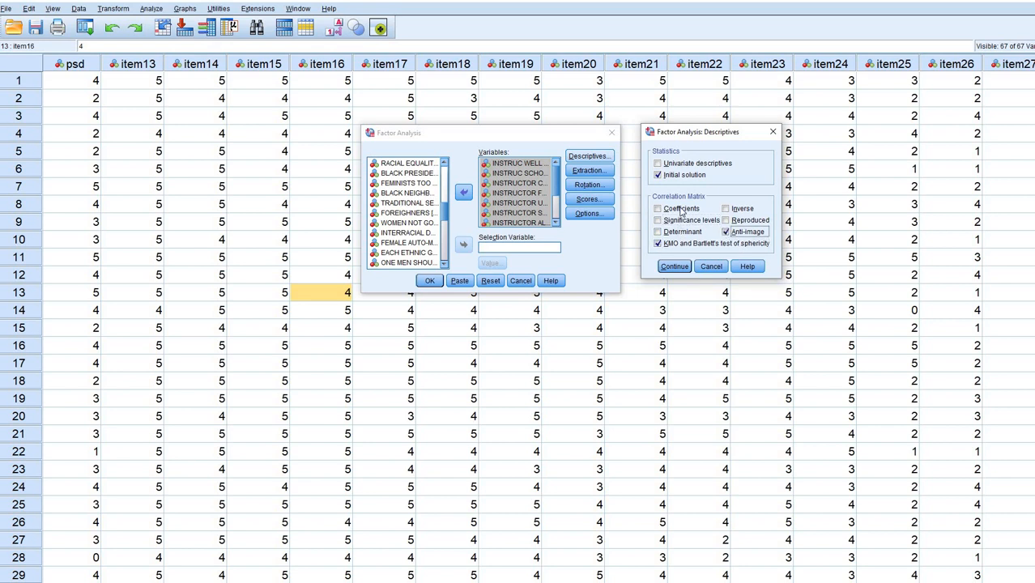
{"action": "left_click", "coordinate": [675, 267]}
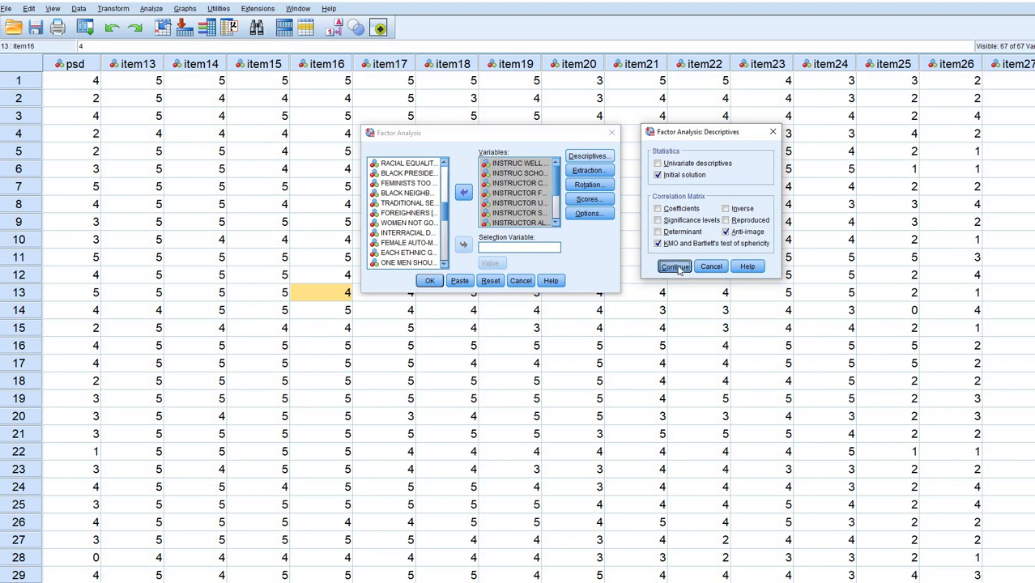
Add a scree plot to the output of the principal components extraction.
{"action": "left_click", "coordinate": [597, 173]}
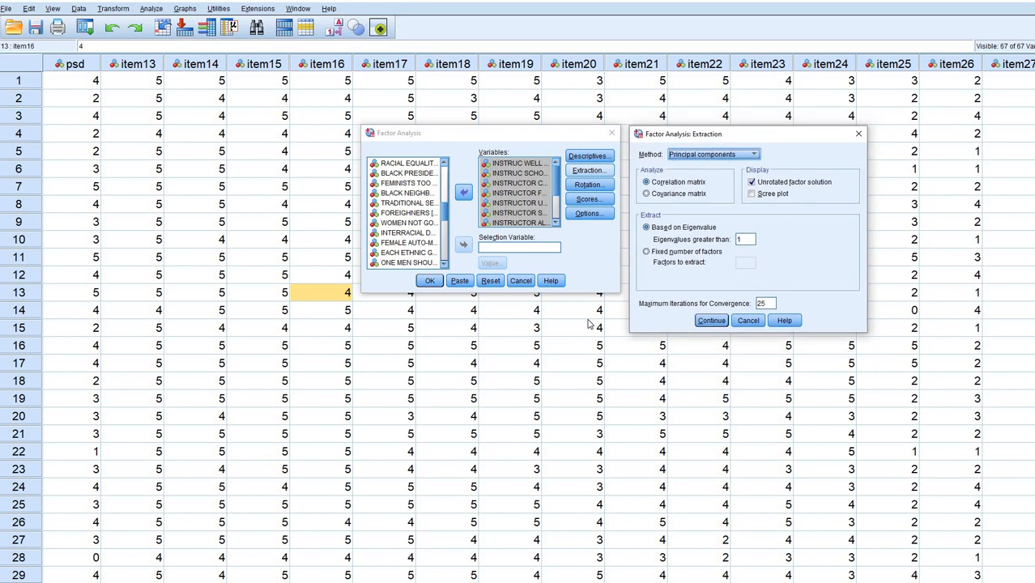
{"action": "left_click", "coordinate": [753, 194]}
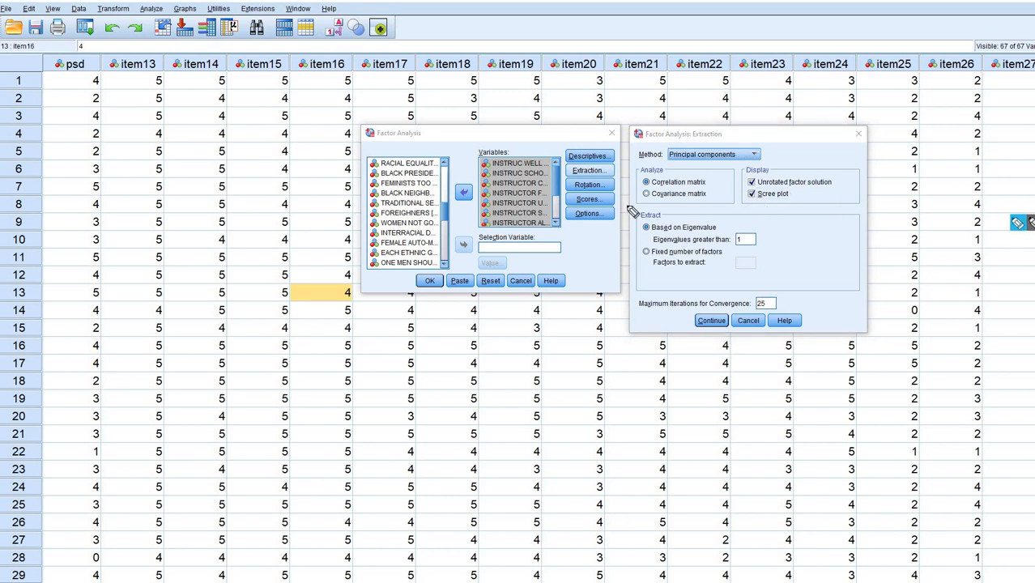
{"action": "left_click_drag", "start_coordinate": [643, 219], "coordinate": [666, 219]}
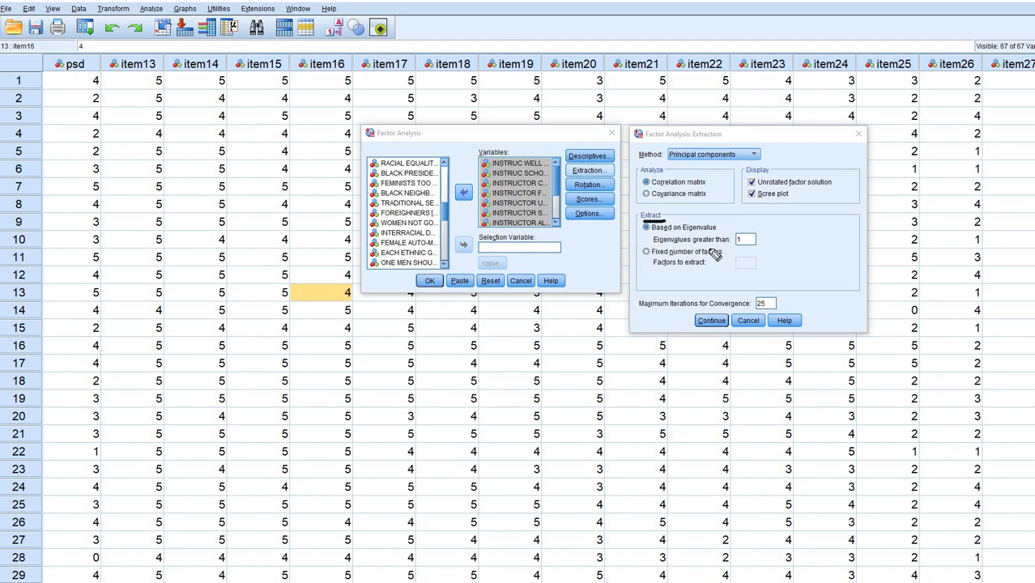
{"action": "left_click_drag", "start_coordinate": [680, 246], "coordinate": [749, 246]}
{"action": "left_click_drag", "start_coordinate": [713, 272], "coordinate": [652, 268]}
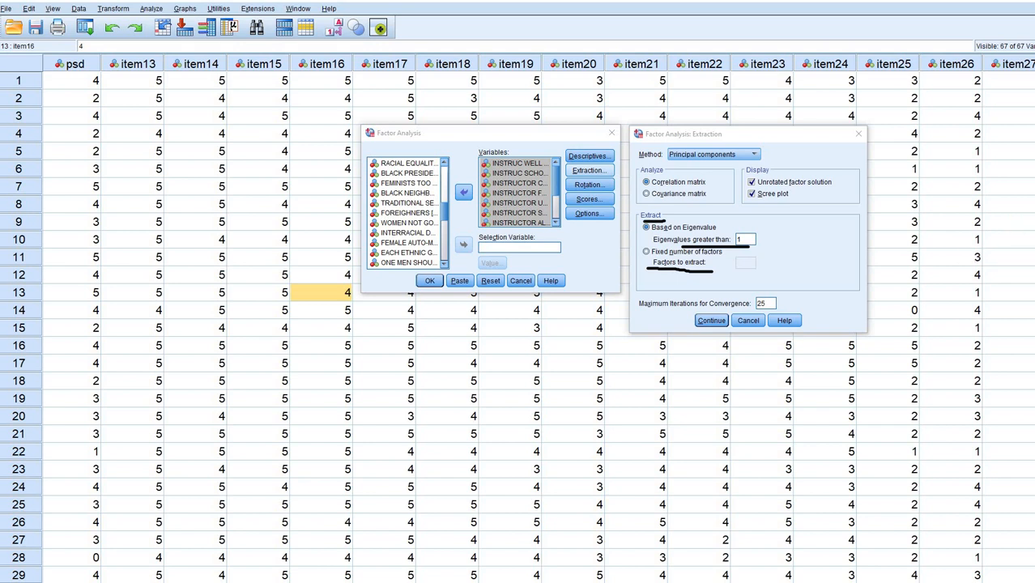
{"action": "key", "text": "Escape"}
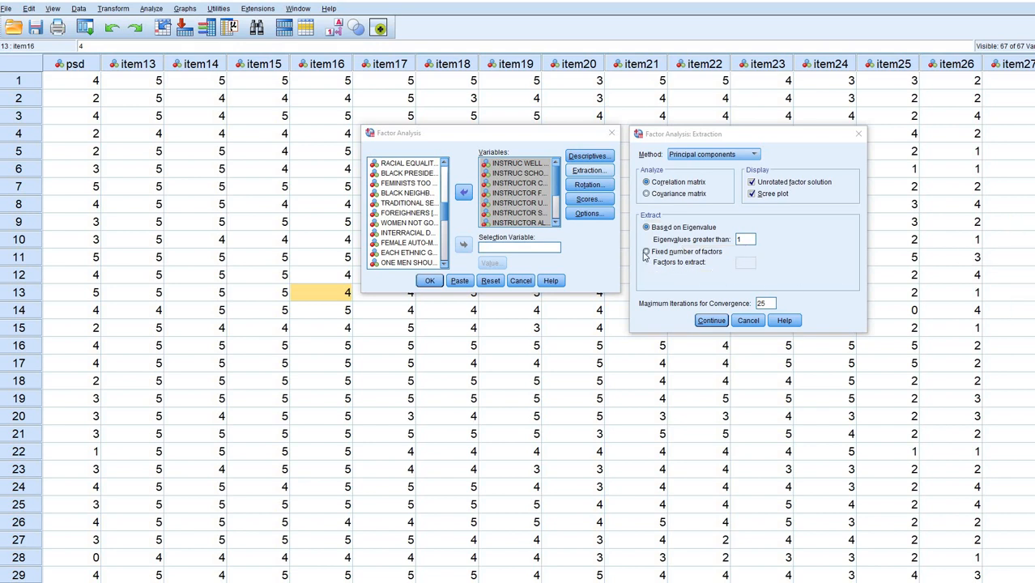
Try extracting a fixed number of 2 factors, and restore extraction based on eigenvalues.
{"action": "left_click", "coordinate": [645, 251]}
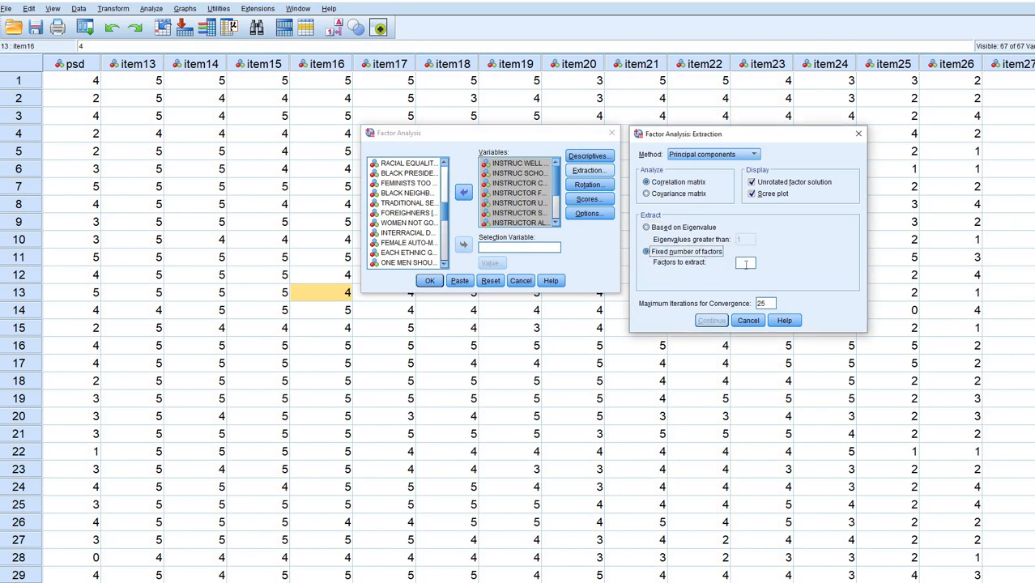
{"action": "left_click", "coordinate": [741, 264]}
{"action": "type", "text": "2"}
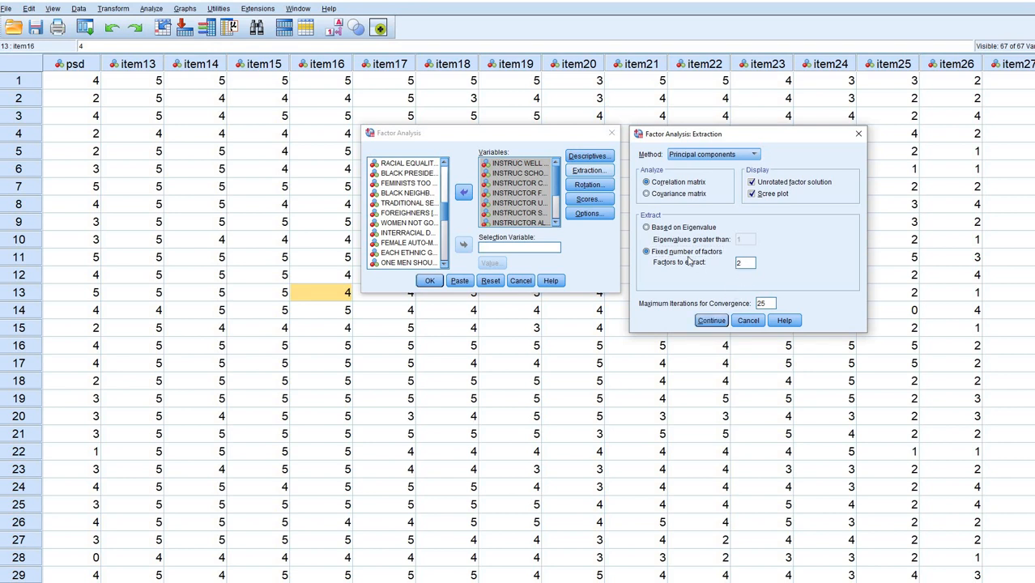
{"action": "key", "text": "BackSpace"}
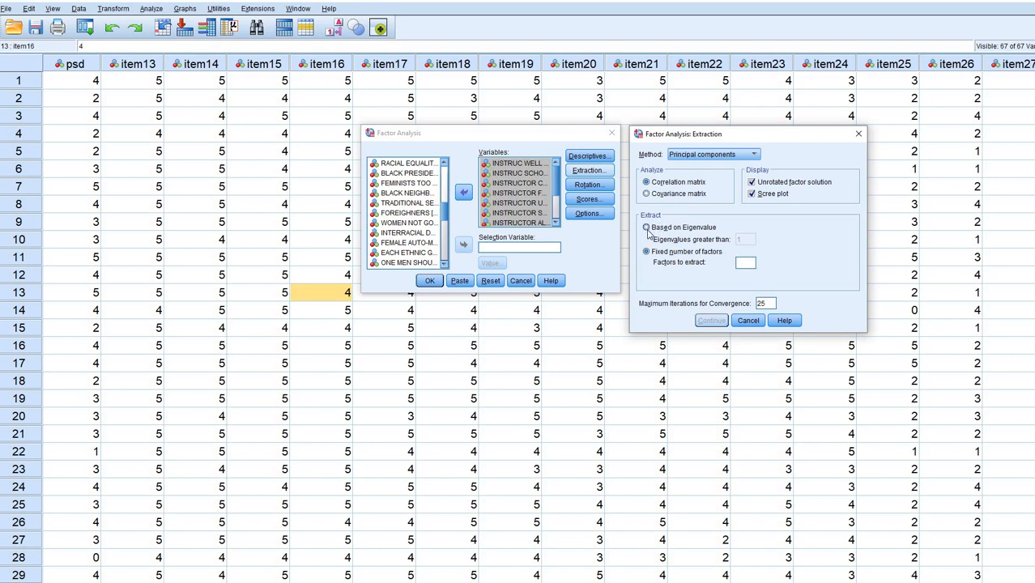
{"action": "left_click", "coordinate": [647, 229]}
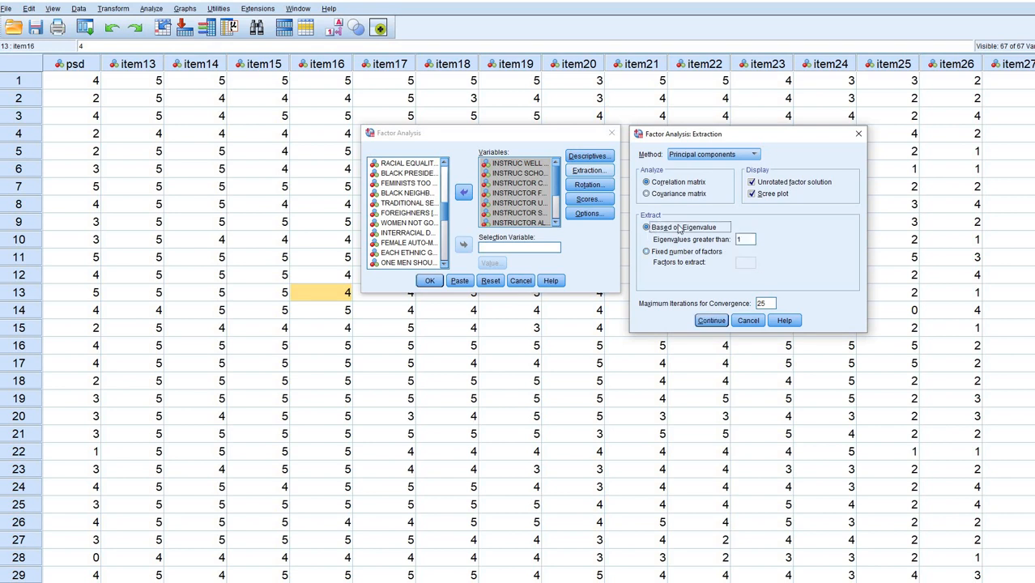
Accept the principal components extraction settings with the eigenvalue criterion and scree plot, and run the factor analysis.
{"action": "left_click", "coordinate": [712, 321]}
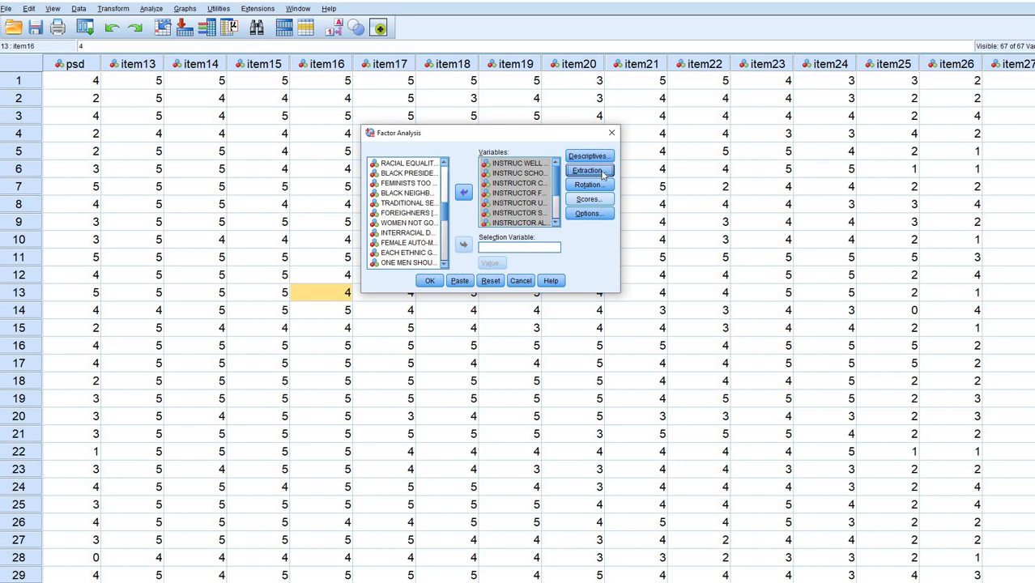
{"action": "left_click", "coordinate": [602, 172]}
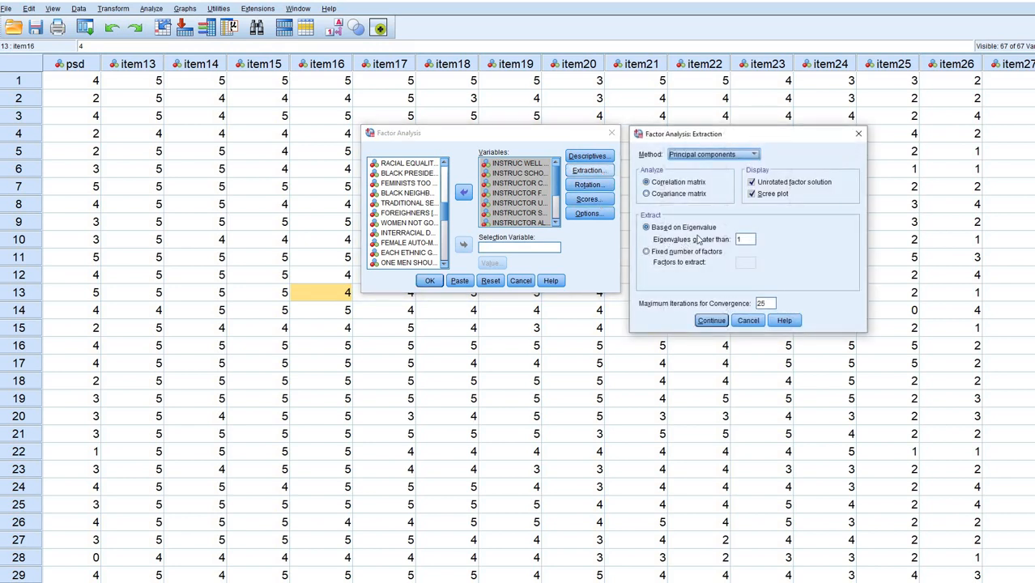
{"action": "left_click", "coordinate": [1018, 223]}
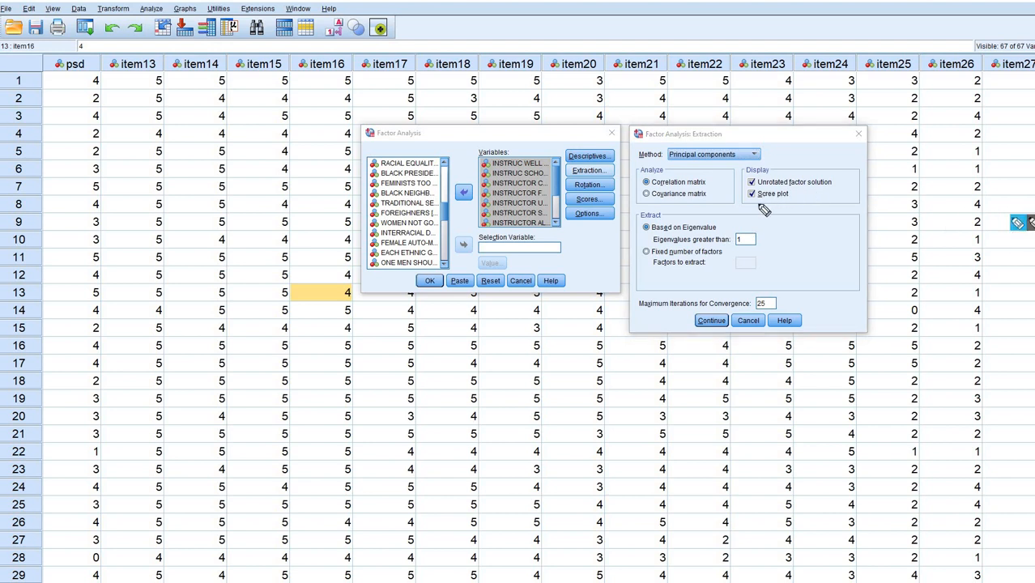
{"action": "left_click_drag", "start_coordinate": [747, 202], "coordinate": [790, 202]}
{"action": "key", "text": "Escape"}
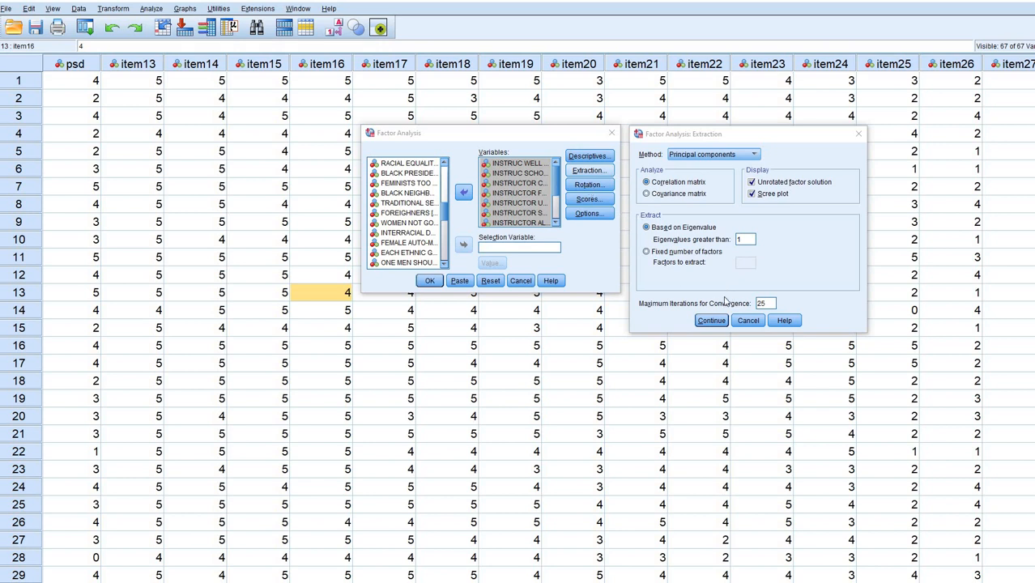
{"action": "key", "text": "Return"}
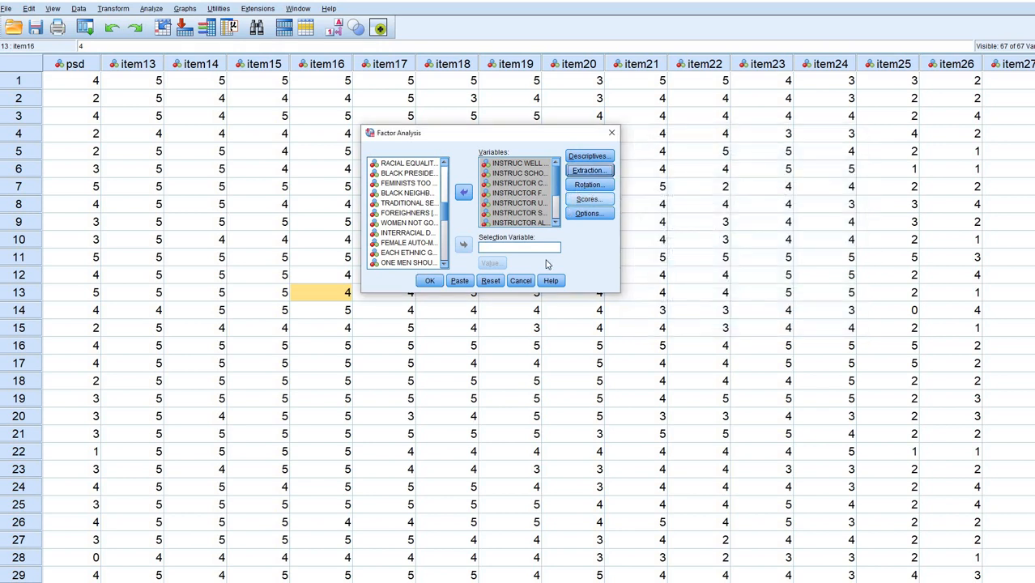
{"action": "left_click", "coordinate": [430, 281]}
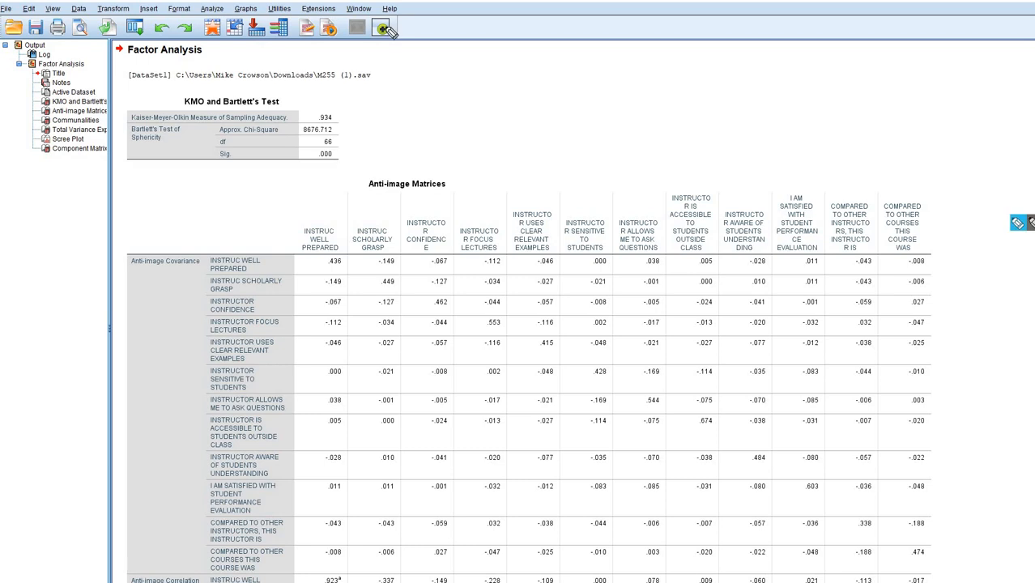
Examine the KMO and Bartlett's Test table, underlining its title and significance value and noting .5 beside the KMO measure.
{"action": "left_click_drag", "start_coordinate": [189, 105], "coordinate": [281, 108]}
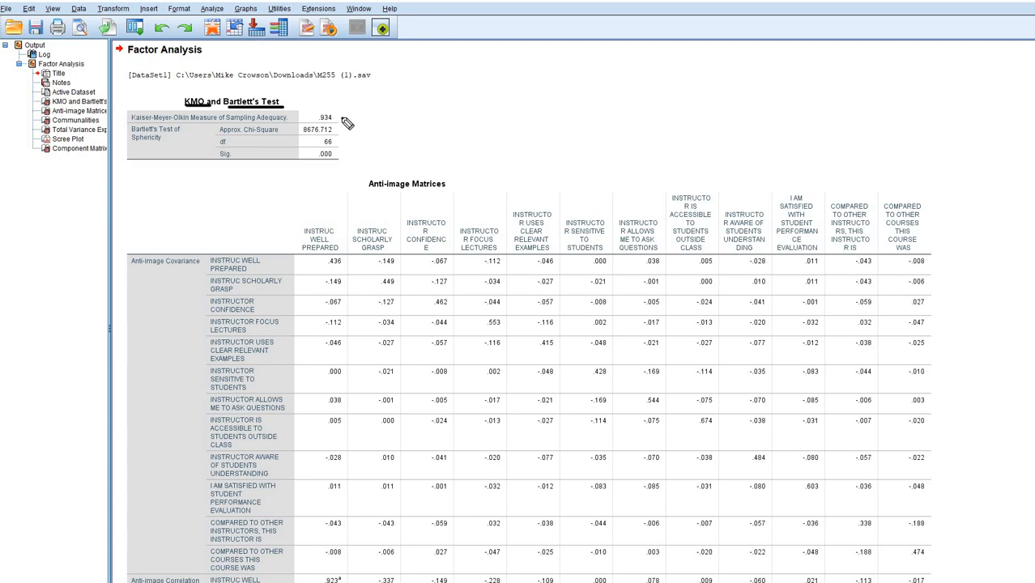
{"action": "left_click_drag", "start_coordinate": [333, 116], "coordinate": [363, 106]}
{"action": "left_click", "coordinate": [376, 109]}
{"action": "mouse_move", "coordinate": [387, 95]}
{"action": "left_mouse_down"}
{"action": "mouse_move", "coordinate": [380, 107]}
{"action": "mouse_move", "coordinate": [392, 95]}
{"action": "left_mouse_up"}
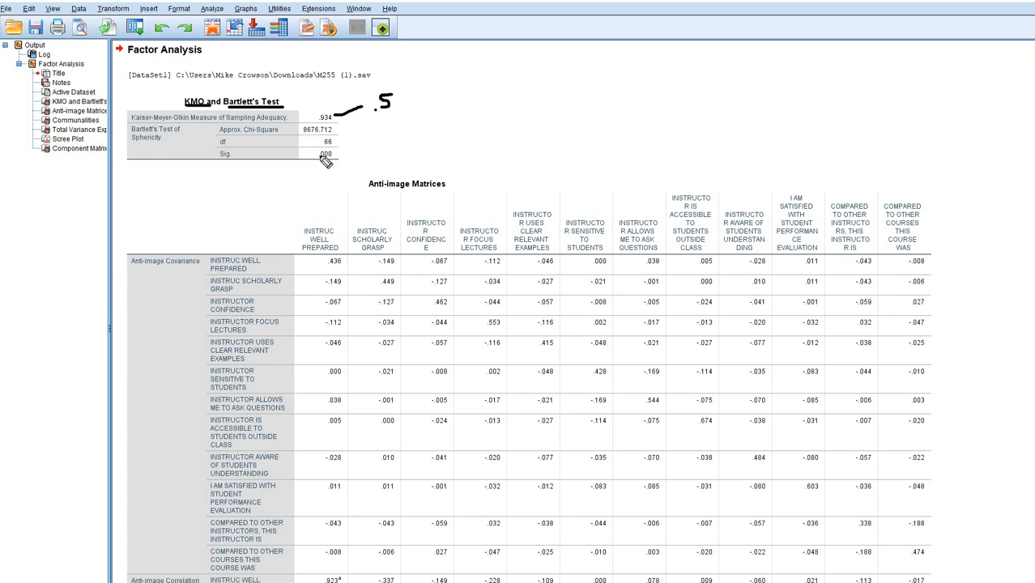
{"action": "left_click_drag", "start_coordinate": [310, 161], "coordinate": [337, 160]}
{"action": "left_click_drag", "start_coordinate": [310, 159], "coordinate": [334, 161]}
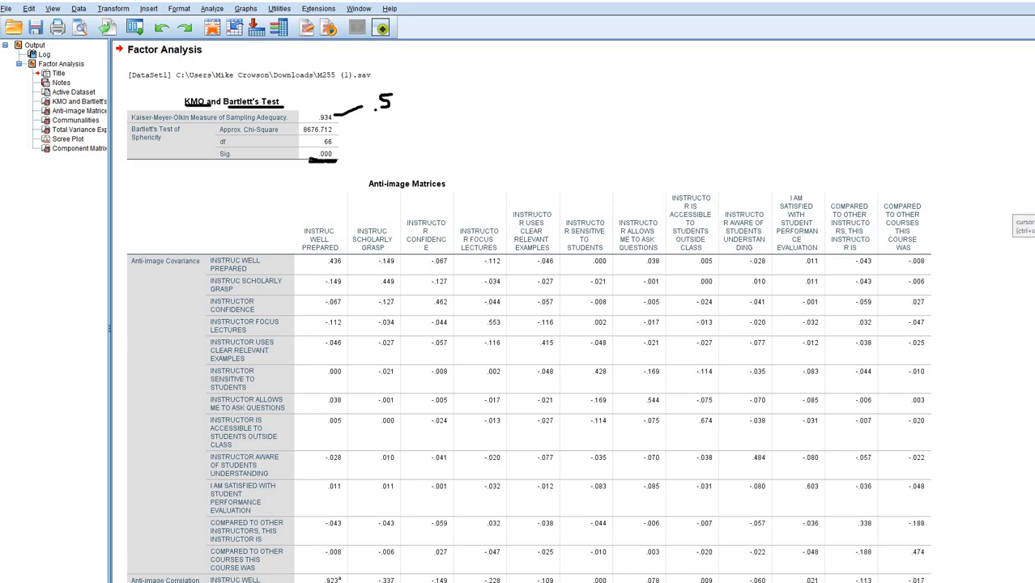
{"action": "key", "text": "Escape"}
{"action": "left_click", "coordinate": [821, 259]}
Examine the sampling adequacy values on the diagonal of the anti-image correlation matrix, underlining each one, and clear the marks.
{"action": "scroll", "coordinate": [821, 259], "scroll_direction": "down", "scroll_amount": 3}
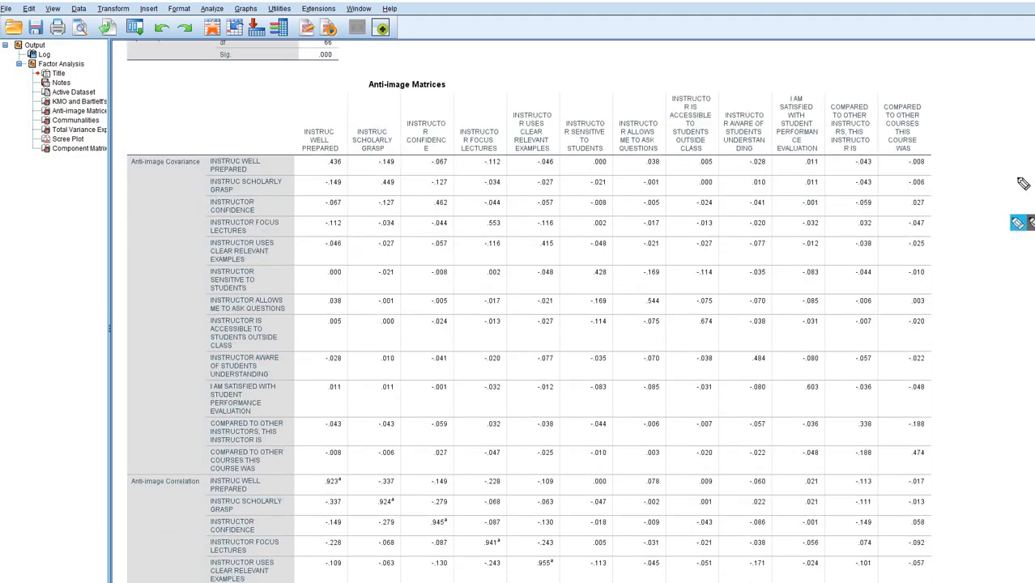
{"action": "scroll", "coordinate": [828, 234], "scroll_direction": "down", "scroll_amount": 10}
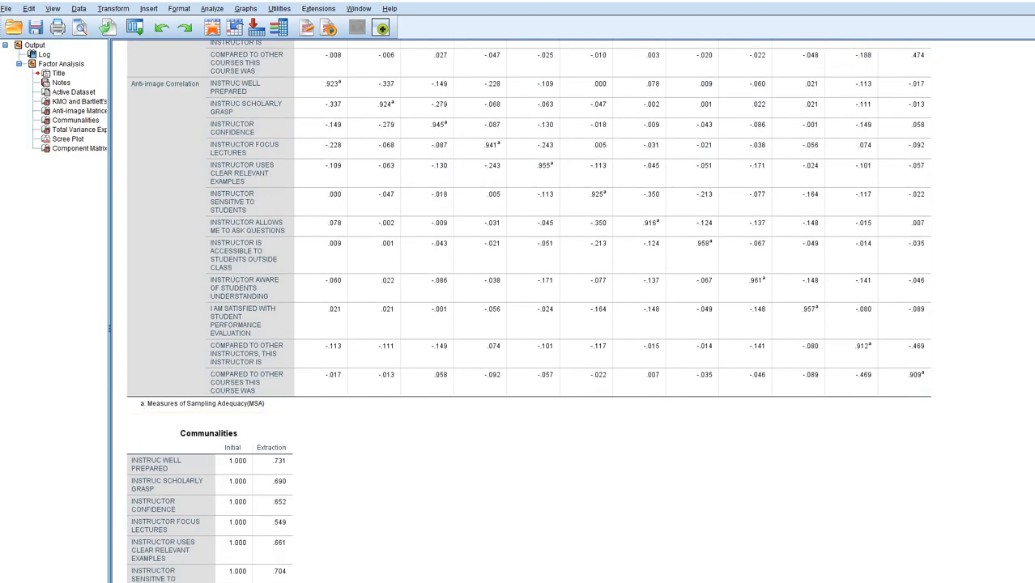
{"action": "mouse_move", "coordinate": [318, 91]}
{"action": "left_mouse_down"}
{"action": "mouse_move", "coordinate": [515, 153]}
{"action": "mouse_move", "coordinate": [713, 252]}
{"action": "left_mouse_up"}
{"action": "left_click_drag", "start_coordinate": [747, 289], "coordinate": [766, 289]}
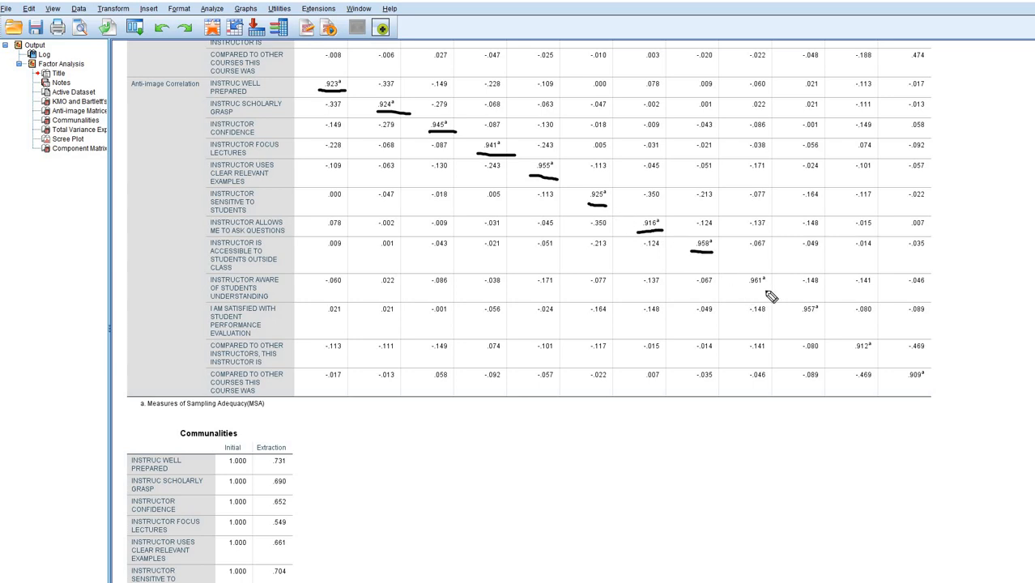
{"action": "left_click_drag", "start_coordinate": [799, 319], "coordinate": [826, 324]}
{"action": "left_click_drag", "start_coordinate": [856, 357], "coordinate": [931, 386]}
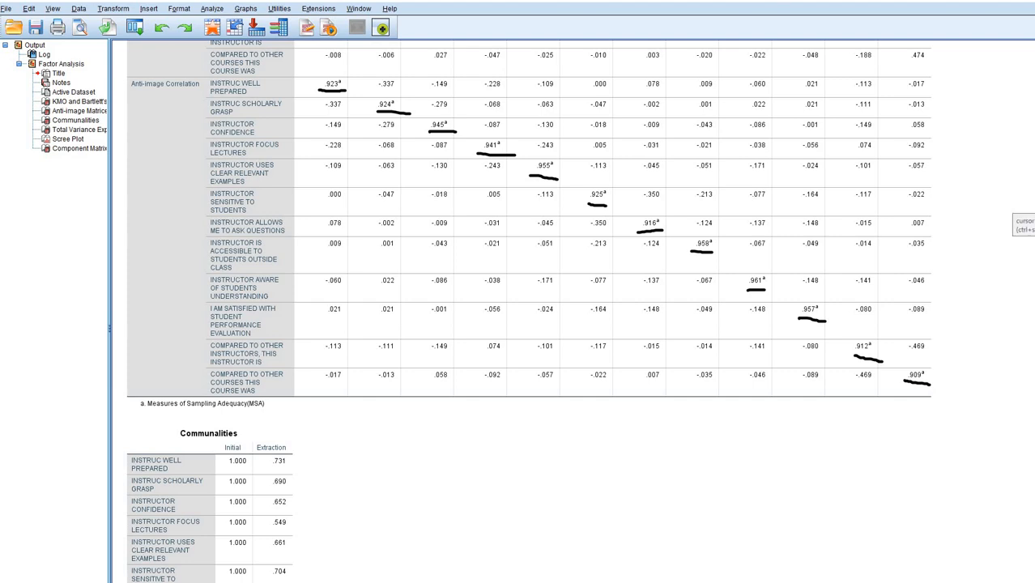
{"action": "left_click", "coordinate": [1025, 298]}
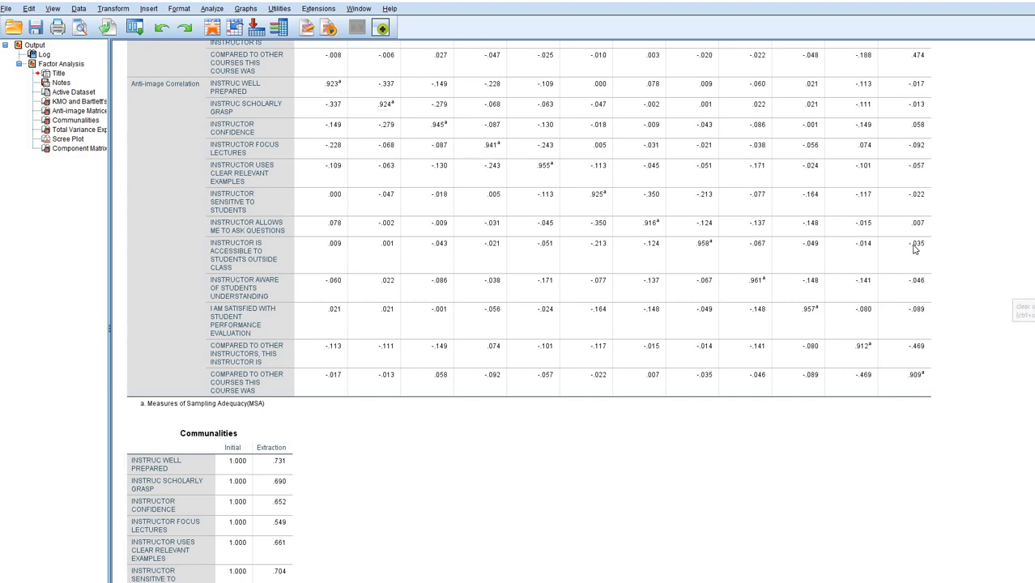
Examine the Total Variance Explained table, marking its title, the component column and the initial eigenvalue totals.
{"action": "scroll", "coordinate": [914, 247], "scroll_direction": "down", "scroll_amount": 10}
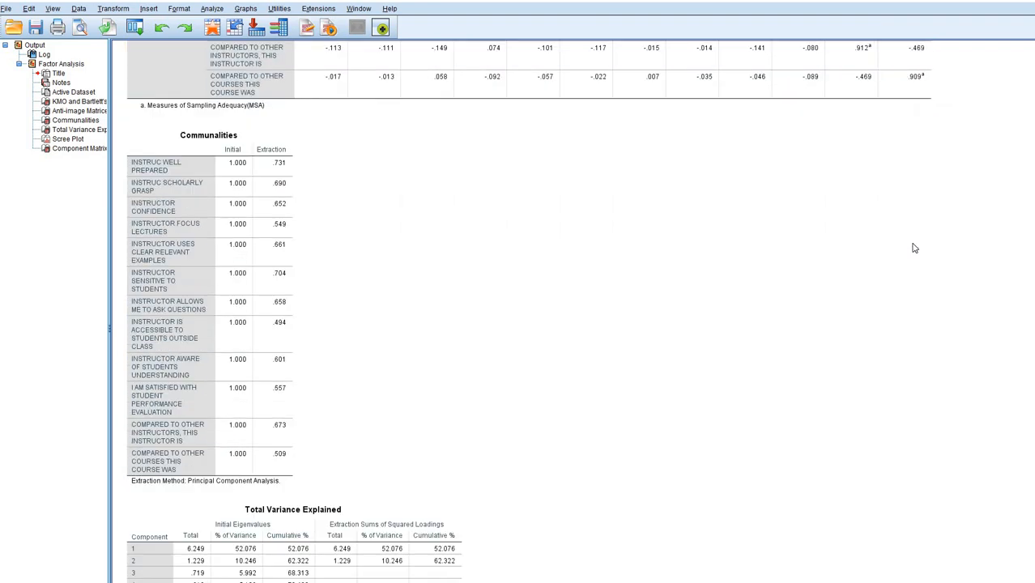
{"action": "scroll", "coordinate": [914, 247], "scroll_direction": "down", "scroll_amount": 5}
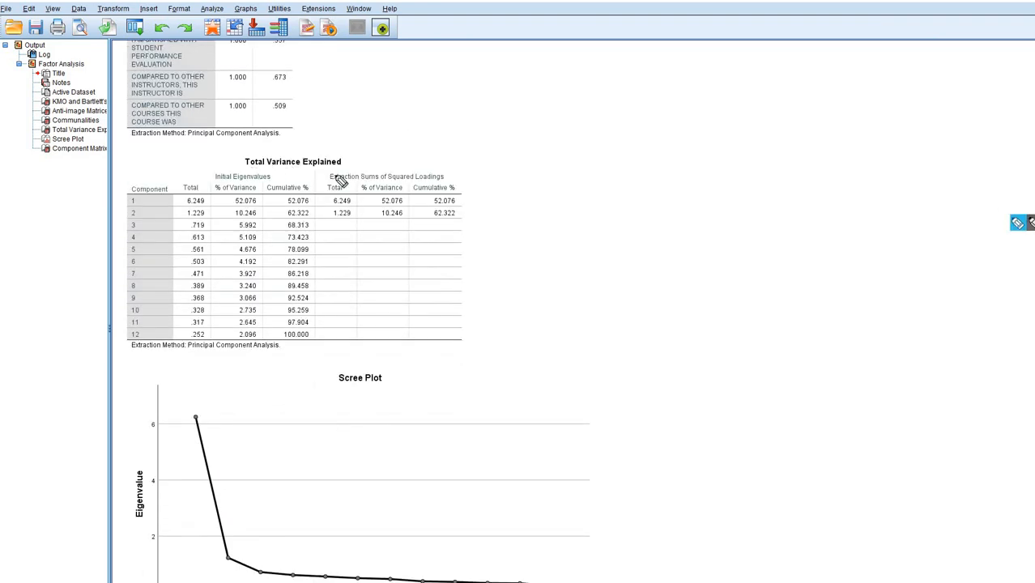
{"action": "left_click_drag", "start_coordinate": [249, 168], "coordinate": [357, 175]}
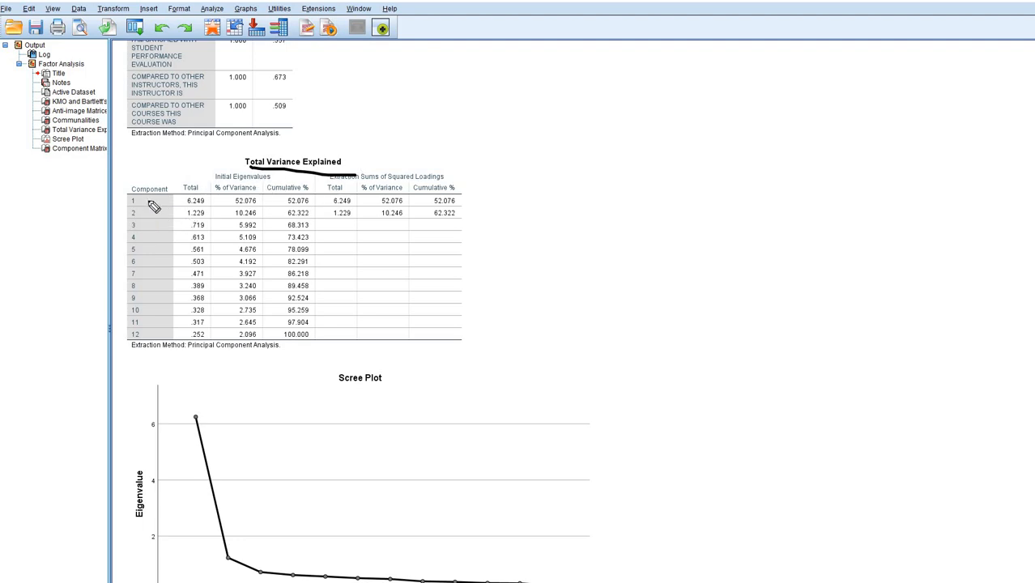
{"action": "left_click_drag", "start_coordinate": [151, 199], "coordinate": [156, 335]}
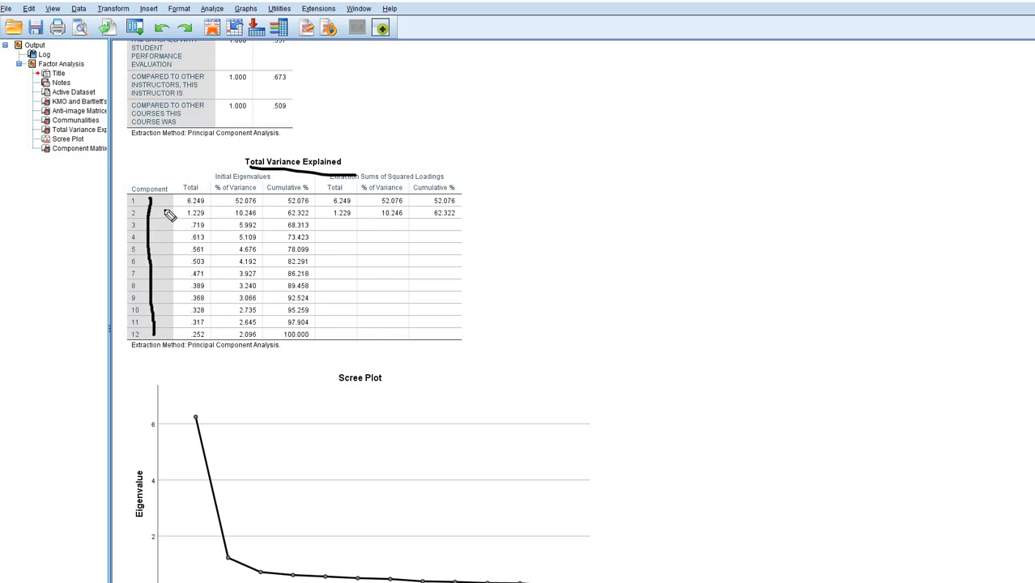
{"action": "left_click_drag", "start_coordinate": [209, 198], "coordinate": [212, 336]}
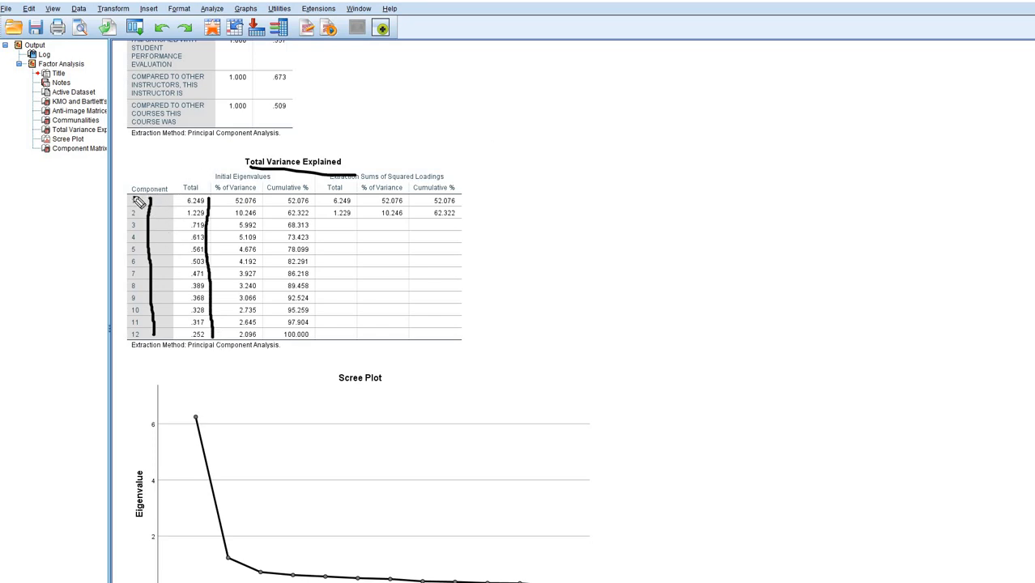
Compare the initial eigenvalues of the first three components, underlining each one, and clear the marks.
{"action": "left_click_drag", "start_coordinate": [131, 196], "coordinate": [160, 197]}
{"action": "left_click_drag", "start_coordinate": [215, 196], "coordinate": [178, 196]}
{"action": "left_click_drag", "start_coordinate": [179, 208], "coordinate": [212, 207]}
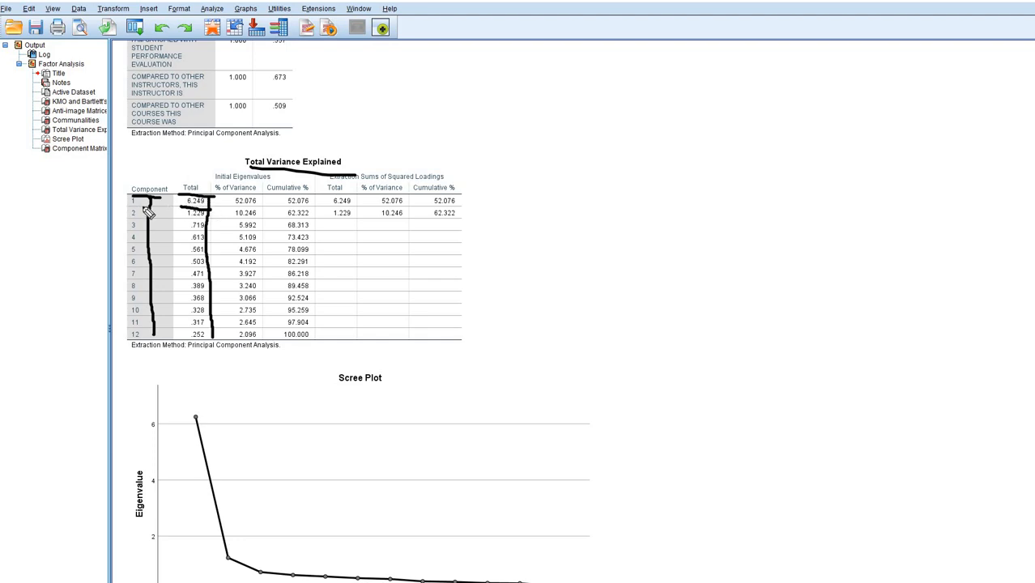
{"action": "left_click_drag", "start_coordinate": [127, 204], "coordinate": [147, 204]}
{"action": "left_click_drag", "start_coordinate": [123, 219], "coordinate": [154, 219]}
{"action": "left_click_drag", "start_coordinate": [124, 231], "coordinate": [202, 230]}
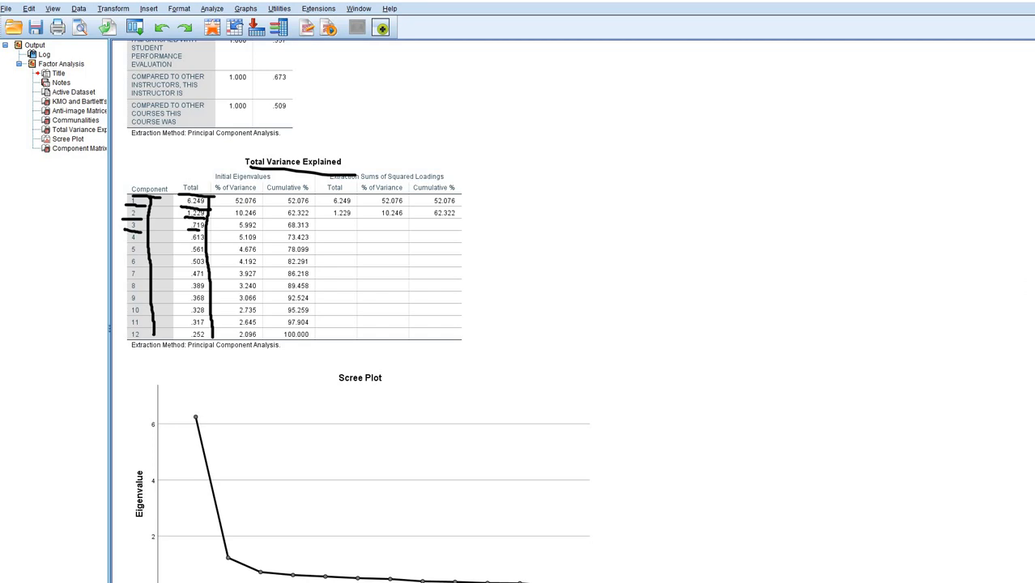
{"action": "left_click", "coordinate": [1031, 223]}
{"action": "left_click", "coordinate": [1031, 222]}
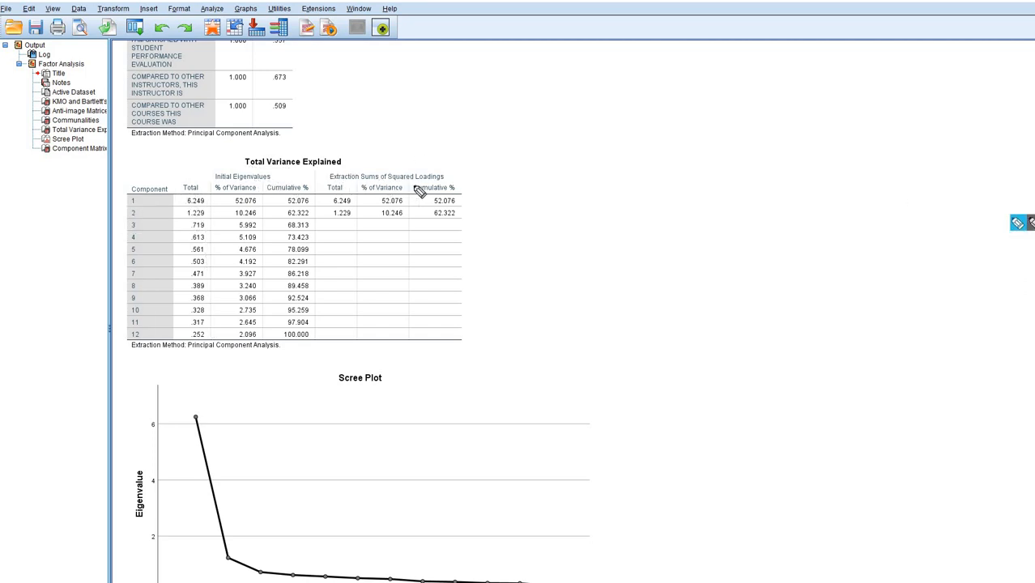
Examine the extraction sums of squared loadings for components 1 and 2, marking their totals, variance percentages and cumulative percentage, and clear the marks.
{"action": "left_click_drag", "start_coordinate": [343, 183], "coordinate": [441, 187]}
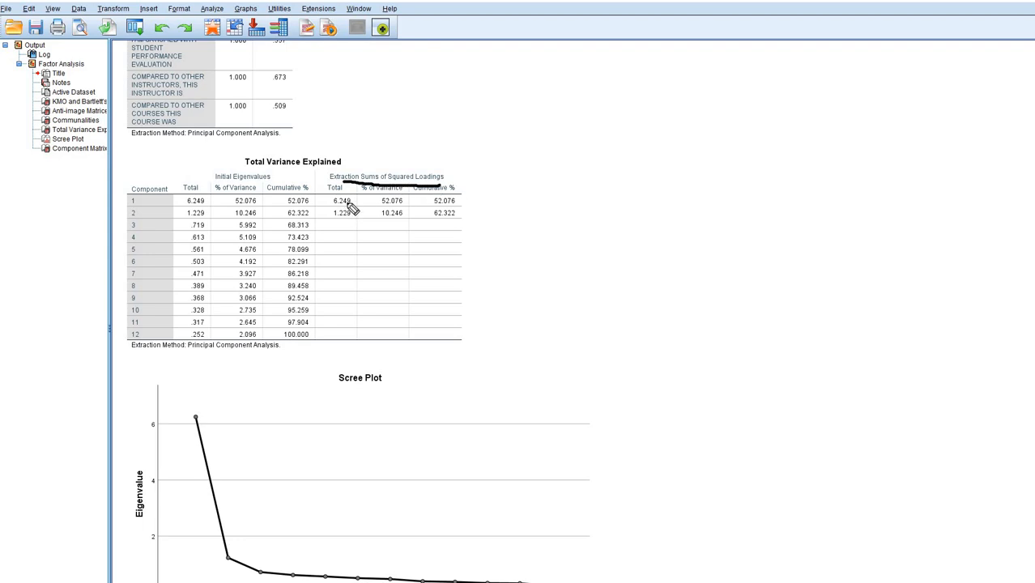
{"action": "mouse_move", "coordinate": [324, 194]}
{"action": "left_mouse_down"}
{"action": "mouse_move", "coordinate": [326, 217]}
{"action": "mouse_move", "coordinate": [325, 196]}
{"action": "mouse_move", "coordinate": [358, 217]}
{"action": "mouse_move", "coordinate": [323, 219]}
{"action": "left_mouse_up"}
{"action": "mouse_move", "coordinate": [207, 193]}
{"action": "left_mouse_down"}
{"action": "mouse_move", "coordinate": [178, 195]}
{"action": "mouse_move", "coordinate": [177, 218]}
{"action": "mouse_move", "coordinate": [209, 217]}
{"action": "left_mouse_up"}
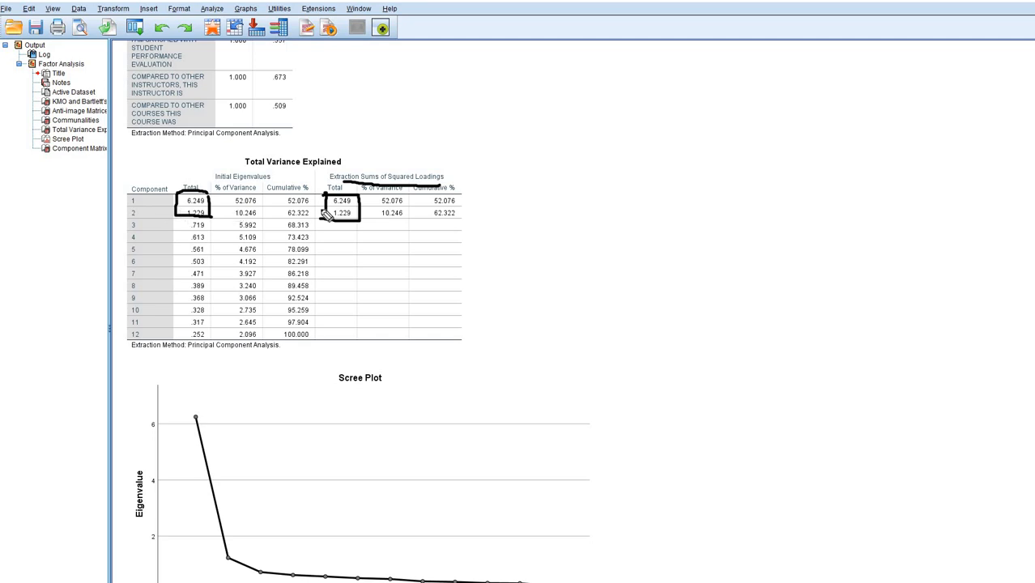
{"action": "mouse_move", "coordinate": [317, 177]}
{"action": "left_mouse_down"}
{"action": "mouse_move", "coordinate": [327, 191]}
{"action": "mouse_move", "coordinate": [318, 213]}
{"action": "mouse_move", "coordinate": [328, 213]}
{"action": "left_mouse_up"}
{"action": "mouse_move", "coordinate": [378, 208]}
{"action": "left_mouse_down"}
{"action": "mouse_move", "coordinate": [402, 207]}
{"action": "mouse_move", "coordinate": [374, 220]}
{"action": "left_mouse_up"}
{"action": "mouse_move", "coordinate": [426, 218]}
{"action": "left_mouse_down"}
{"action": "mouse_move", "coordinate": [461, 216]}
{"action": "mouse_move", "coordinate": [434, 206]}
{"action": "mouse_move", "coordinate": [426, 217]}
{"action": "left_mouse_up"}
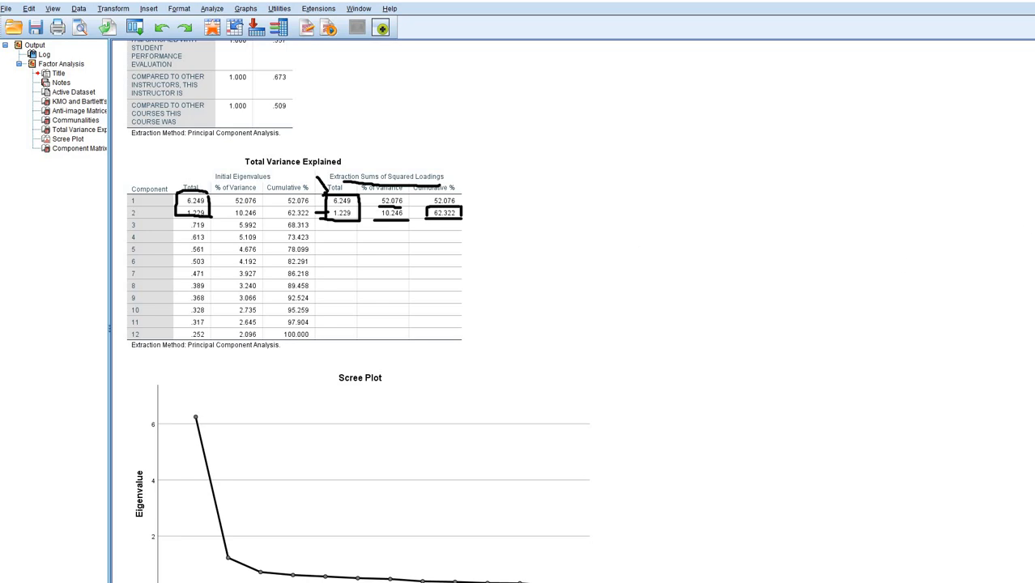
{"action": "left_click", "coordinate": [1022, 308]}
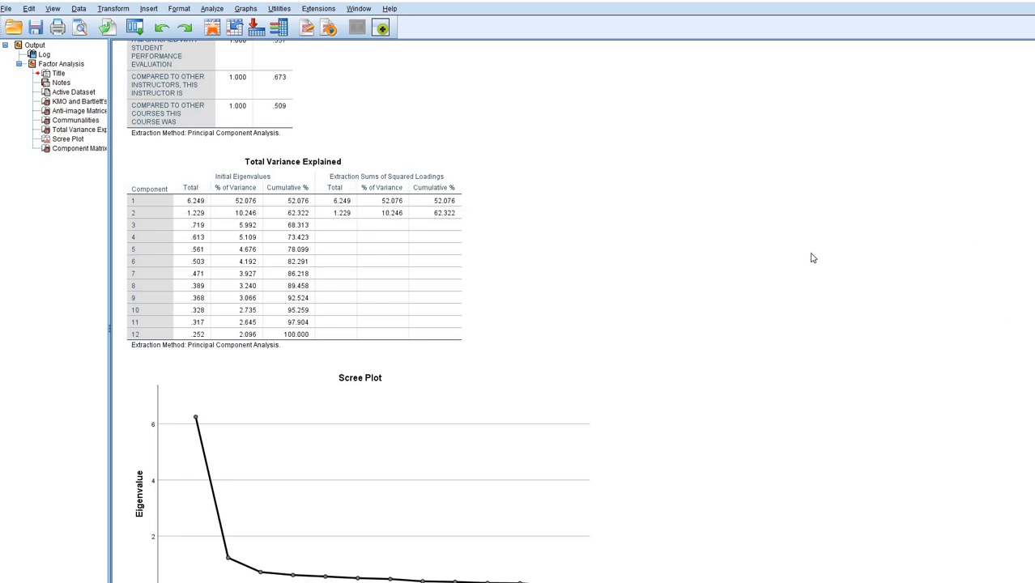
Examine the scree plot's layout, marking its title, the component number axis and the eigenvalue axis.
{"action": "scroll", "coordinate": [813, 258], "scroll_direction": "down", "scroll_amount": 3}
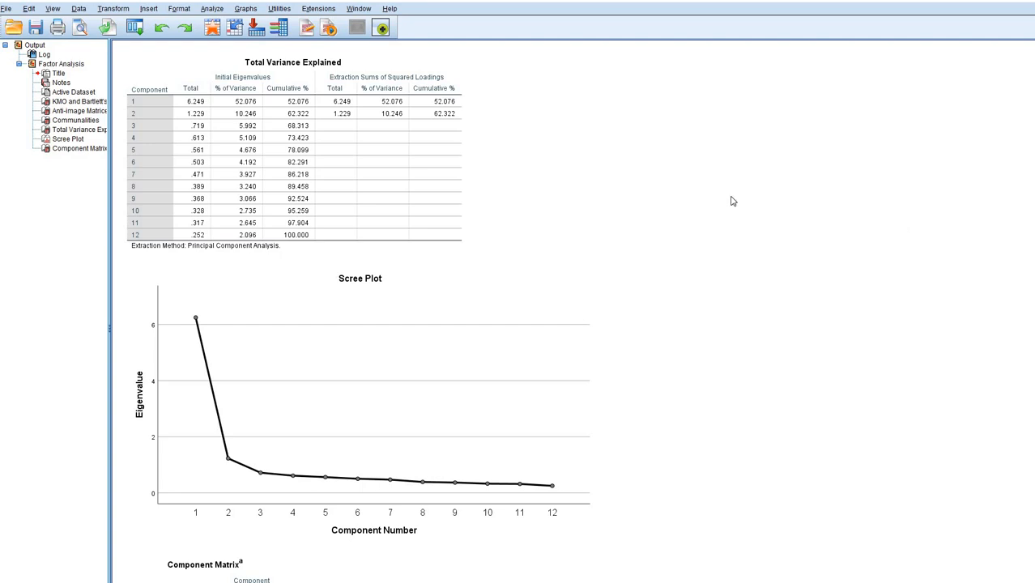
{"action": "left_click", "coordinate": [1022, 224]}
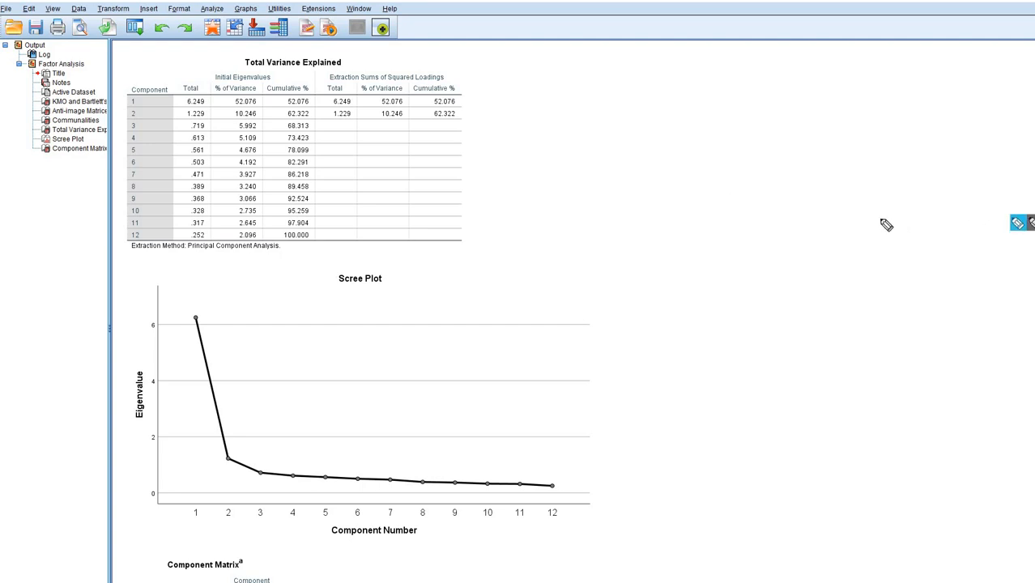
{"action": "left_click_drag", "start_coordinate": [338, 289], "coordinate": [417, 288]}
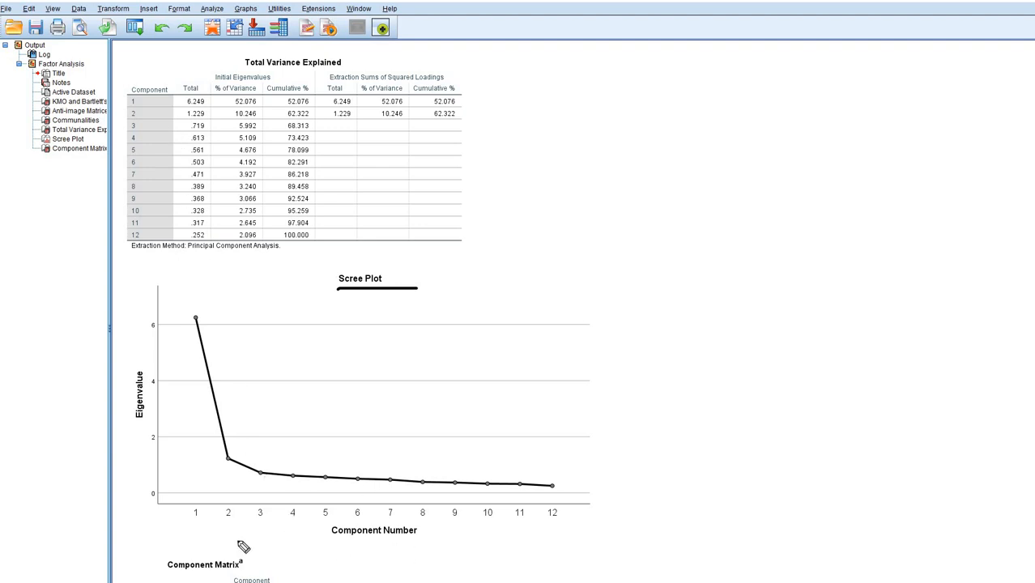
{"action": "left_click_drag", "start_coordinate": [235, 538], "coordinate": [353, 549]}
{"action": "left_click_drag", "start_coordinate": [528, 546], "coordinate": [541, 544]}
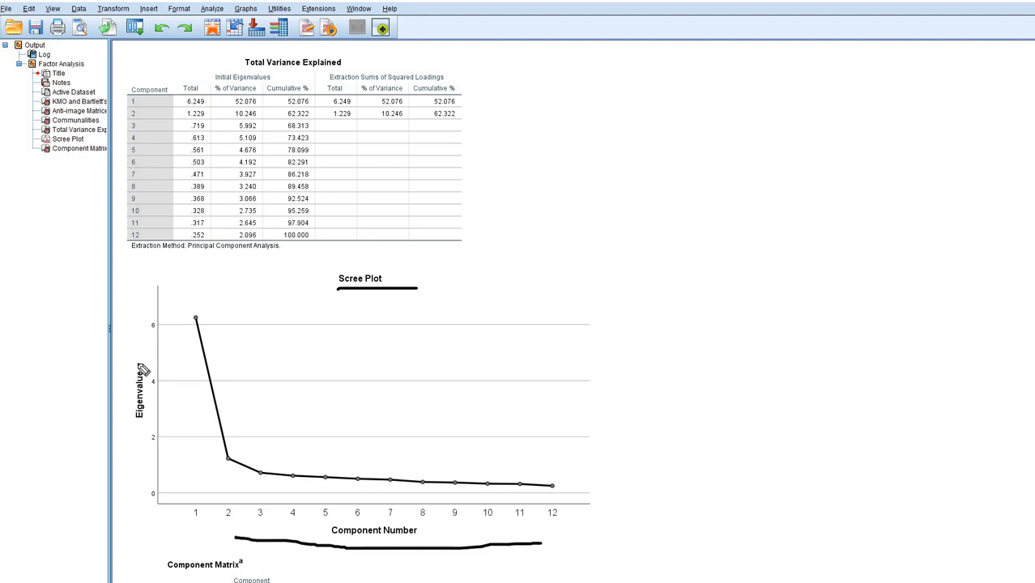
{"action": "left_click_drag", "start_coordinate": [149, 366], "coordinate": [151, 428]}
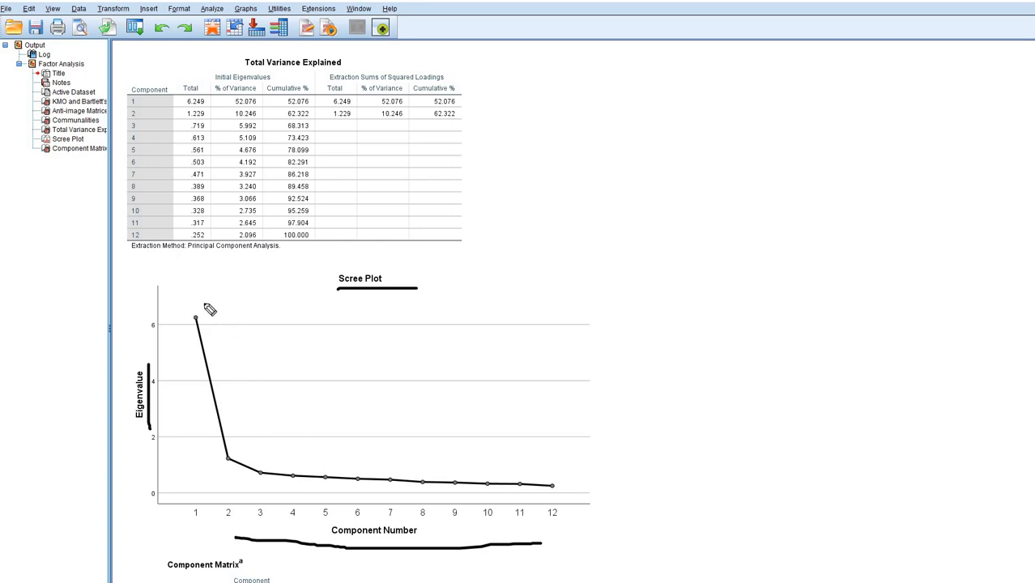
Examine the scree plot's elbow, circling components 1 and 2, boxing components 3 to 12 and drawing a line between them, and clear the marks.
{"action": "mouse_move", "coordinate": [200, 299]}
{"action": "left_mouse_down"}
{"action": "mouse_move", "coordinate": [238, 464]}
{"action": "mouse_move", "coordinate": [196, 417]}
{"action": "mouse_move", "coordinate": [208, 301]}
{"action": "left_mouse_up"}
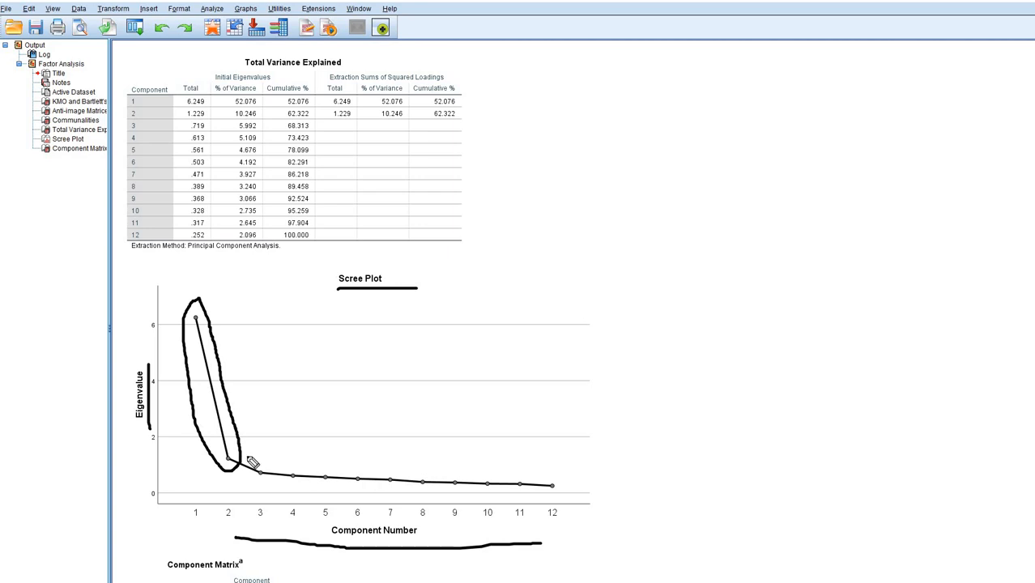
{"action": "mouse_move", "coordinate": [248, 457]}
{"action": "left_mouse_down"}
{"action": "mouse_move", "coordinate": [268, 485]}
{"action": "mouse_move", "coordinate": [569, 486]}
{"action": "mouse_move", "coordinate": [247, 455]}
{"action": "left_mouse_up"}
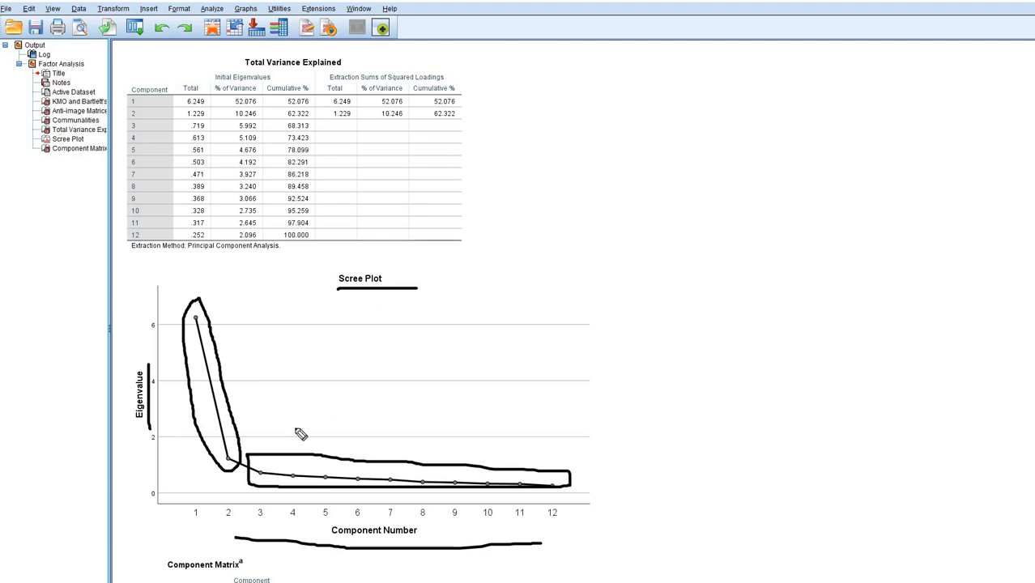
{"action": "left_click_drag", "start_coordinate": [296, 429], "coordinate": [217, 490]}
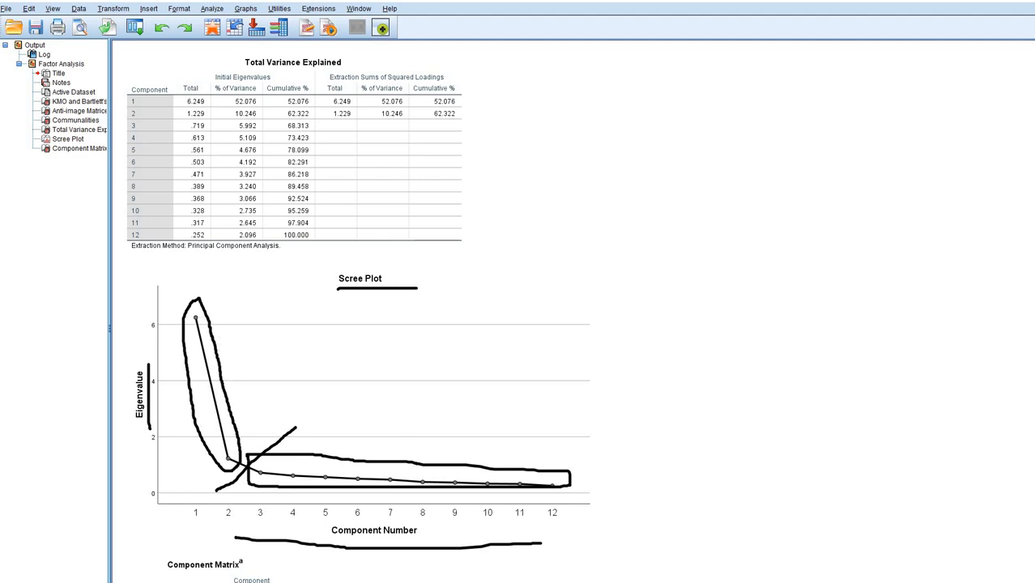
{"action": "left_click", "coordinate": [1022, 310]}
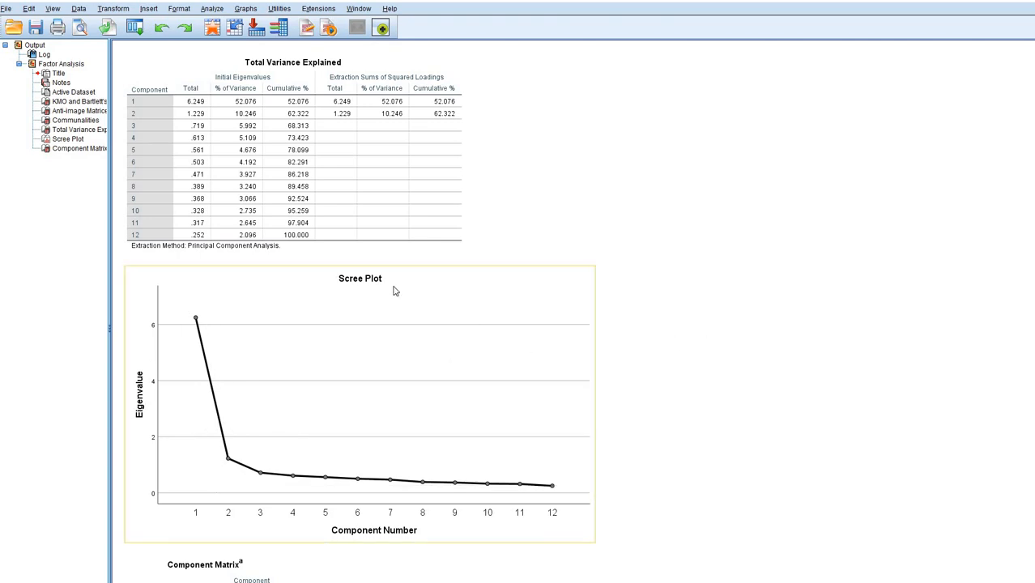
Examine component 2 at the scree plot's elbow, drawing a box around its point, and clear the mark.
{"action": "scroll", "coordinate": [382, 232], "scroll_direction": "down", "scroll_amount": 3}
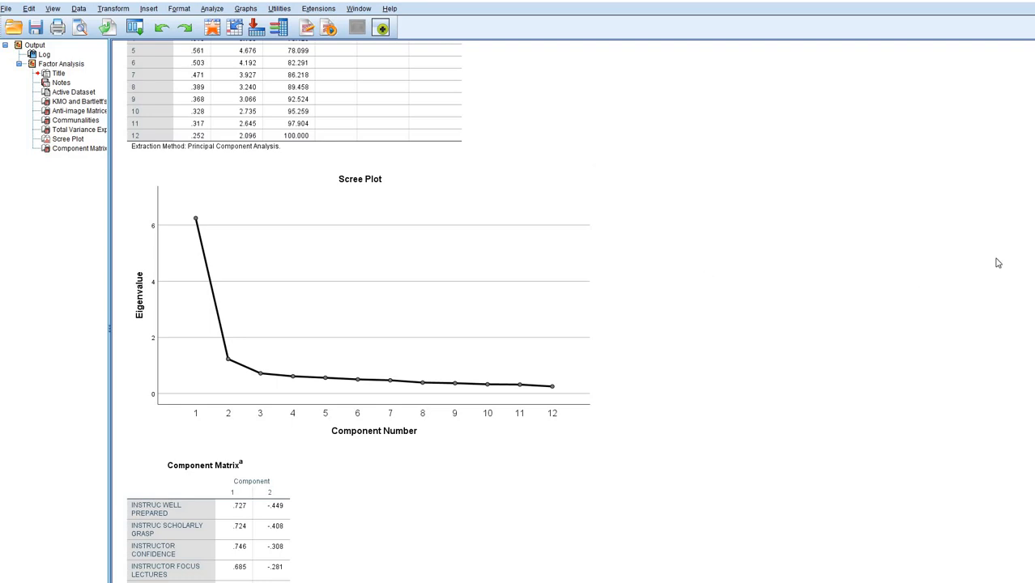
{"action": "left_click", "coordinate": [1017, 223]}
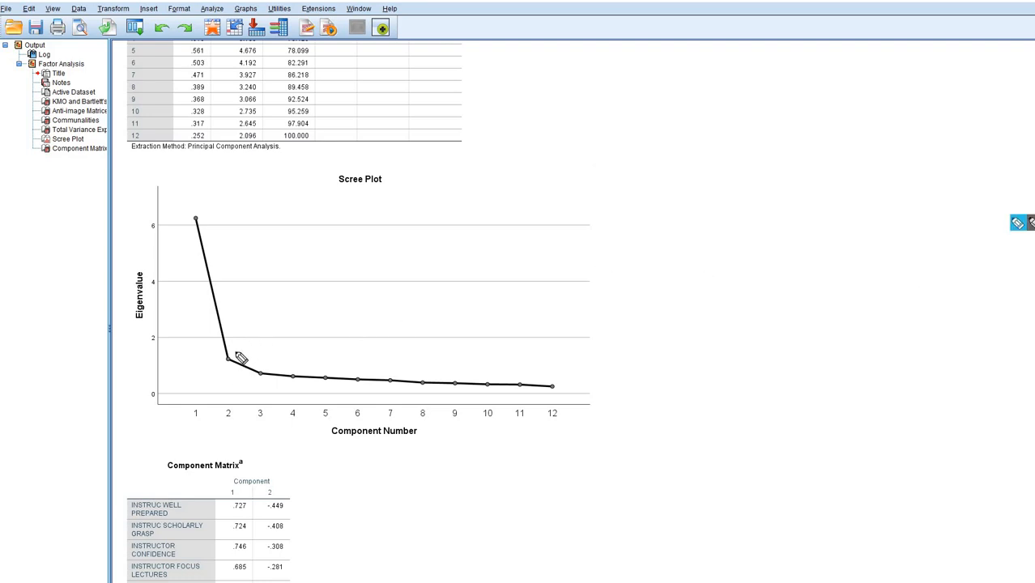
{"action": "mouse_move", "coordinate": [232, 358]}
{"action": "left_mouse_down"}
{"action": "mouse_move", "coordinate": [228, 377]}
{"action": "mouse_move", "coordinate": [243, 366]}
{"action": "mouse_move", "coordinate": [230, 350]}
{"action": "left_mouse_up"}
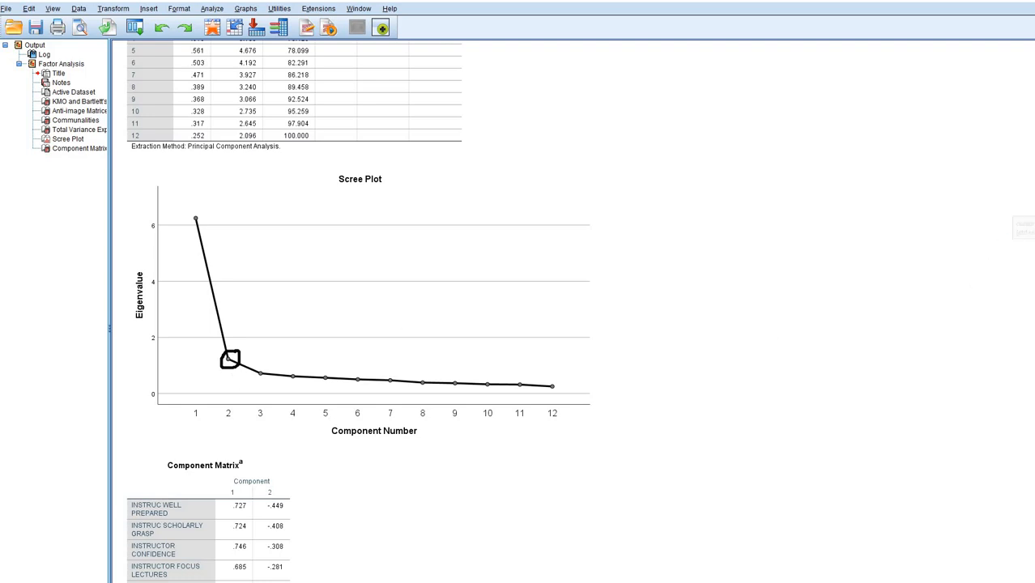
{"action": "key", "text": "Escape"}
Review the initial eigenvalue totals of all 12 components in the Total Variance Explained table, outlining the column, and clear the marks.
{"action": "scroll", "coordinate": [667, 412], "scroll_direction": "up", "scroll_amount": 2}
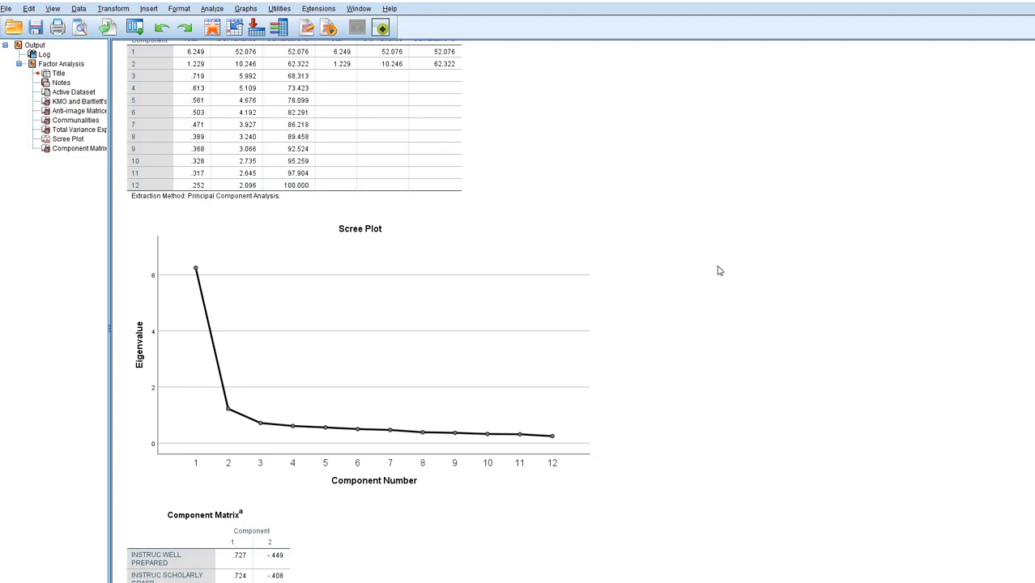
{"action": "scroll", "coordinate": [721, 270], "scroll_direction": "up", "scroll_amount": 3}
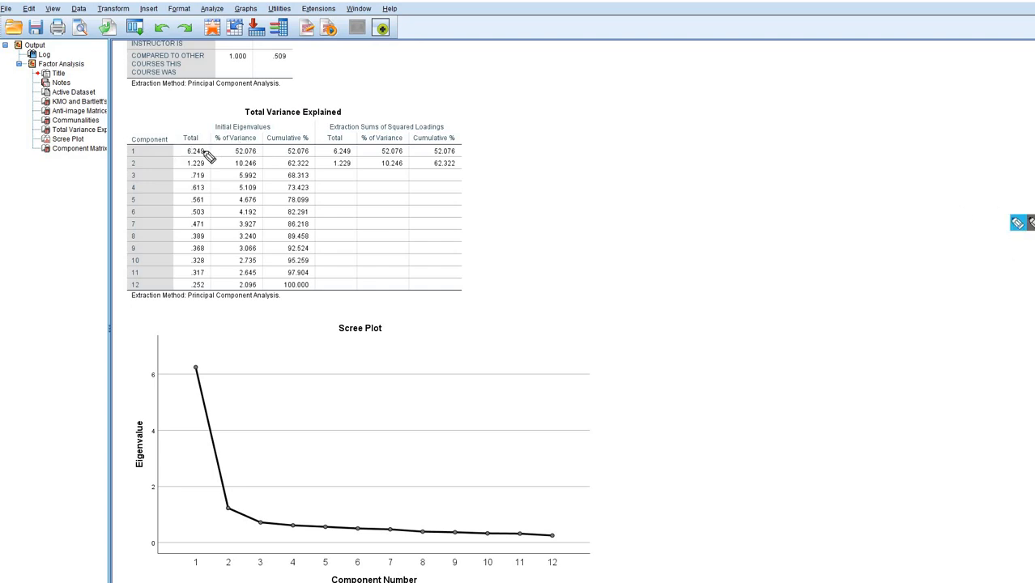
{"action": "mouse_move", "coordinate": [207, 142]}
{"action": "left_mouse_down"}
{"action": "mouse_move", "coordinate": [180, 154]}
{"action": "mouse_move", "coordinate": [180, 297]}
{"action": "mouse_move", "coordinate": [216, 286]}
{"action": "left_mouse_up"}
{"action": "left_click_drag", "start_coordinate": [220, 172], "coordinate": [204, 139]}
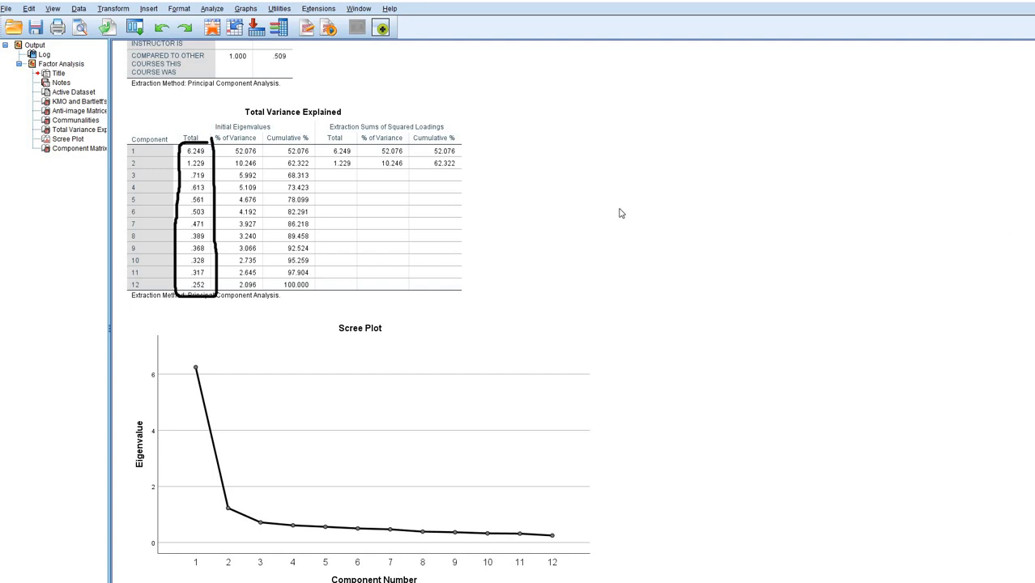
{"action": "left_click", "coordinate": [1022, 310]}
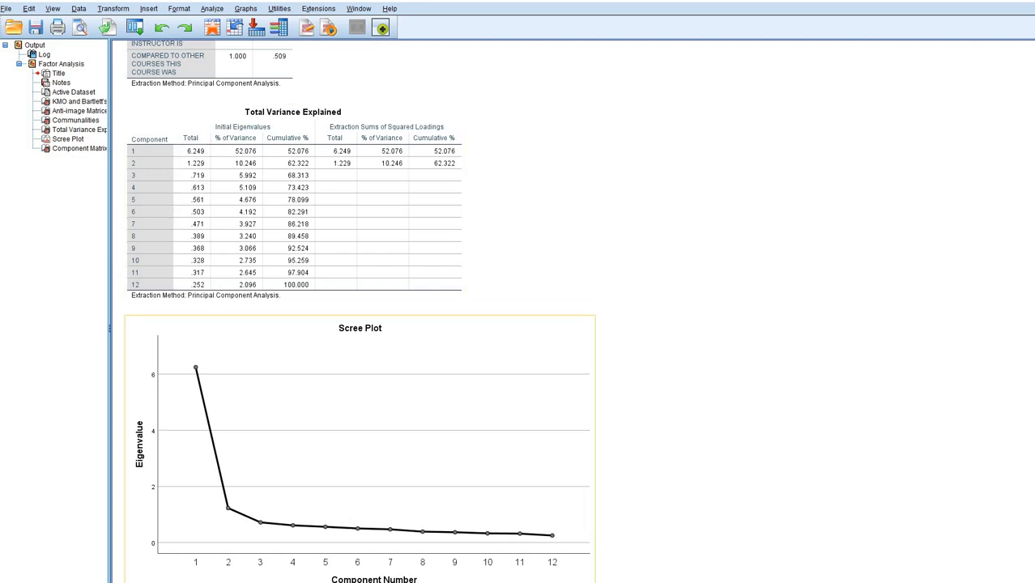
Switch to the Parallel Analysis web page, set the number of variables to 12 and circle the component numbers in the results.
{"action": "key", "text": "alt+Tab"}
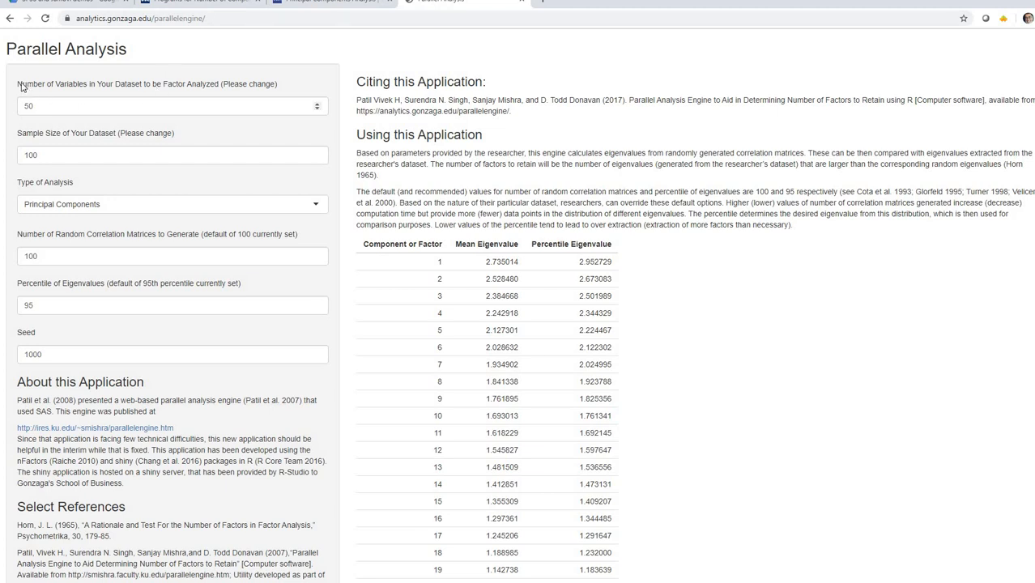
{"action": "double_click", "coordinate": [22, 106]}
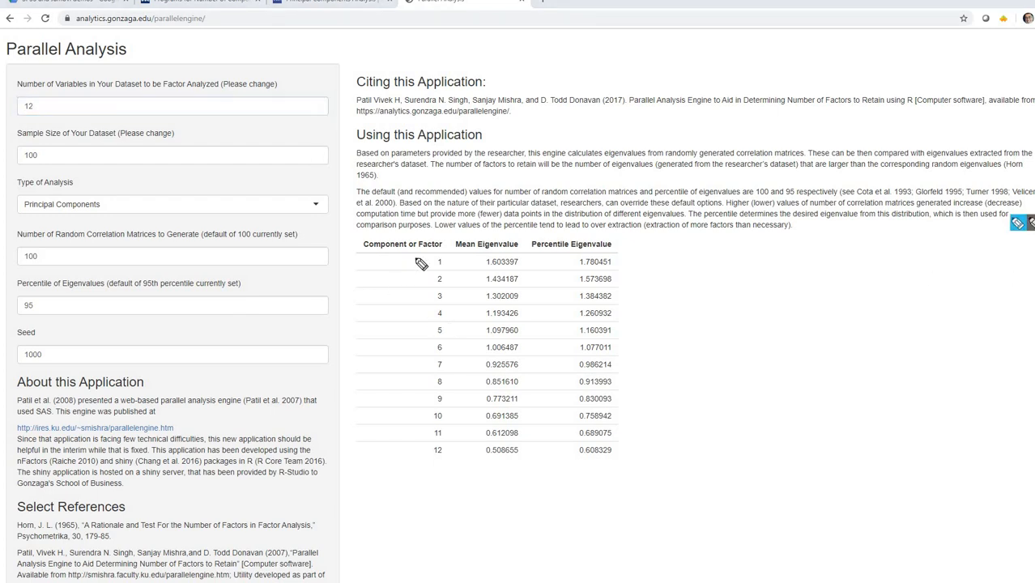
{"action": "left_click_drag", "start_coordinate": [417, 254], "coordinate": [409, 321]}
{"action": "mouse_move", "coordinate": [413, 468]}
{"action": "left_mouse_down"}
{"action": "mouse_move", "coordinate": [454, 456]}
{"action": "mouse_move", "coordinate": [460, 291]}
{"action": "mouse_move", "coordinate": [397, 253]}
{"action": "left_mouse_up"}
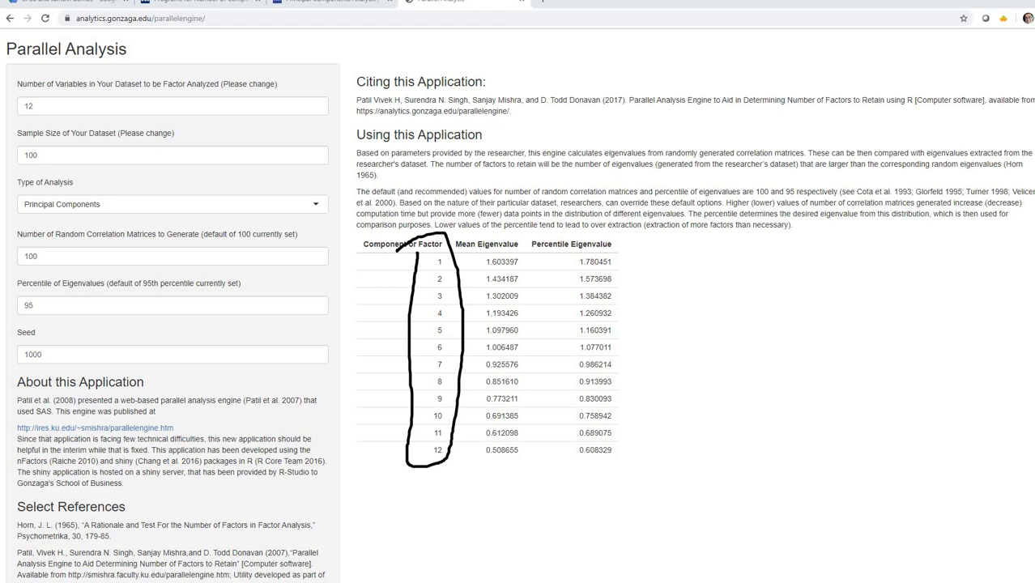
Set the parallel analysis sample size to 1428 and the number of random correlation matrices to 500.
{"action": "left_click", "coordinate": [58, 152]}
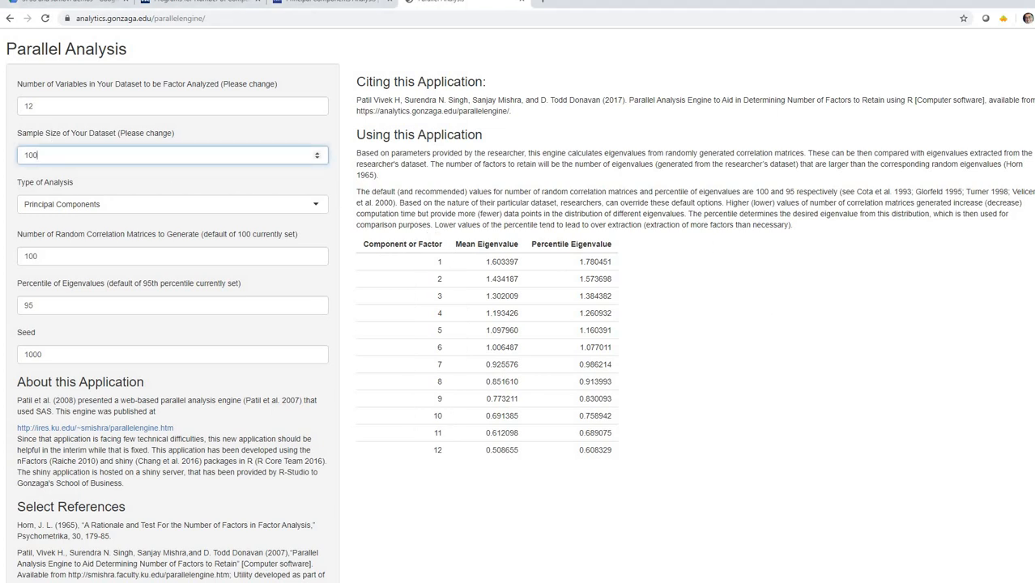
{"action": "left_click", "coordinate": [150, 380]}
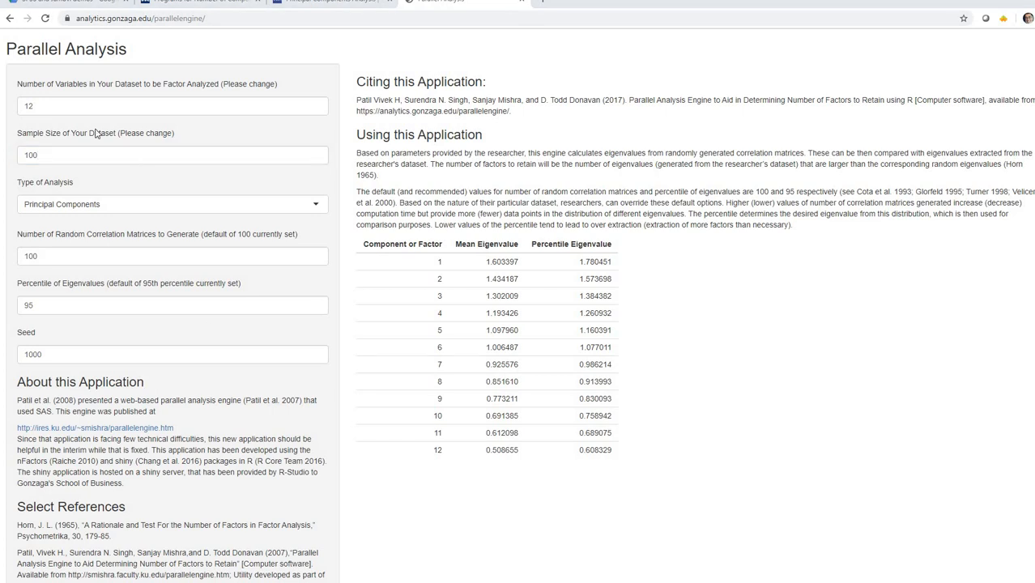
{"action": "left_click_drag", "start_coordinate": [43, 154], "coordinate": [4, 154]}
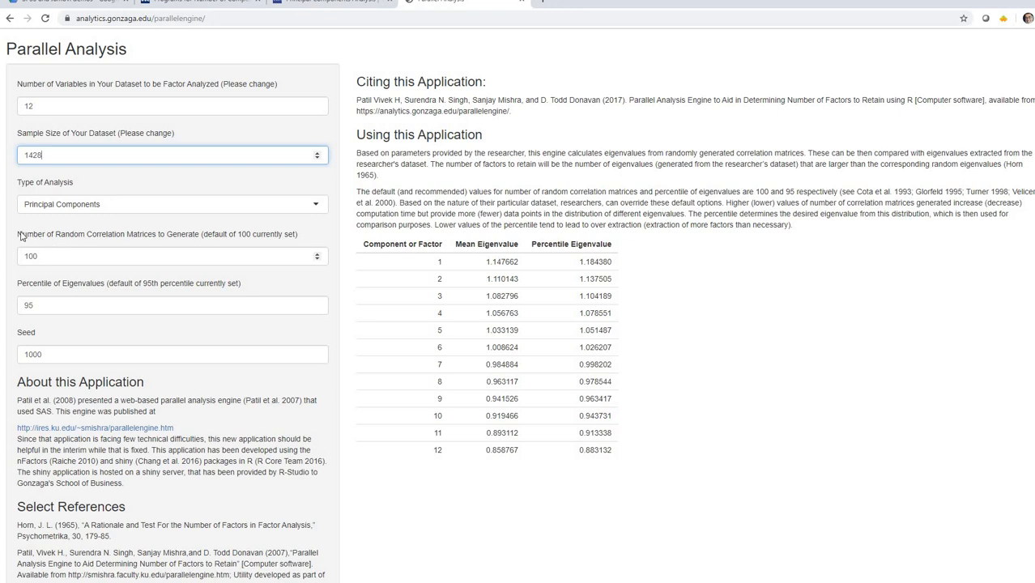
{"action": "left_click_drag", "start_coordinate": [17, 234], "coordinate": [293, 236]}
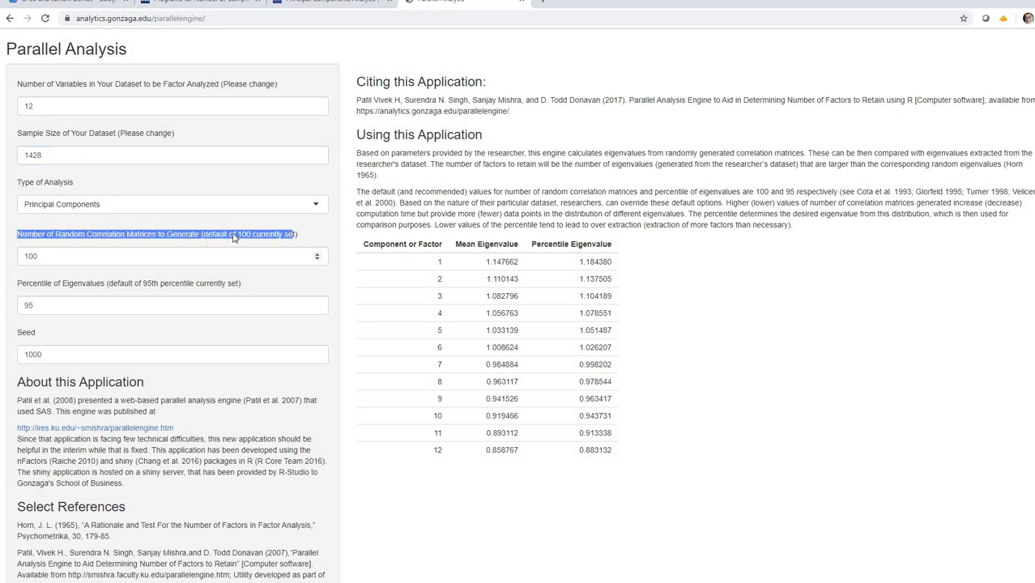
{"action": "left_click", "coordinate": [53, 256]}
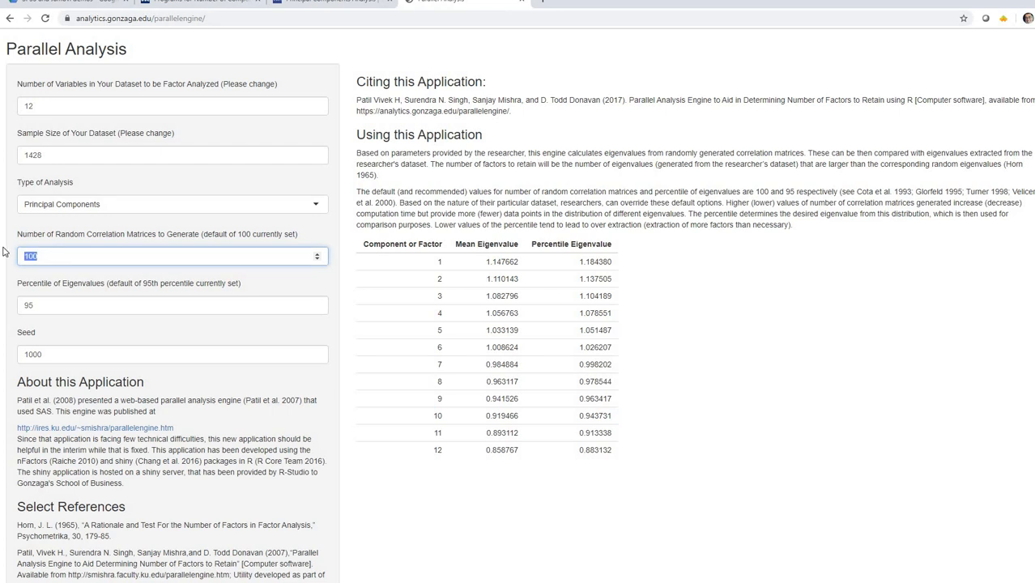
{"action": "type", "text": "500"}
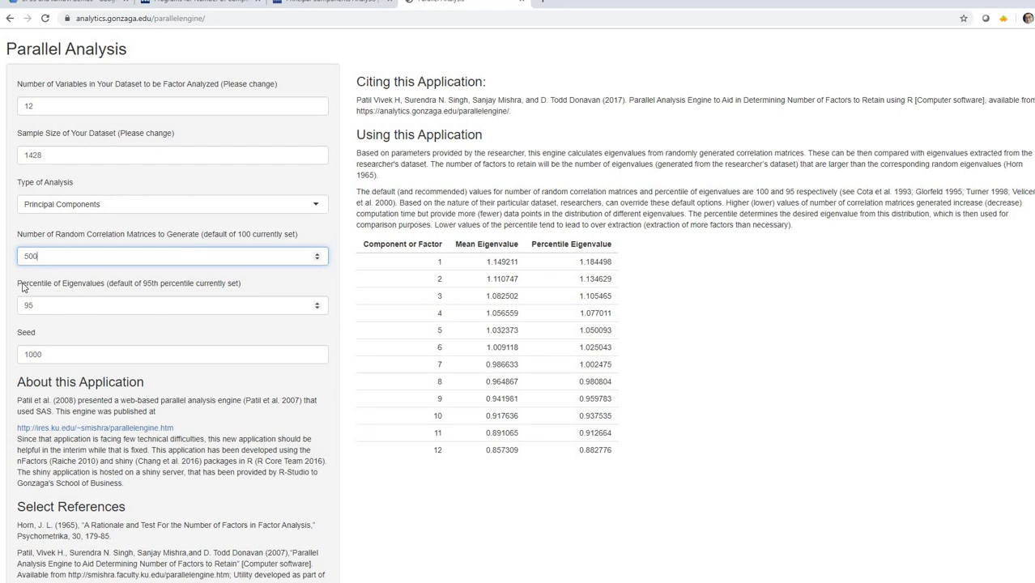
Examine the percentile setting, the number of random matrices and the mean and percentile eigenvalue headings, marking them, and clear the marks.
{"action": "left_click_drag", "start_coordinate": [21, 283], "coordinate": [107, 285]}
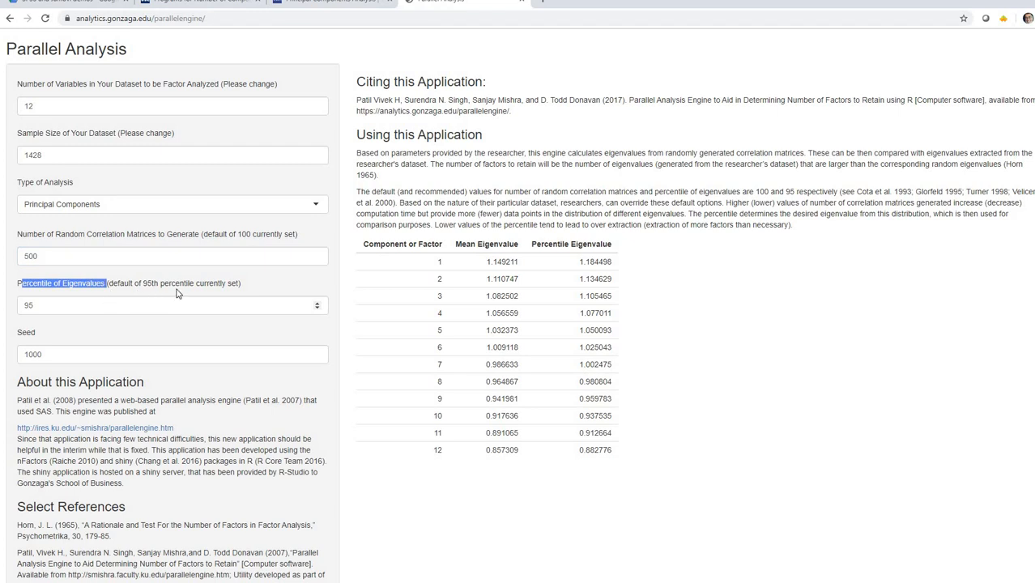
{"action": "left_click", "coordinate": [773, 364]}
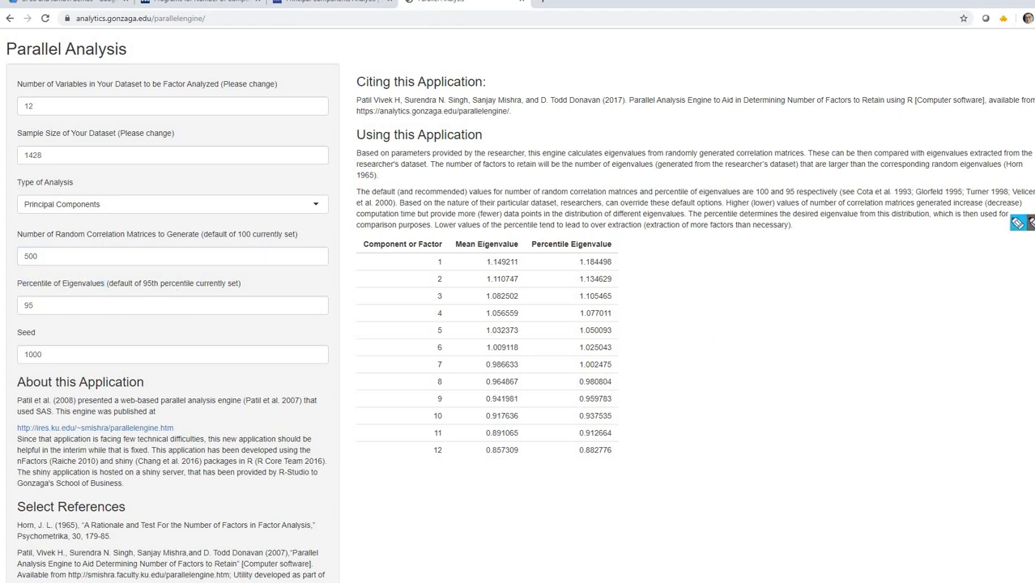
{"action": "left_click", "coordinate": [1018, 224]}
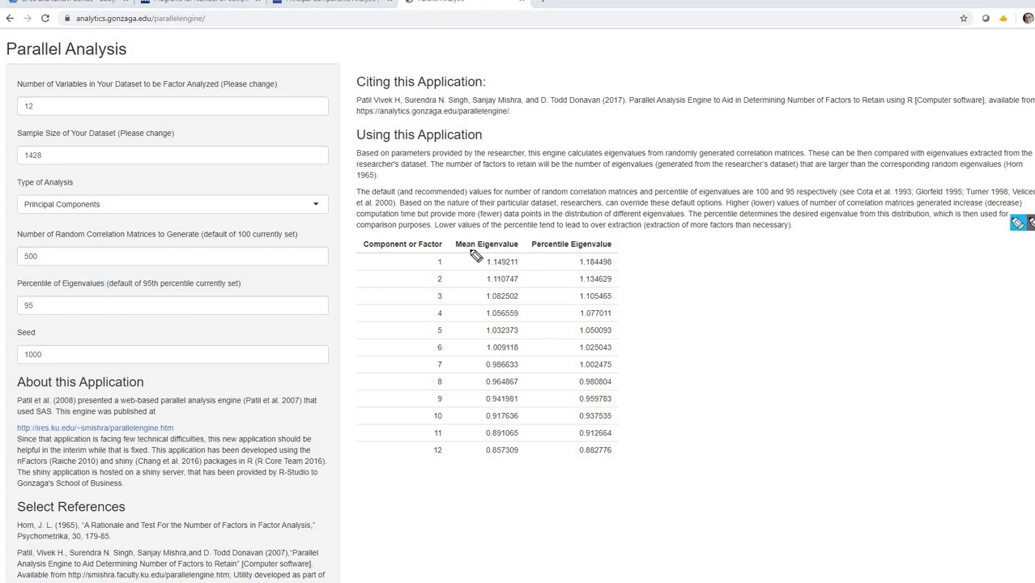
{"action": "left_click_drag", "start_coordinate": [460, 251], "coordinate": [613, 254]}
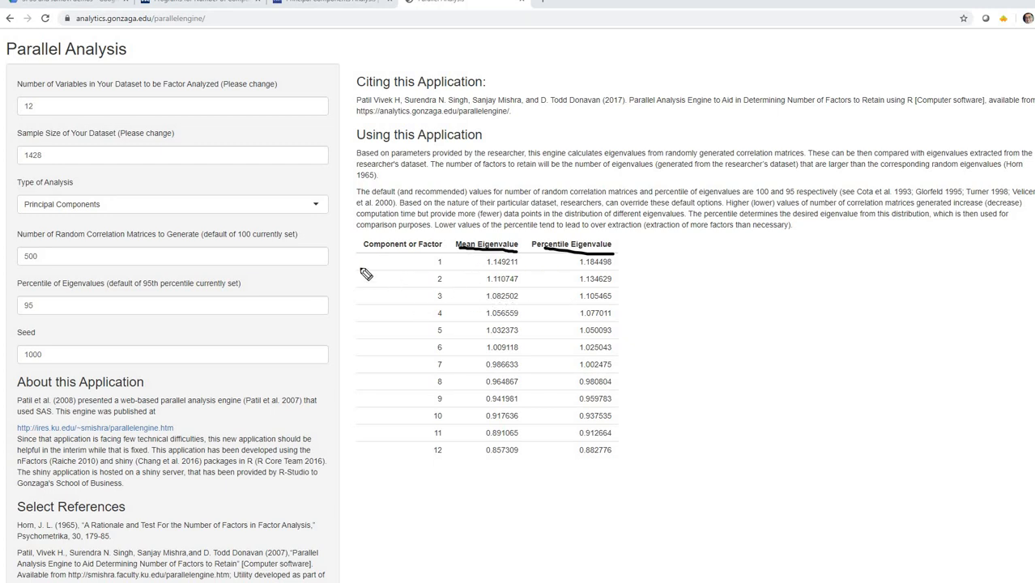
{"action": "mouse_move", "coordinate": [49, 253]}
{"action": "left_mouse_down"}
{"action": "mouse_move", "coordinate": [15, 254]}
{"action": "mouse_move", "coordinate": [27, 270]}
{"action": "mouse_move", "coordinate": [17, 248]}
{"action": "left_mouse_up"}
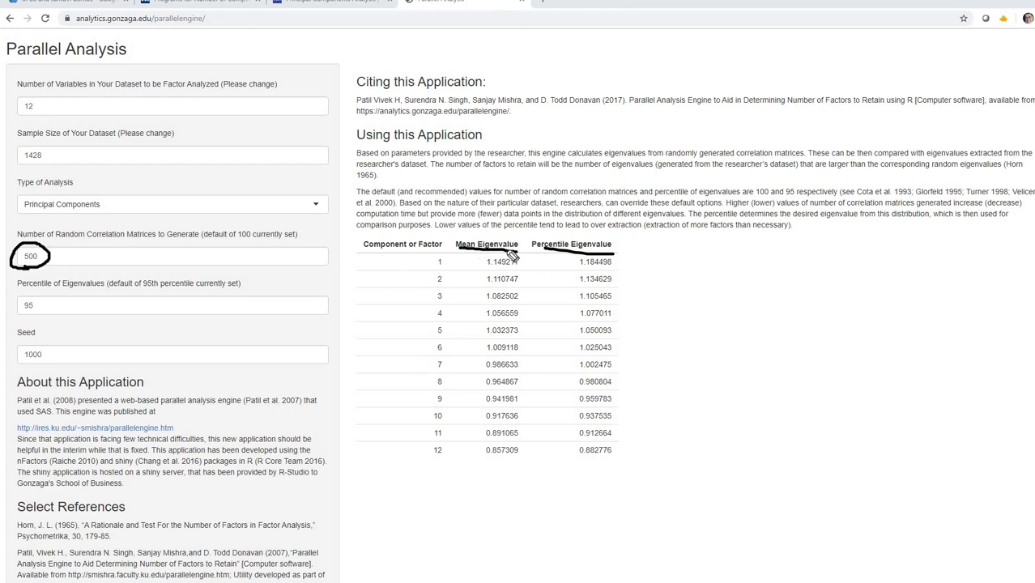
{"action": "left_click_drag", "start_coordinate": [454, 247], "coordinate": [519, 248]}
{"action": "mouse_move", "coordinate": [640, 256]}
{"action": "left_mouse_down"}
{"action": "mouse_move", "coordinate": [538, 253]}
{"action": "mouse_move", "coordinate": [613, 255]}
{"action": "mouse_move", "coordinate": [611, 230]}
{"action": "mouse_move", "coordinate": [523, 251]}
{"action": "left_mouse_up"}
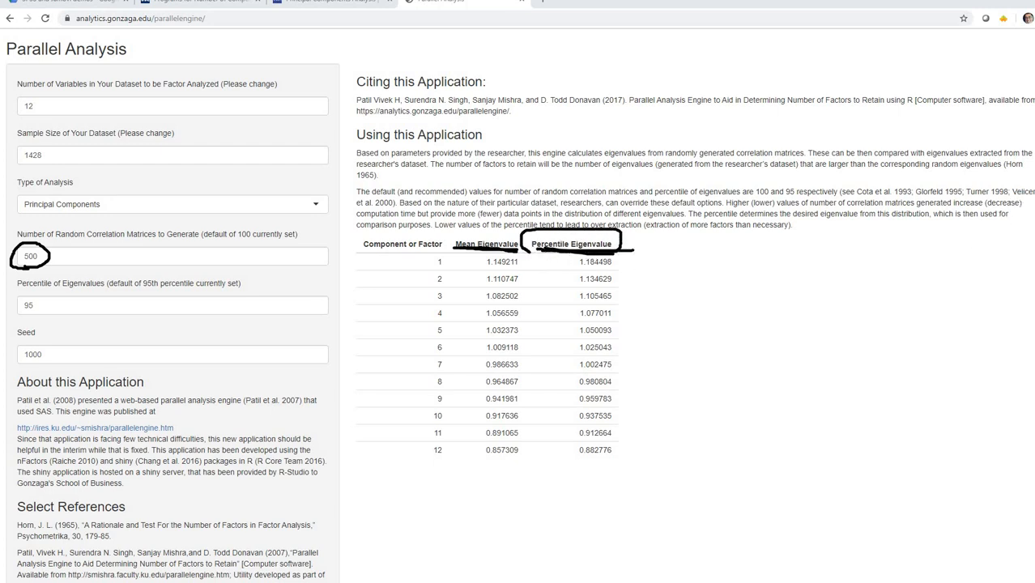
{"action": "key", "text": "Escape"}
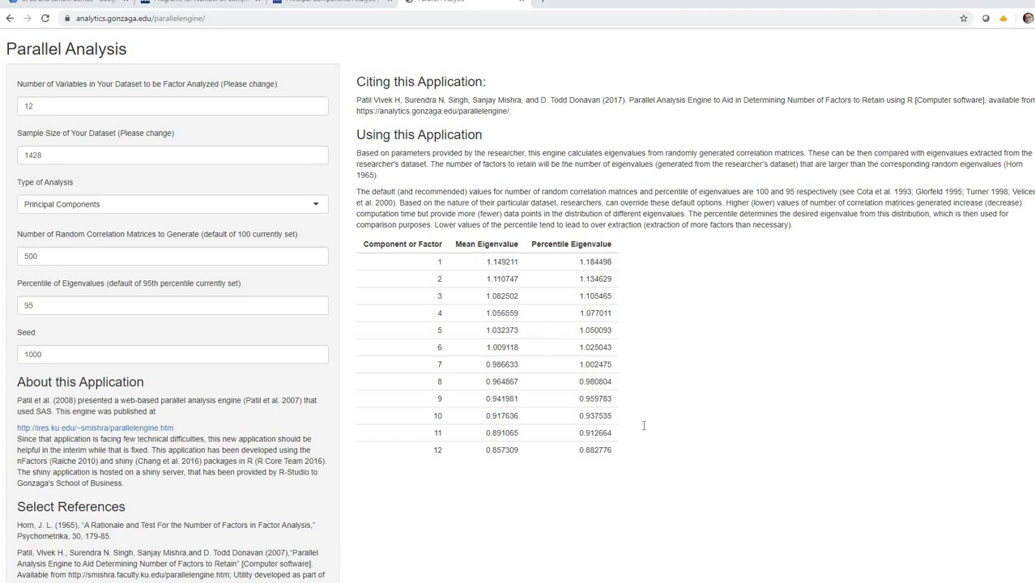
Bring up the SPSS output beside the web page and compare the first three initial and percentile eigenvalues, underlining them, and clear the marks.
{"action": "key", "text": "alt+Tab"}
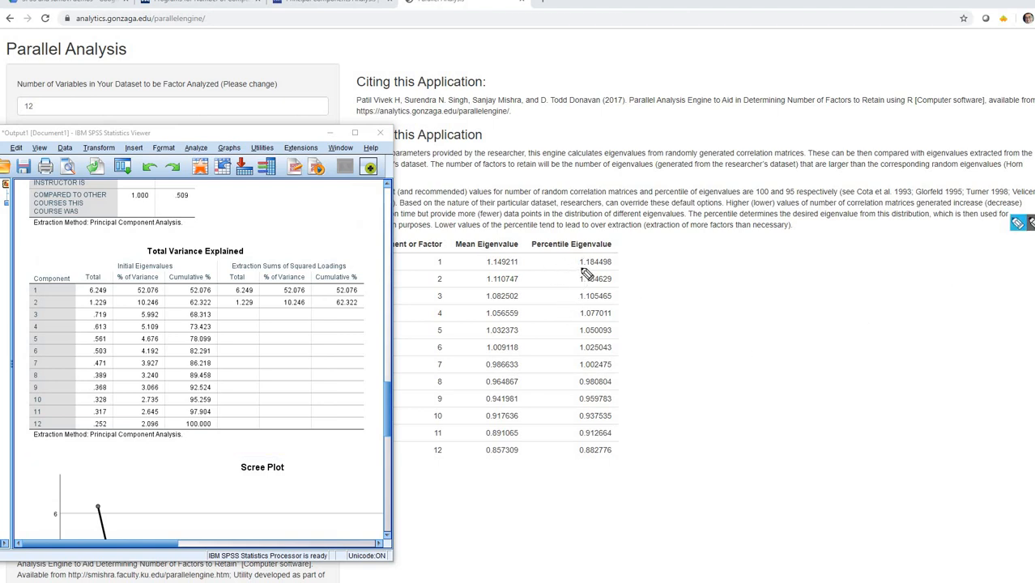
{"action": "left_click_drag", "start_coordinate": [580, 264], "coordinate": [644, 264]}
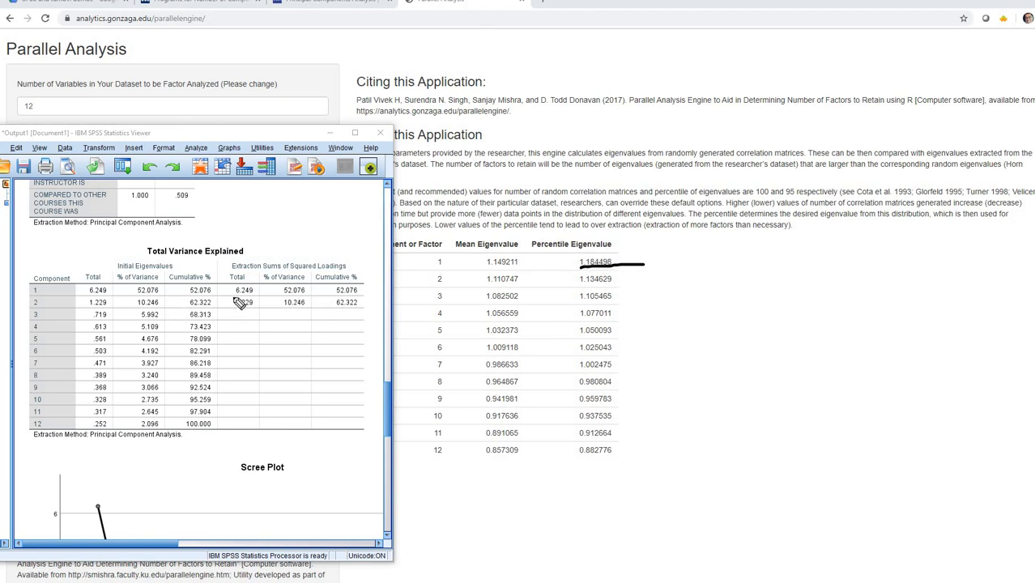
{"action": "left_click_drag", "start_coordinate": [80, 295], "coordinate": [126, 296]}
{"action": "left_click_drag", "start_coordinate": [577, 285], "coordinate": [617, 285]}
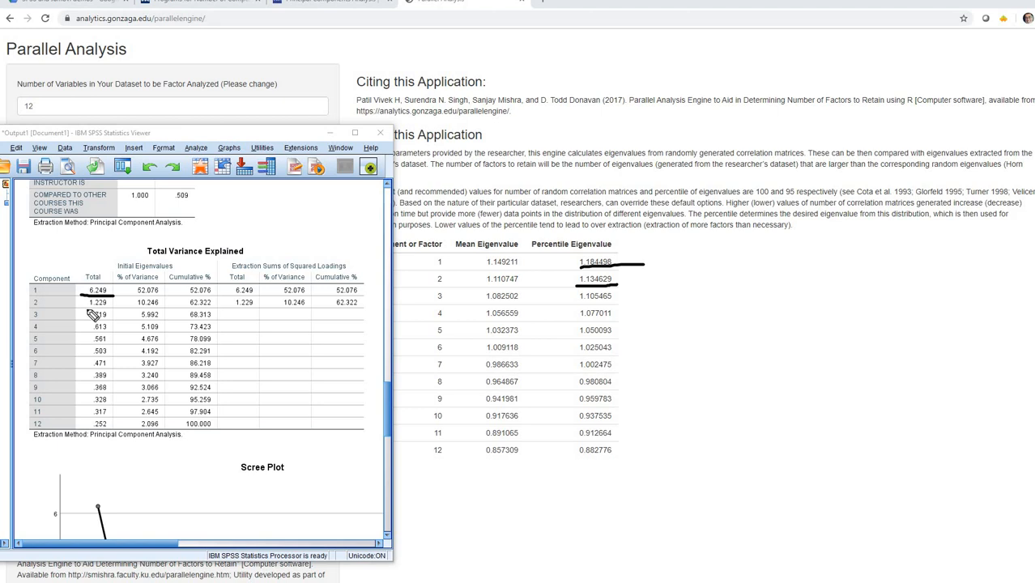
{"action": "left_click_drag", "start_coordinate": [82, 308], "coordinate": [122, 308]}
{"action": "left_click_drag", "start_coordinate": [578, 303], "coordinate": [637, 303]}
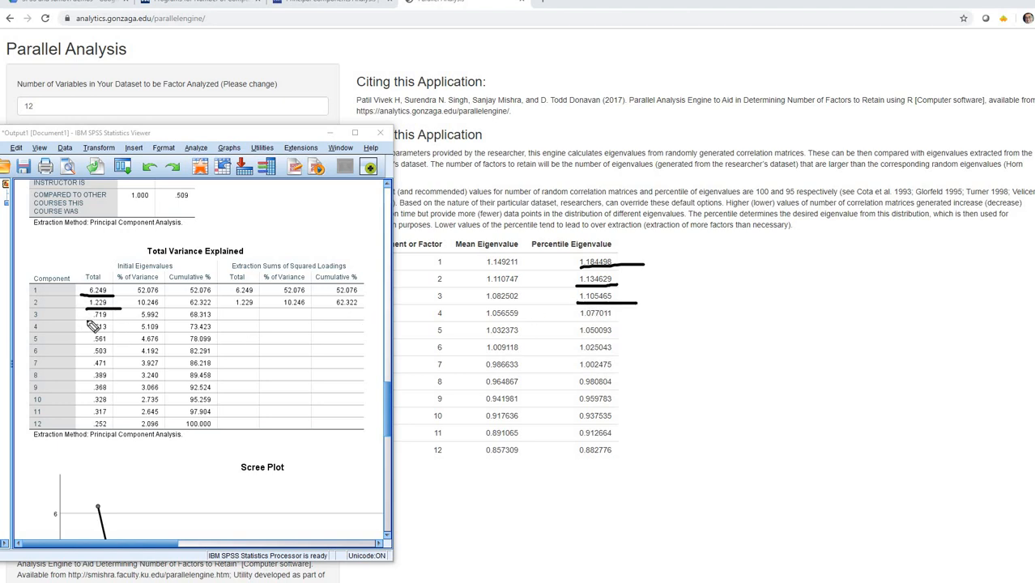
{"action": "left_click_drag", "start_coordinate": [119, 320], "coordinate": [81, 321]}
{"action": "mouse_move", "coordinate": [66, 309]}
{"action": "left_mouse_down"}
{"action": "mouse_move", "coordinate": [122, 309]}
{"action": "mouse_move", "coordinate": [87, 308]}
{"action": "left_mouse_up"}
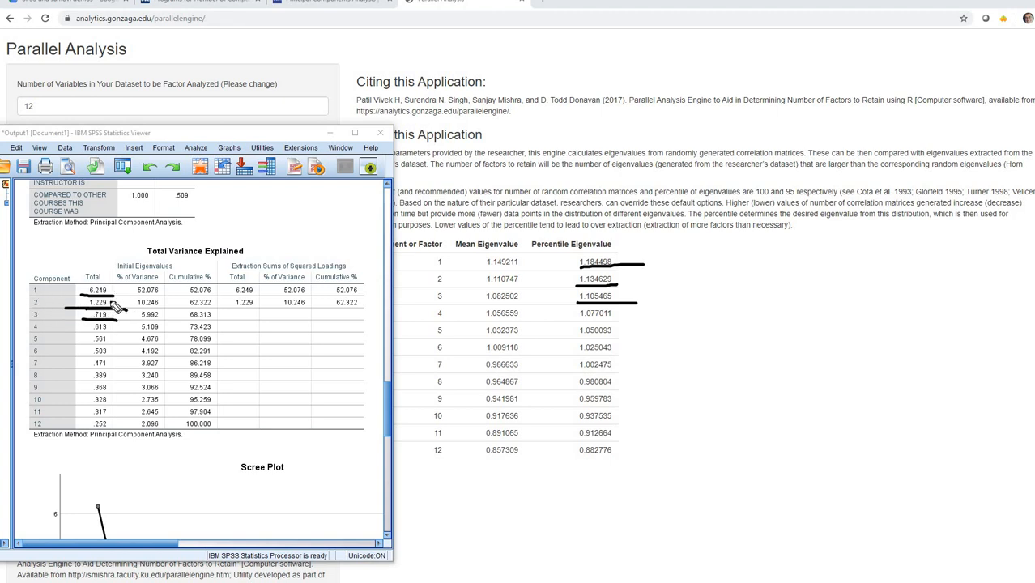
{"action": "mouse_move", "coordinate": [110, 295]}
{"action": "left_mouse_down"}
{"action": "mouse_move", "coordinate": [112, 284]}
{"action": "mouse_move", "coordinate": [81, 283]}
{"action": "mouse_move", "coordinate": [76, 297]}
{"action": "mouse_move", "coordinate": [112, 298]}
{"action": "left_mouse_up"}
{"action": "key", "text": "Escape"}
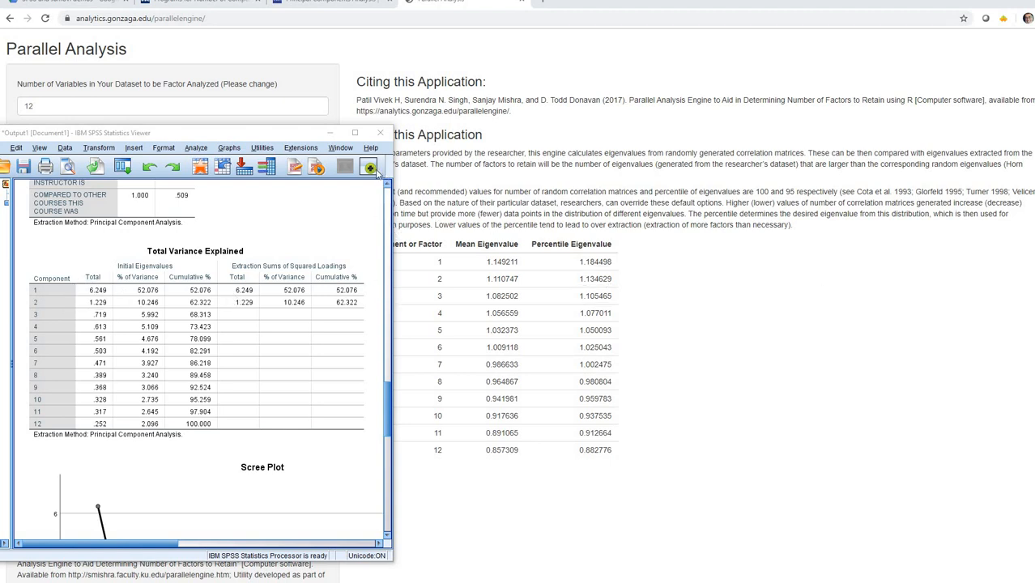
Maximize the SPSS output window.
{"action": "left_click", "coordinate": [141, 348]}
{"action": "left_click", "coordinate": [299, 297]}
{"action": "left_click", "coordinate": [359, 232]}
{"action": "left_click", "coordinate": [267, 417]}
{"action": "left_click", "coordinate": [355, 133]}
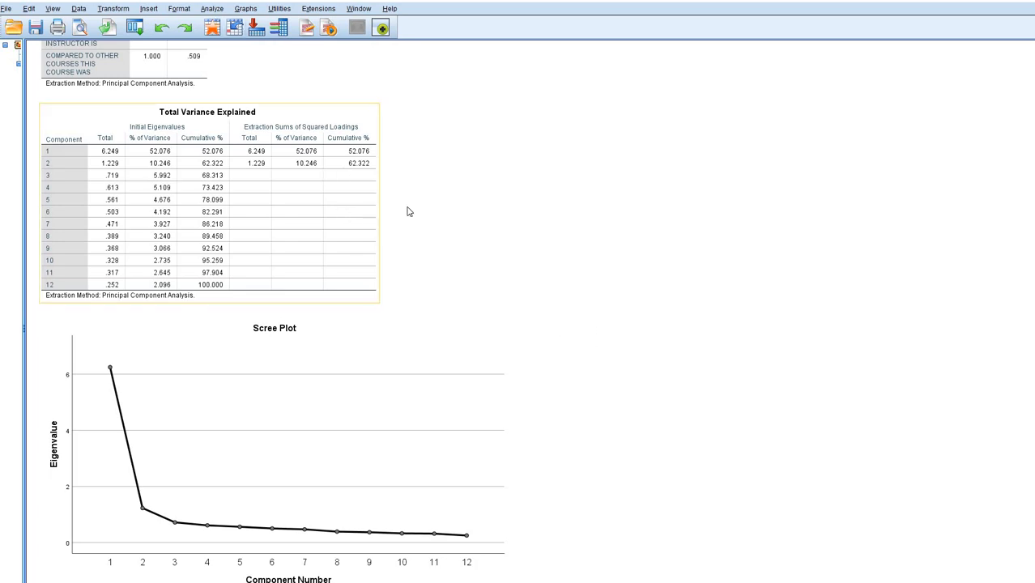
Review the Total Variance Explained table and scree plot, underline the Component Matrix title below them, and clear the mark.
{"action": "scroll", "coordinate": [540, 330], "scroll_direction": "down", "scroll_amount": 3}
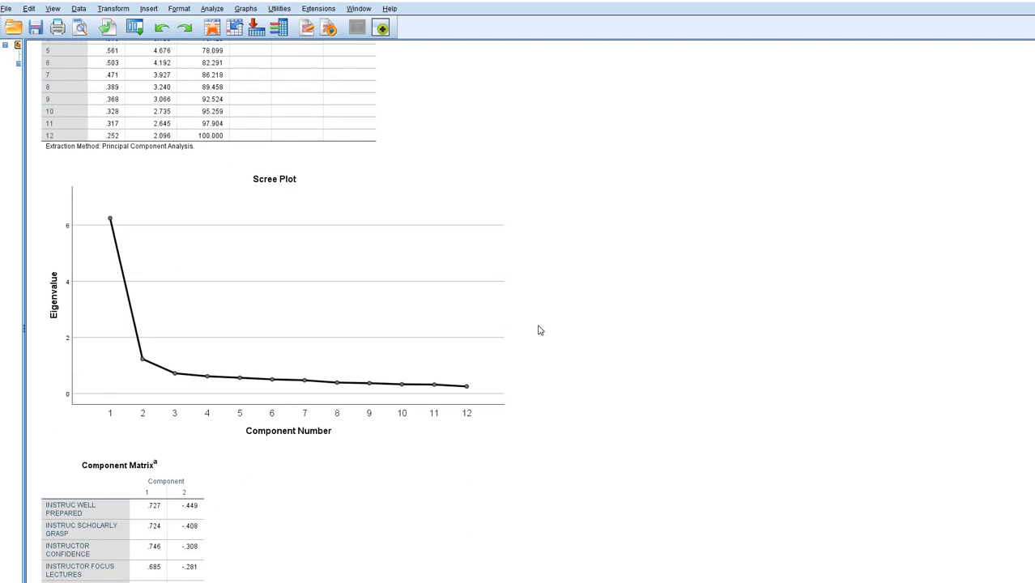
{"action": "scroll", "coordinate": [540, 330], "scroll_direction": "down", "scroll_amount": 2}
{"action": "scroll", "coordinate": [541, 331], "scroll_direction": "up", "scroll_amount": 3}
{"action": "scroll", "coordinate": [215, 152], "scroll_direction": "up", "scroll_amount": 1}
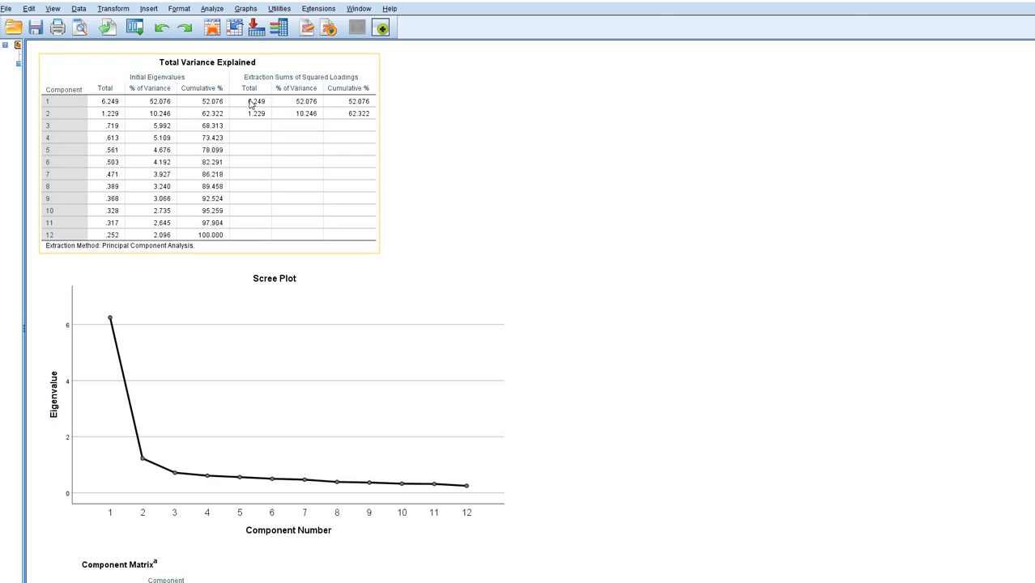
{"action": "scroll", "coordinate": [596, 338], "scroll_direction": "down", "scroll_amount": 6}
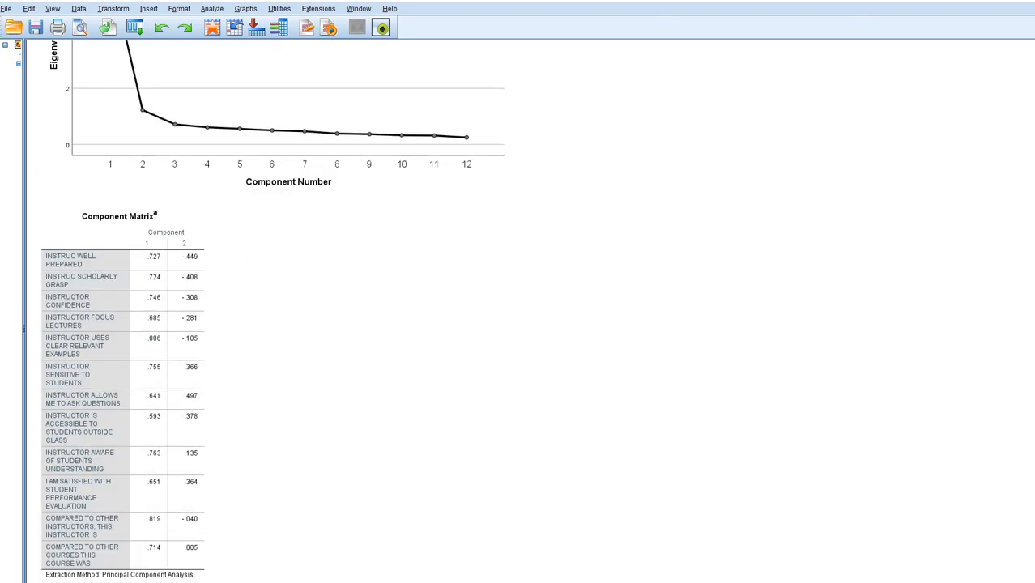
{"action": "left_click_drag", "start_coordinate": [89, 228], "coordinate": [172, 218]}
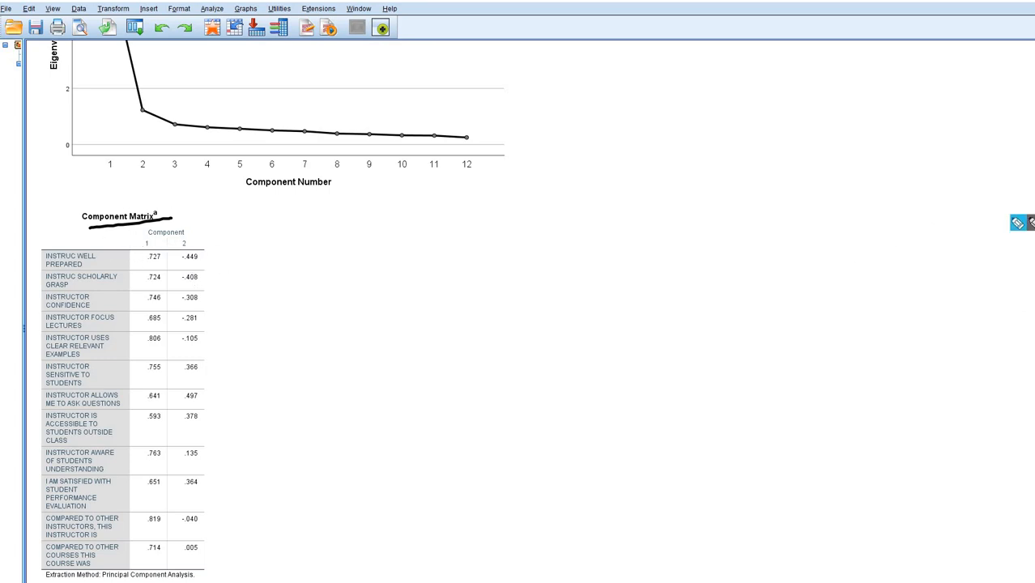
{"action": "left_click", "coordinate": [80, 239]}
{"action": "left_click", "coordinate": [269, 253]}
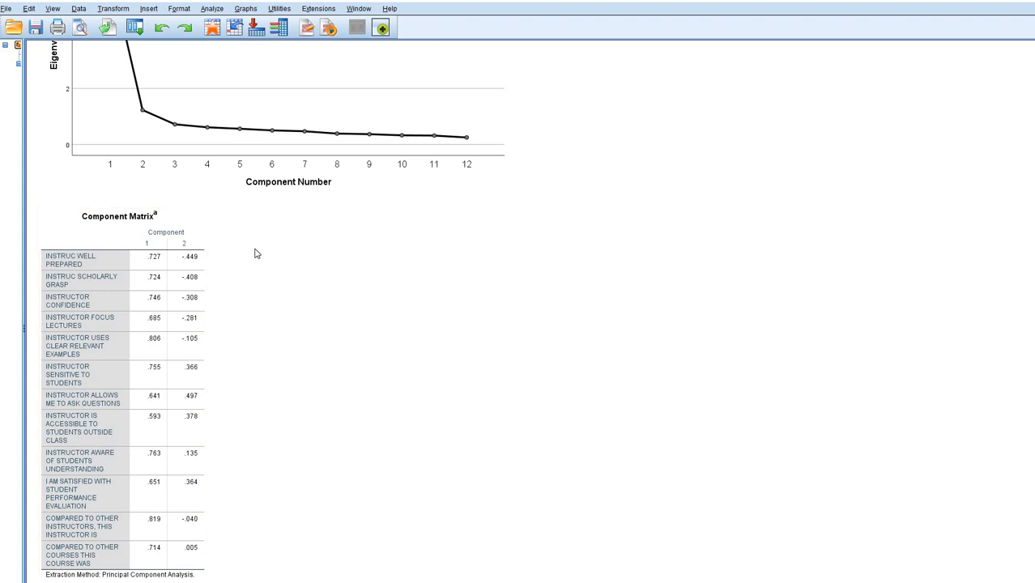
Reopen the Factor Analysis setup and set the extraction to a fixed number of 2 factors.
{"action": "left_click", "coordinate": [222, 9]}
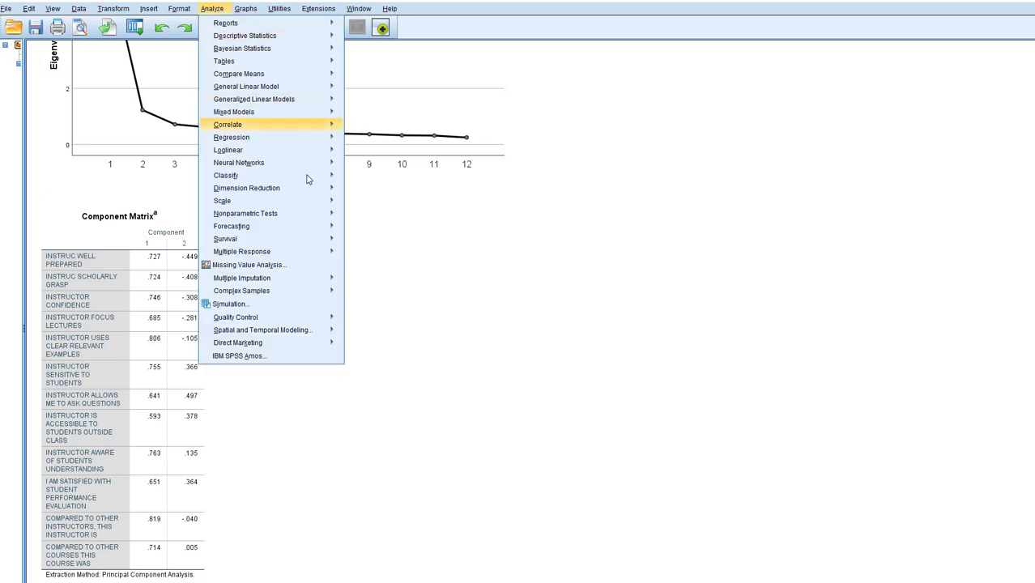
{"action": "mouse_move", "coordinate": [324, 188]}
{"action": "left_click", "coordinate": [372, 191]}
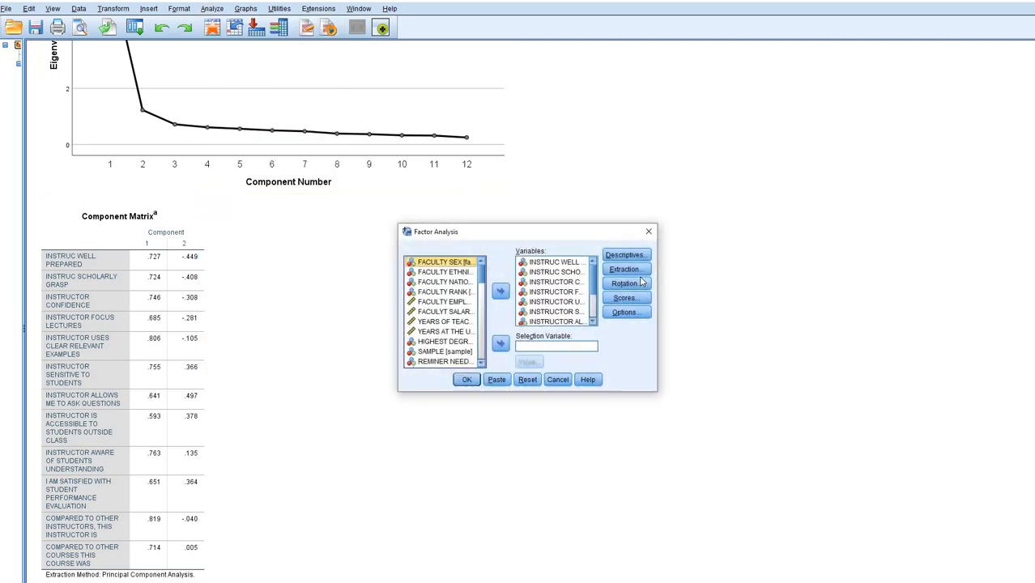
{"action": "left_click", "coordinate": [640, 272]}
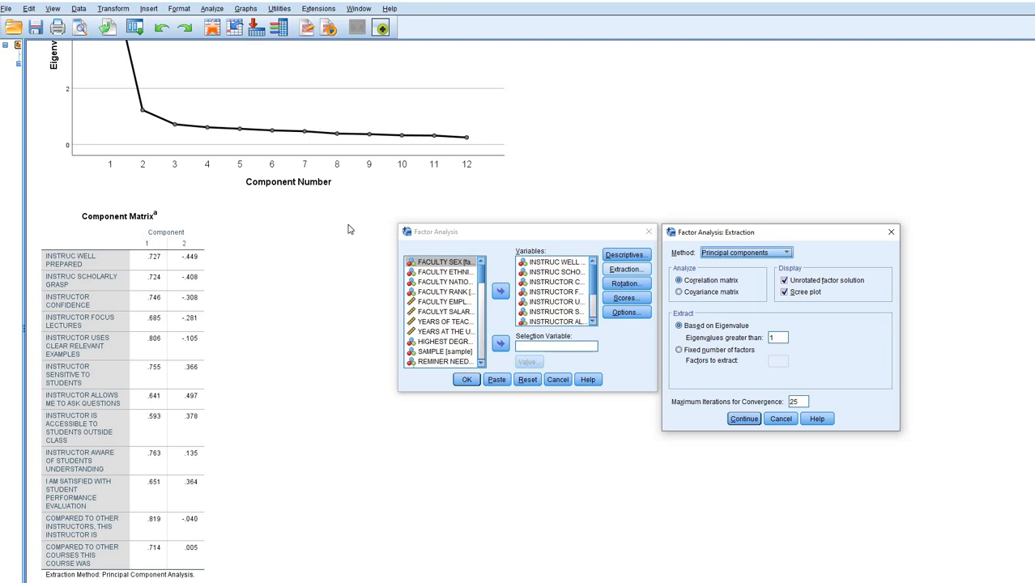
{"action": "left_click", "coordinate": [691, 350]}
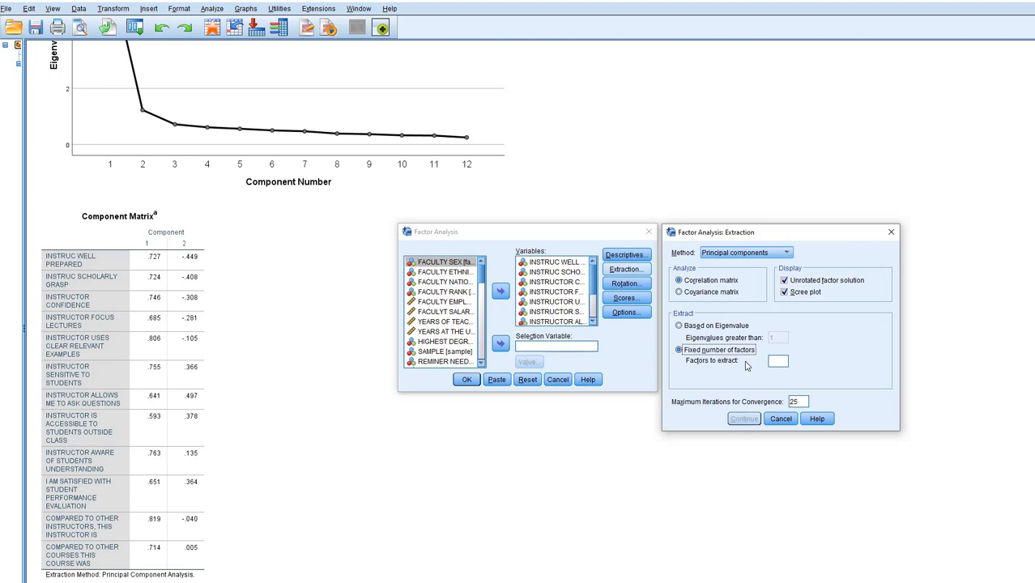
{"action": "key", "text": "Tab"}
{"action": "type", "text": "2"}
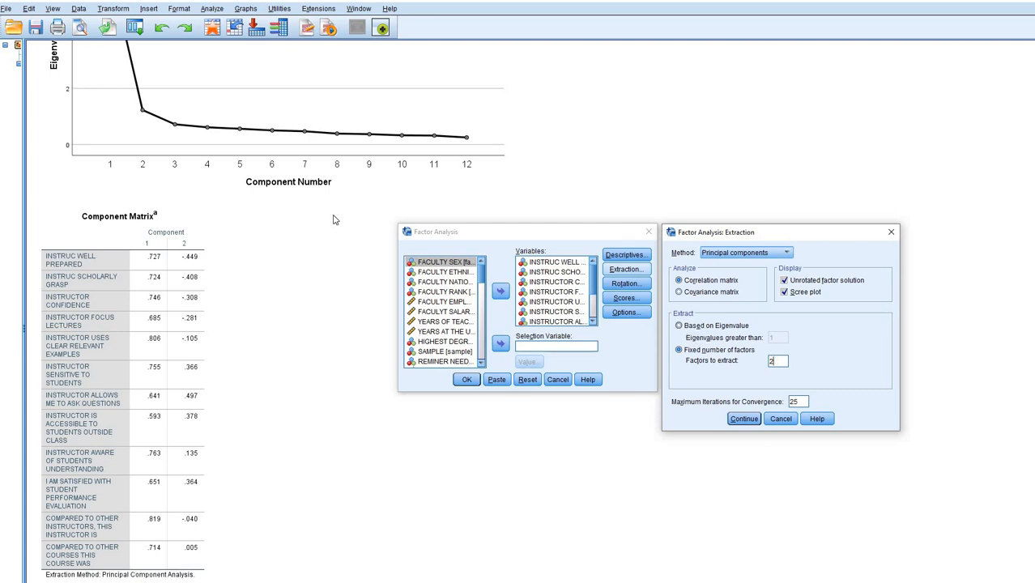
{"action": "left_click", "coordinate": [743, 418]}
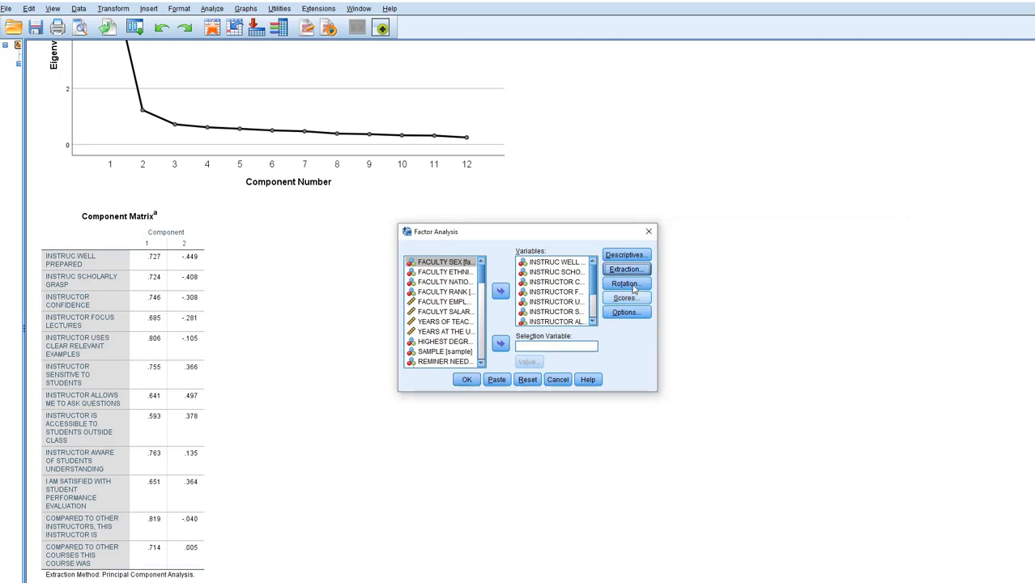
{"action": "left_click", "coordinate": [624, 283]}
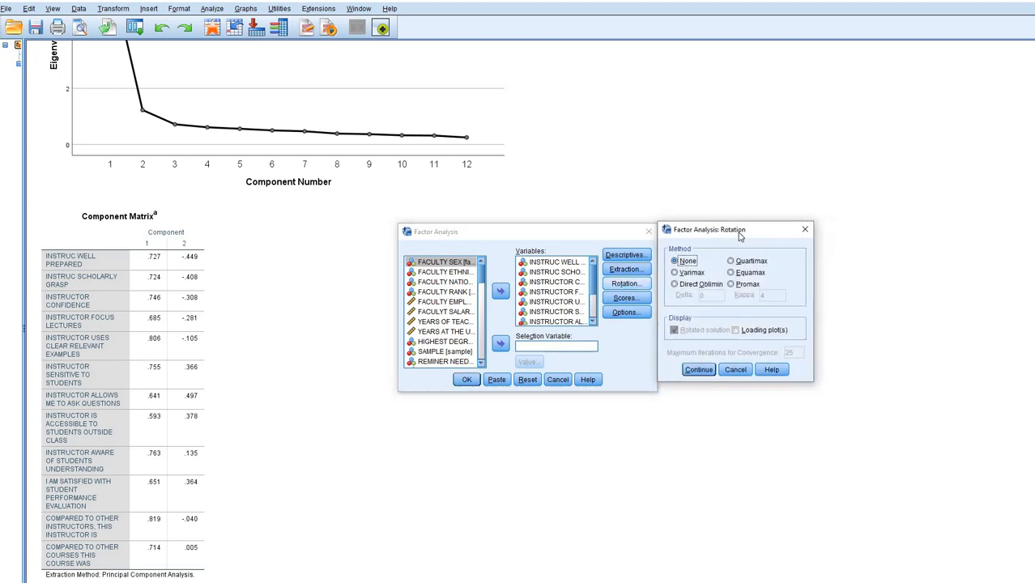
{"action": "left_click", "coordinate": [695, 275]}
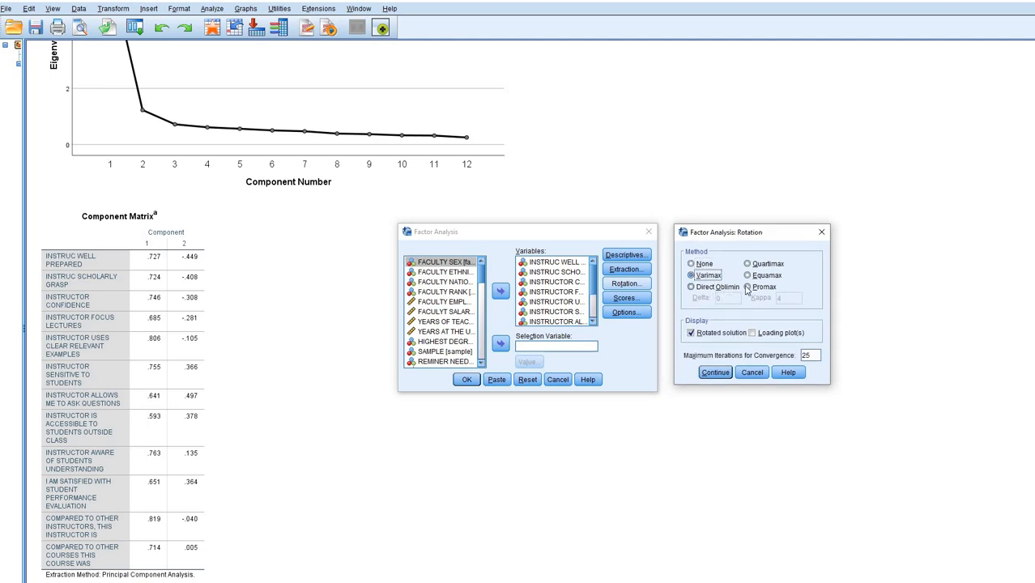
{"action": "left_click", "coordinate": [748, 288]}
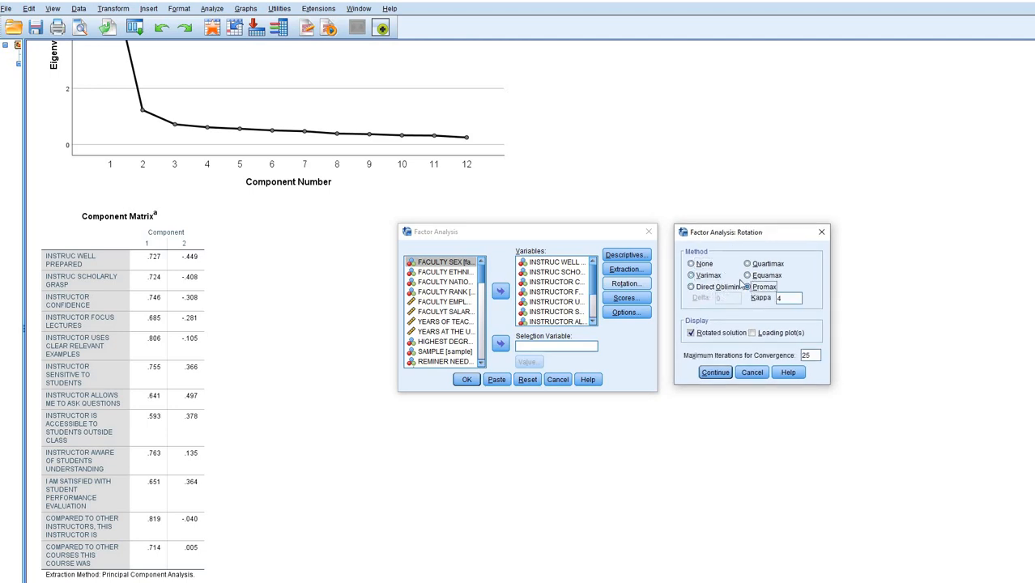
{"action": "left_click", "coordinate": [694, 276]}
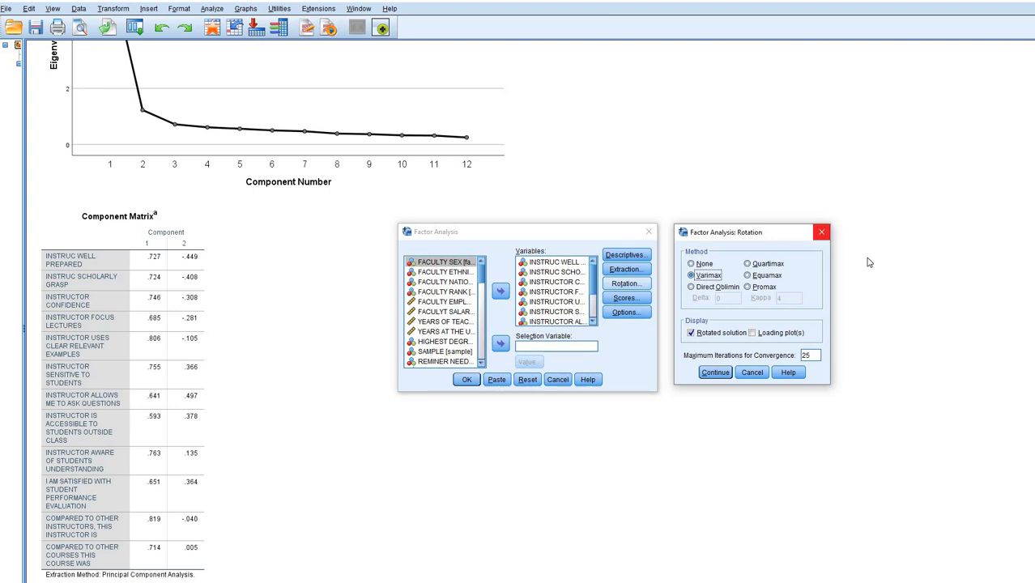
{"action": "left_click", "coordinate": [821, 233]}
In the Total Variance Explained table, underline the first three components and their variance percentages, box the final cumulative percentage, and clear the marks.
{"action": "scroll", "coordinate": [828, 283], "scroll_direction": "up", "scroll_amount": 2}
{"action": "scroll", "coordinate": [828, 284], "scroll_direction": "up", "scroll_amount": 3}
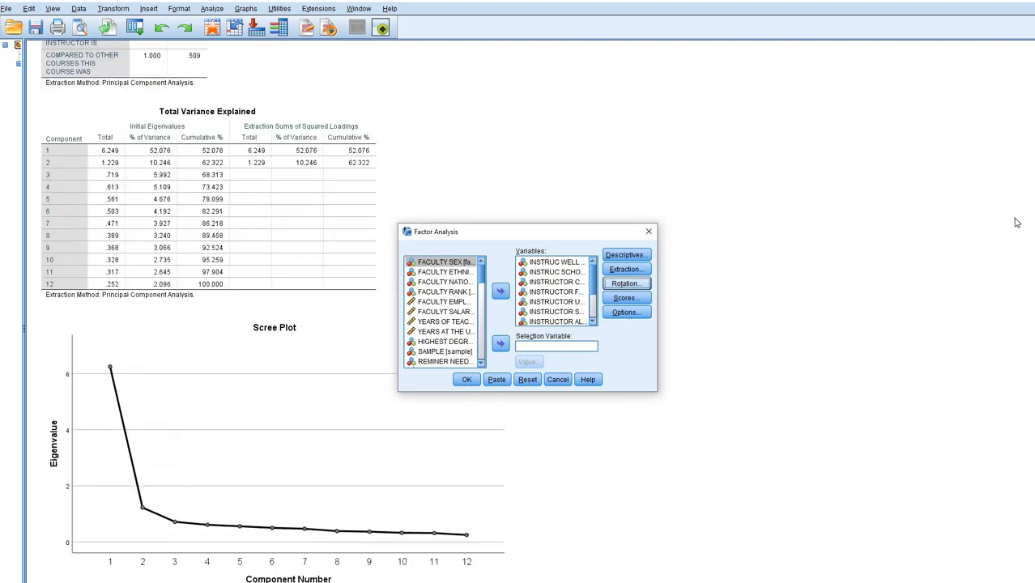
{"action": "key", "text": "ctrl+shift+3"}
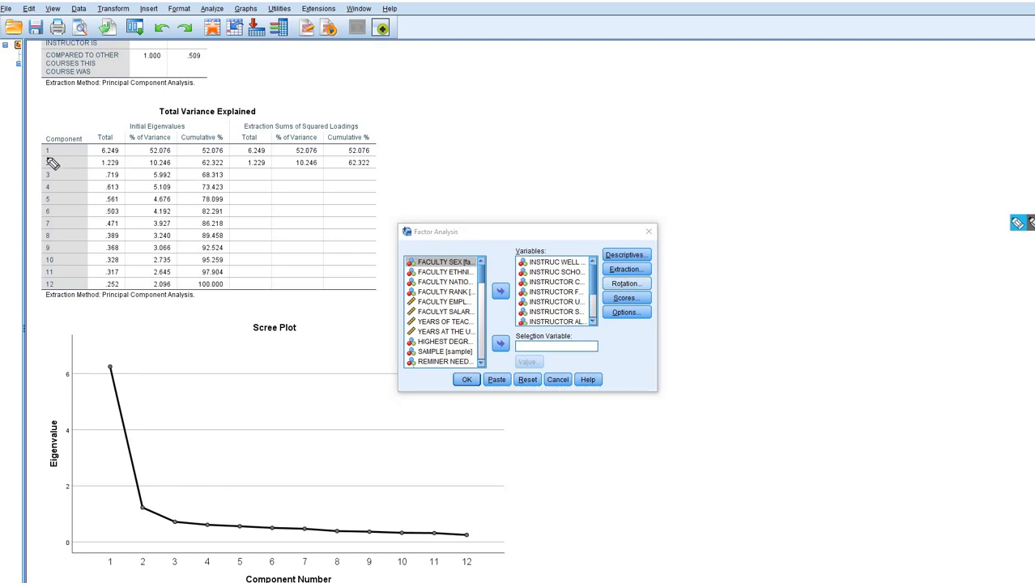
{"action": "mouse_move", "coordinate": [45, 157]}
{"action": "left_mouse_down"}
{"action": "mouse_move", "coordinate": [64, 157]}
{"action": "mouse_move", "coordinate": [57, 181]}
{"action": "left_mouse_up"}
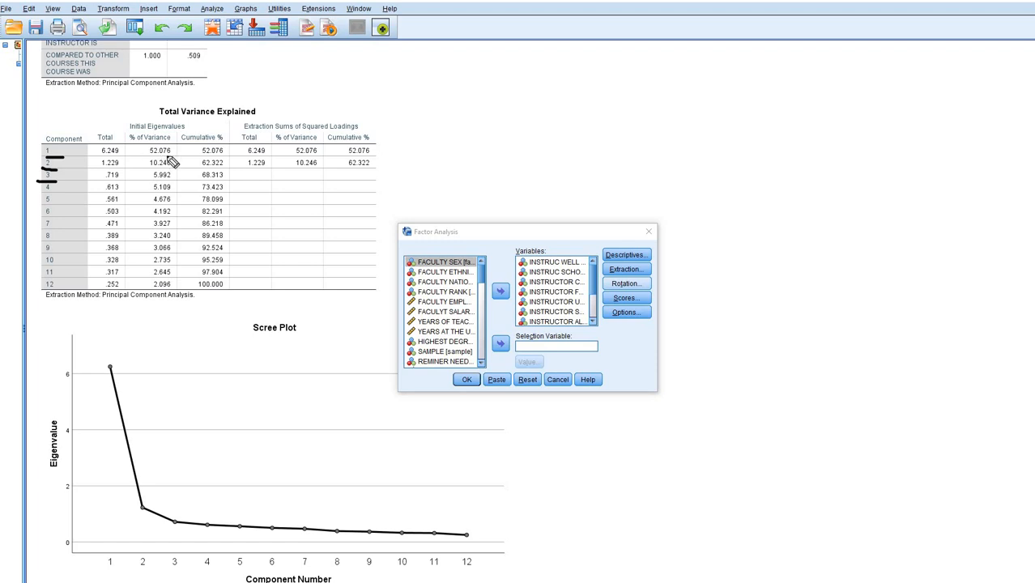
{"action": "mouse_move", "coordinate": [168, 154]}
{"action": "left_mouse_down"}
{"action": "mouse_move", "coordinate": [142, 155]}
{"action": "mouse_move", "coordinate": [145, 180]}
{"action": "left_mouse_up"}
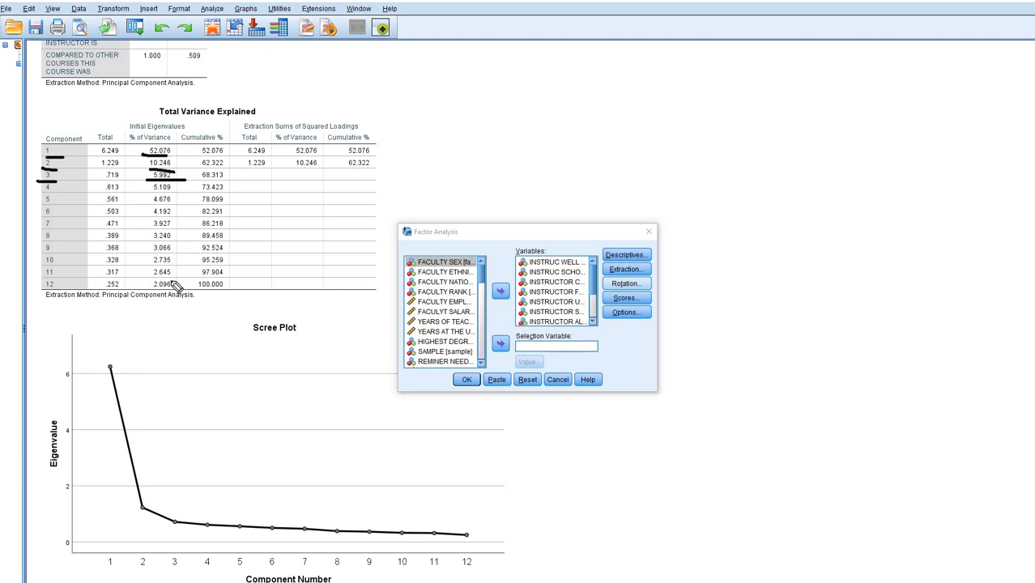
{"action": "mouse_move", "coordinate": [227, 276]}
{"action": "left_mouse_down"}
{"action": "mouse_move", "coordinate": [191, 287]}
{"action": "mouse_move", "coordinate": [231, 298]}
{"action": "left_mouse_up"}
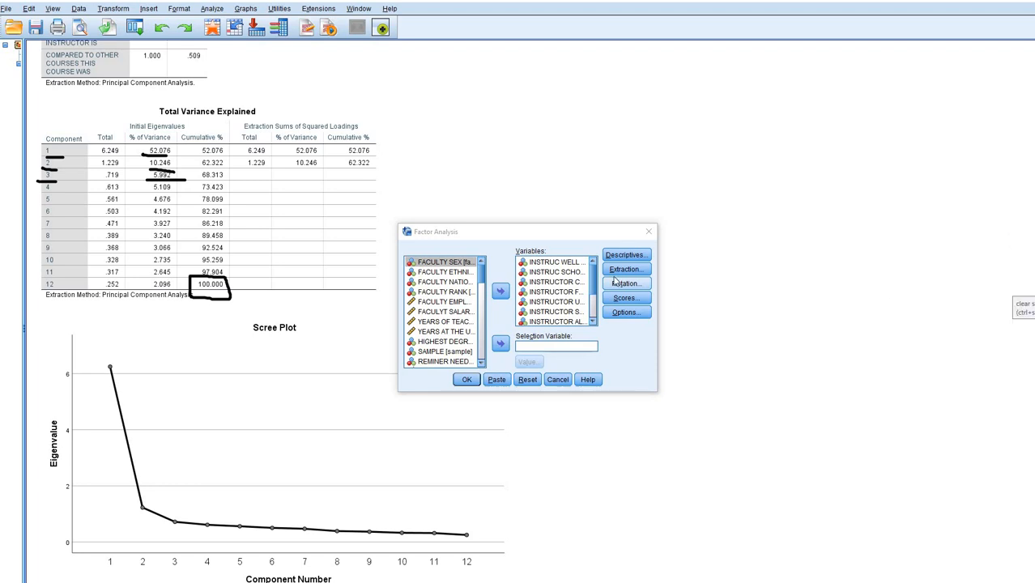
{"action": "left_click", "coordinate": [1021, 307]}
Set the rotation method to Varimax with the rotated solution displayed and run the factor analysis.
{"action": "left_click", "coordinate": [620, 285]}
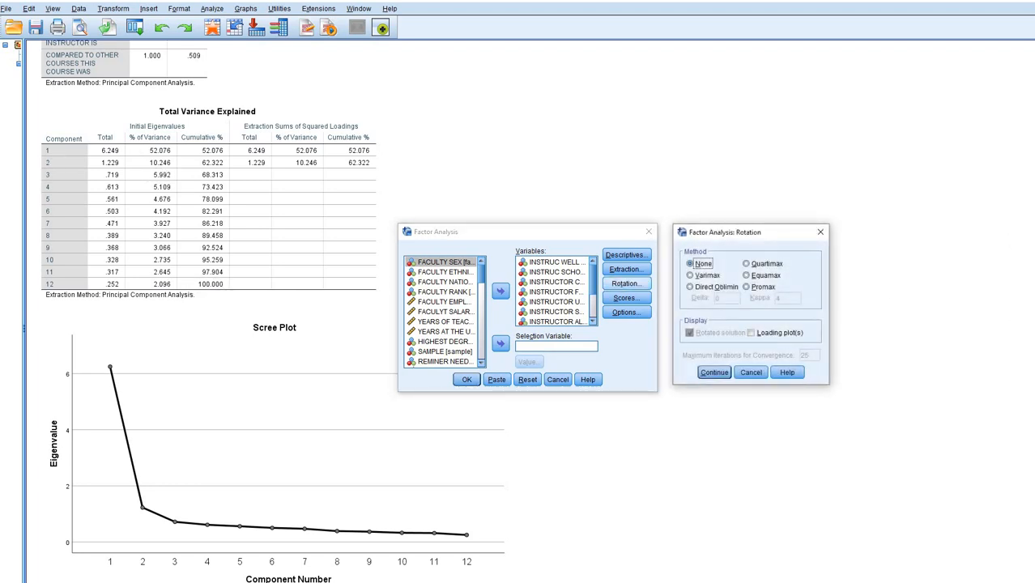
{"action": "left_click", "coordinate": [1033, 224]}
{"action": "left_click", "coordinate": [1033, 255]}
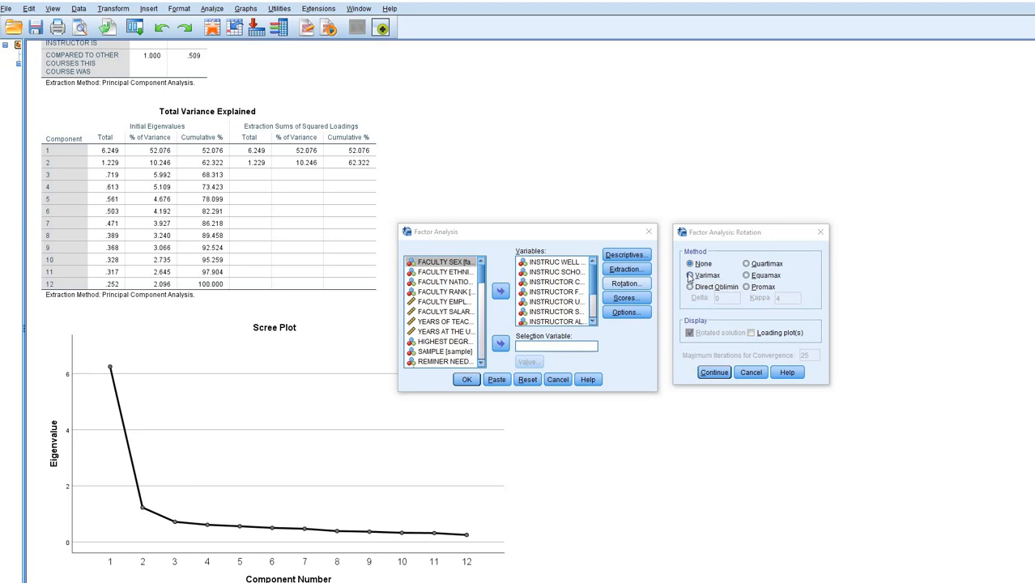
{"action": "left_click", "coordinate": [693, 275]}
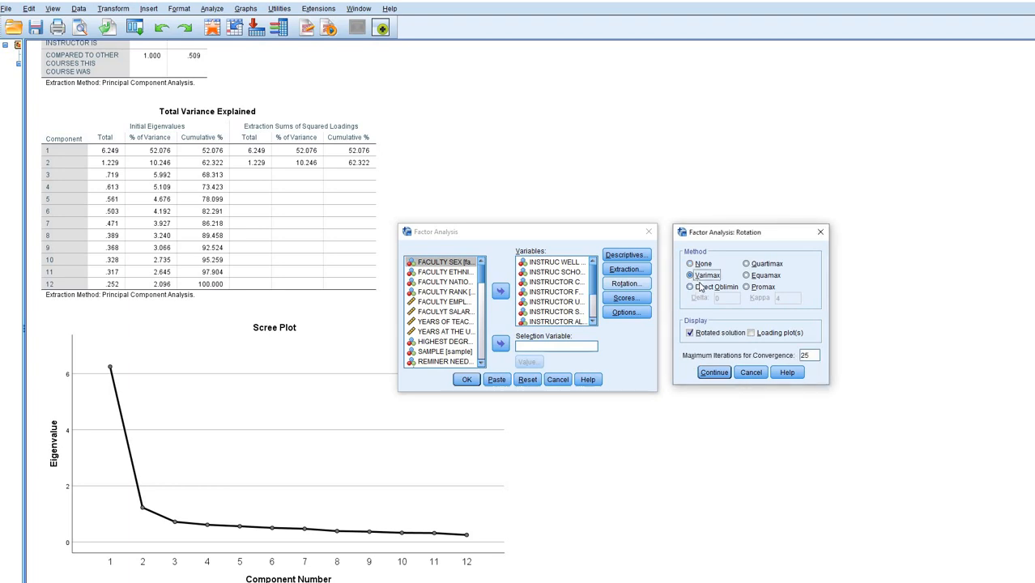
{"action": "left_click", "coordinate": [746, 288]}
{"action": "left_click", "coordinate": [698, 277]}
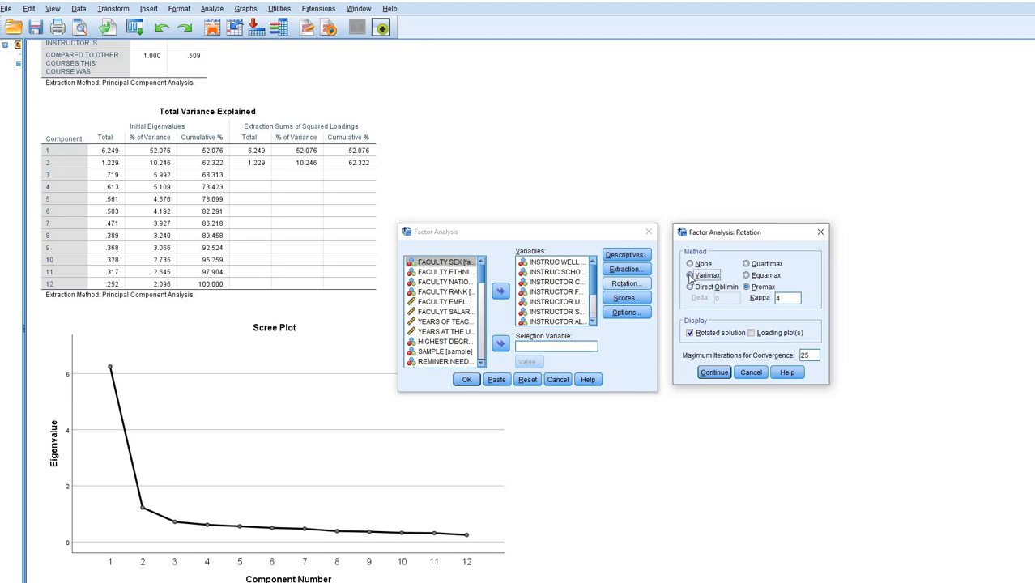
{"action": "left_click", "coordinate": [714, 373]}
{"action": "left_click", "coordinate": [467, 380]}
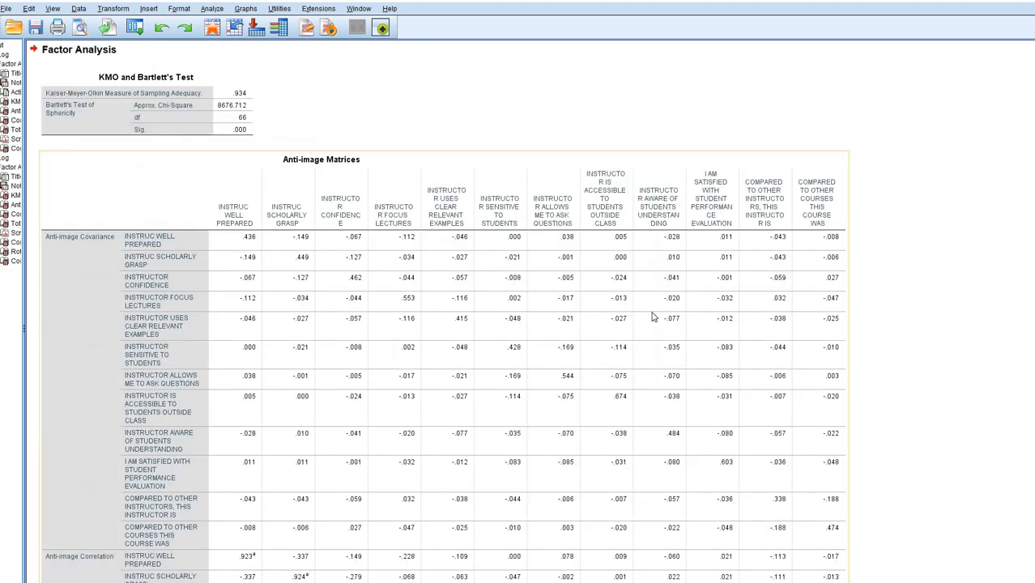
In the new Total Variance Explained table, underline the title and the initial and extraction headings, and mark the extraction values of both components.
{"action": "scroll", "coordinate": [664, 322], "scroll_direction": "down", "scroll_amount": 10}
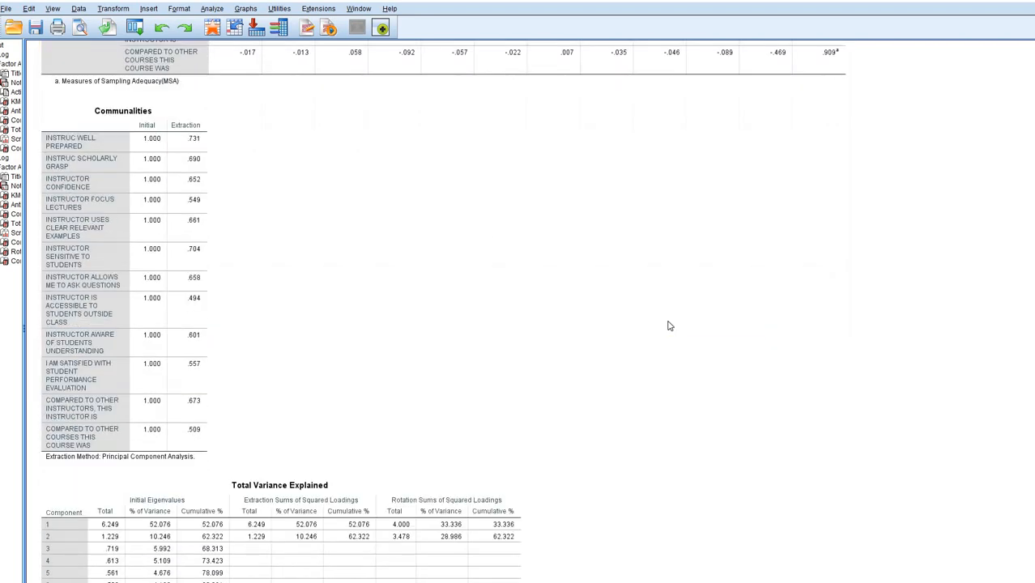
{"action": "scroll", "coordinate": [669, 325], "scroll_direction": "down", "scroll_amount": 5}
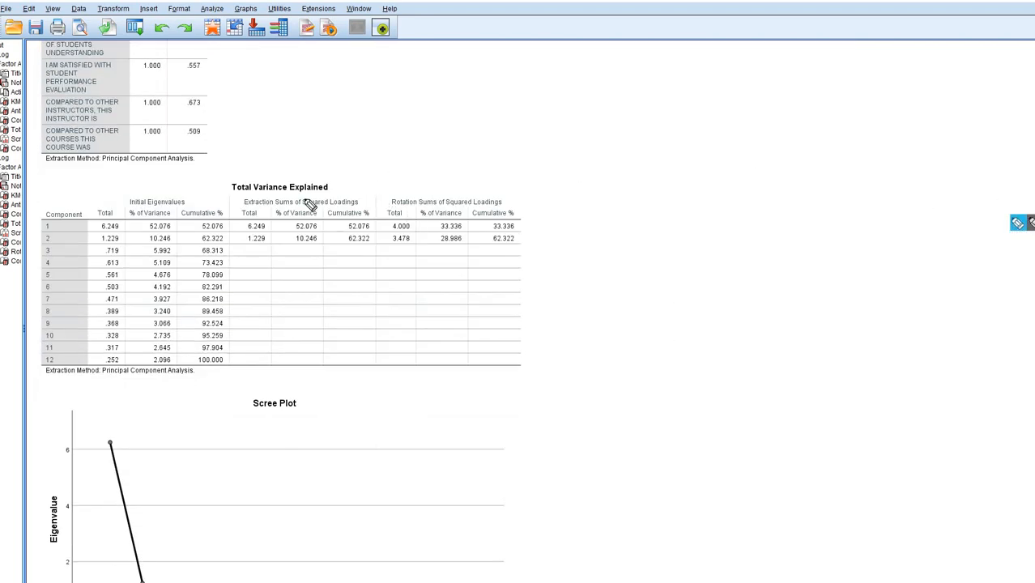
{"action": "left_click_drag", "start_coordinate": [306, 196], "coordinate": [255, 196]}
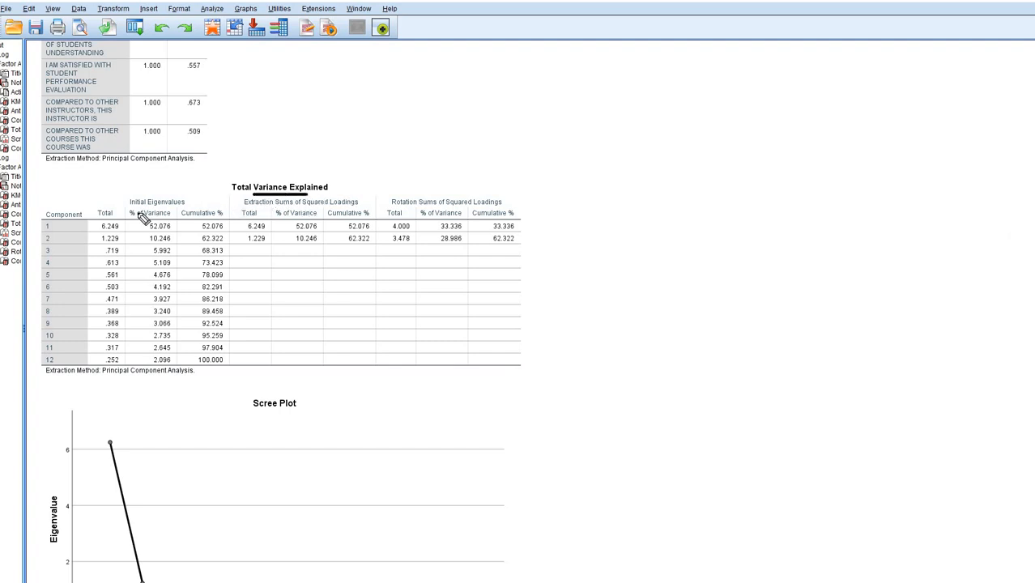
{"action": "left_click_drag", "start_coordinate": [132, 209], "coordinate": [171, 209]}
{"action": "left_click_drag", "start_coordinate": [258, 209], "coordinate": [279, 209]}
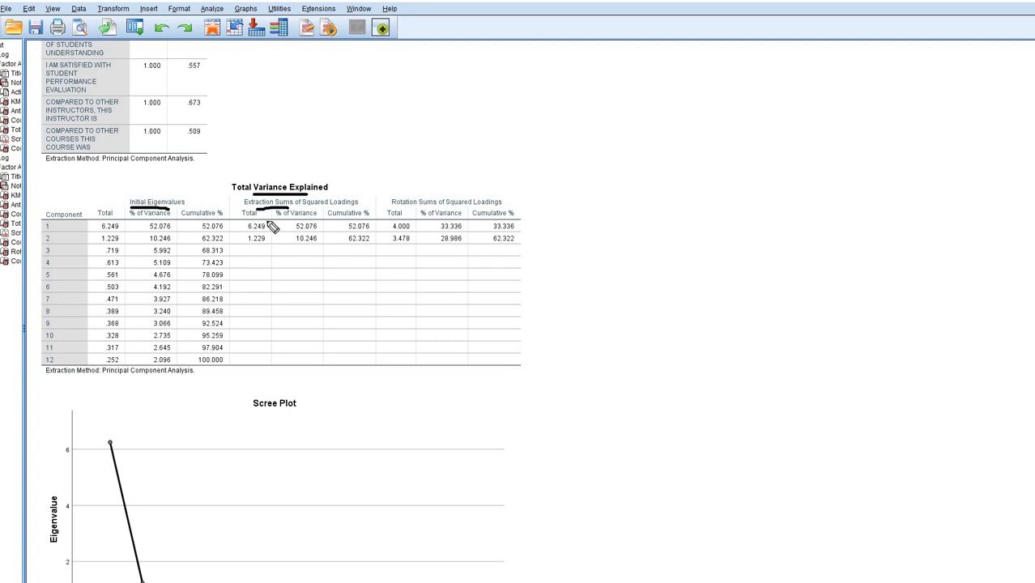
{"action": "mouse_move", "coordinate": [267, 217]}
{"action": "left_mouse_down"}
{"action": "mouse_move", "coordinate": [243, 245]}
{"action": "mouse_move", "coordinate": [272, 230]}
{"action": "mouse_move", "coordinate": [294, 243]}
{"action": "mouse_move", "coordinate": [370, 232]}
{"action": "mouse_move", "coordinate": [364, 242]}
{"action": "left_mouse_up"}
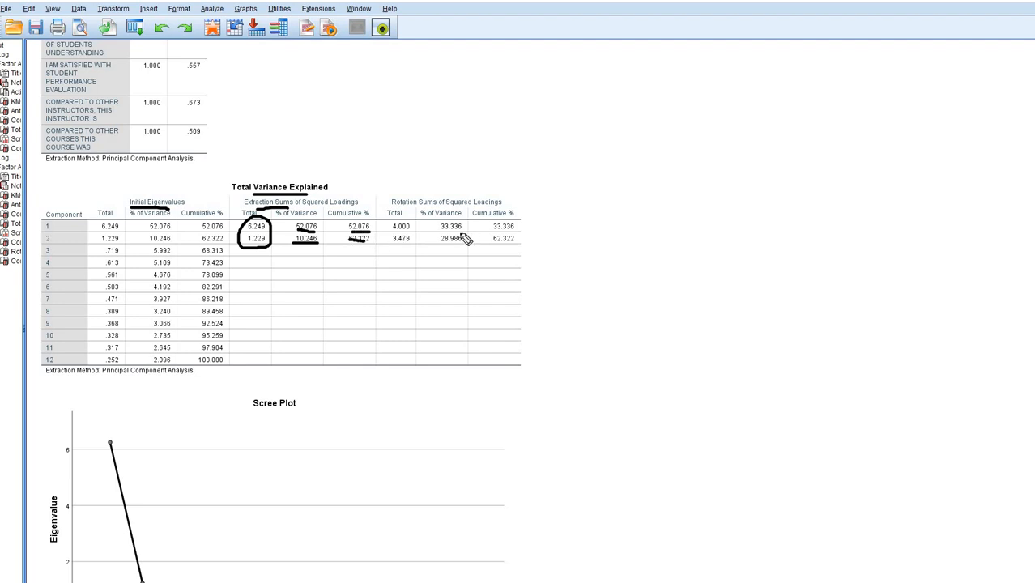
Underline the rotation sums heading and values, box the second component's extraction and rotation cumulative percentages, and clear the marks.
{"action": "left_click_drag", "start_coordinate": [515, 207], "coordinate": [395, 206]}
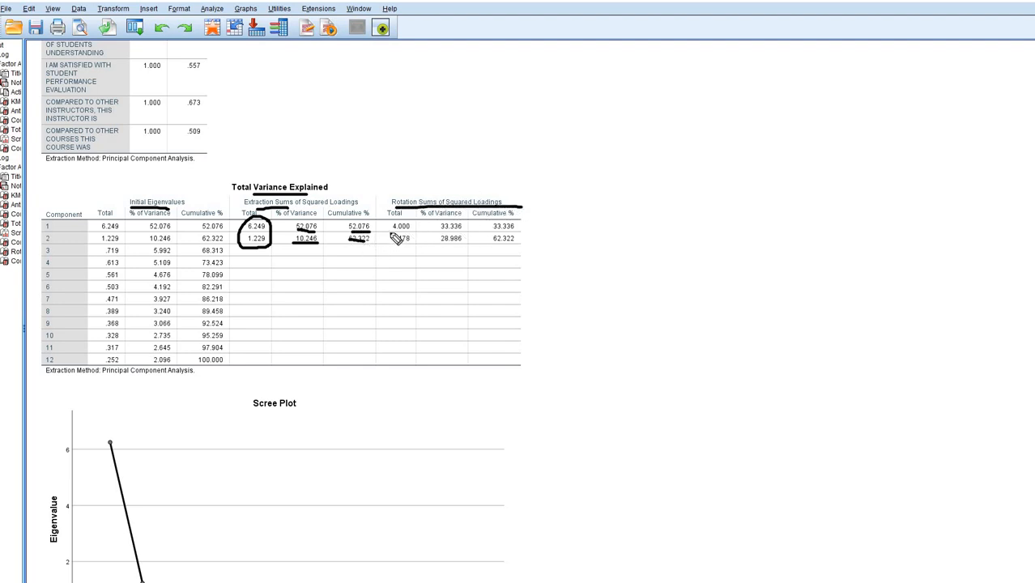
{"action": "mouse_move", "coordinate": [418, 230]}
{"action": "left_mouse_down"}
{"action": "mouse_move", "coordinate": [392, 231]}
{"action": "mouse_move", "coordinate": [408, 245]}
{"action": "mouse_move", "coordinate": [439, 230]}
{"action": "mouse_move", "coordinate": [492, 244]}
{"action": "left_mouse_up"}
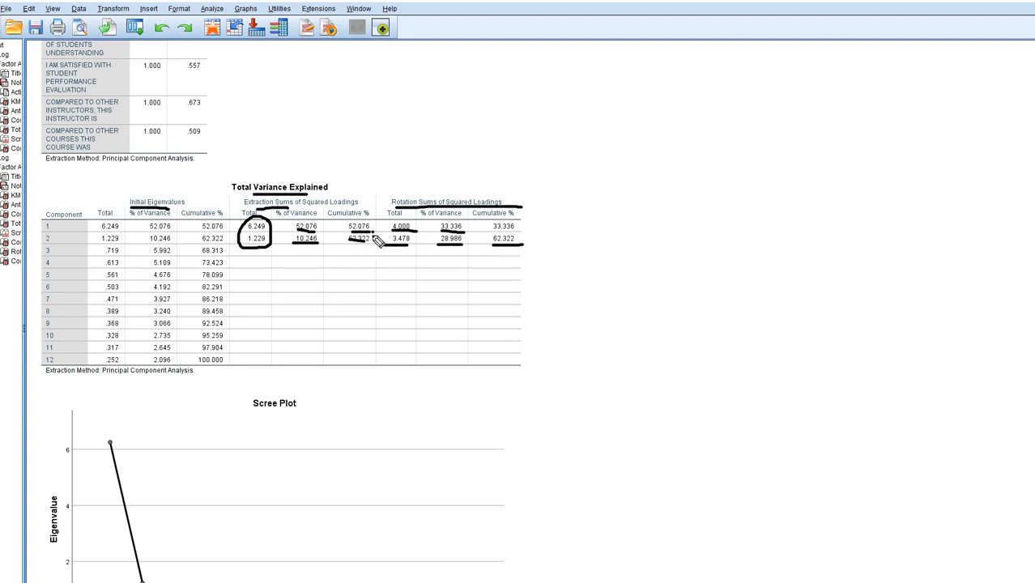
{"action": "mouse_move", "coordinate": [375, 240]}
{"action": "left_mouse_down"}
{"action": "mouse_move", "coordinate": [354, 235]}
{"action": "mouse_move", "coordinate": [350, 246]}
{"action": "mouse_move", "coordinate": [375, 241]}
{"action": "left_mouse_up"}
{"action": "mouse_move", "coordinate": [524, 245]}
{"action": "left_mouse_down"}
{"action": "mouse_move", "coordinate": [506, 233]}
{"action": "mouse_move", "coordinate": [486, 247]}
{"action": "mouse_move", "coordinate": [522, 245]}
{"action": "left_mouse_up"}
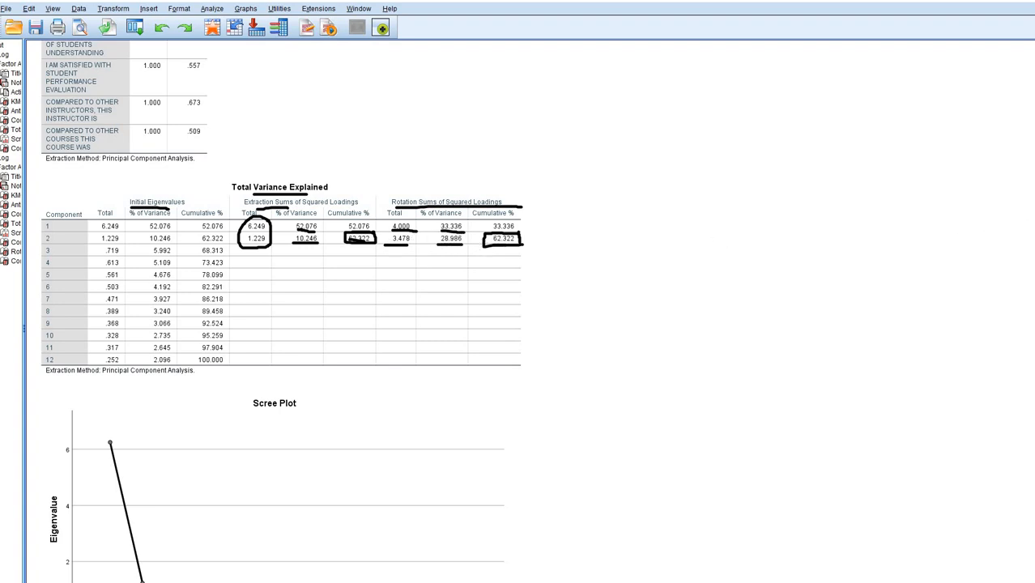
{"action": "key", "text": "Escape"}
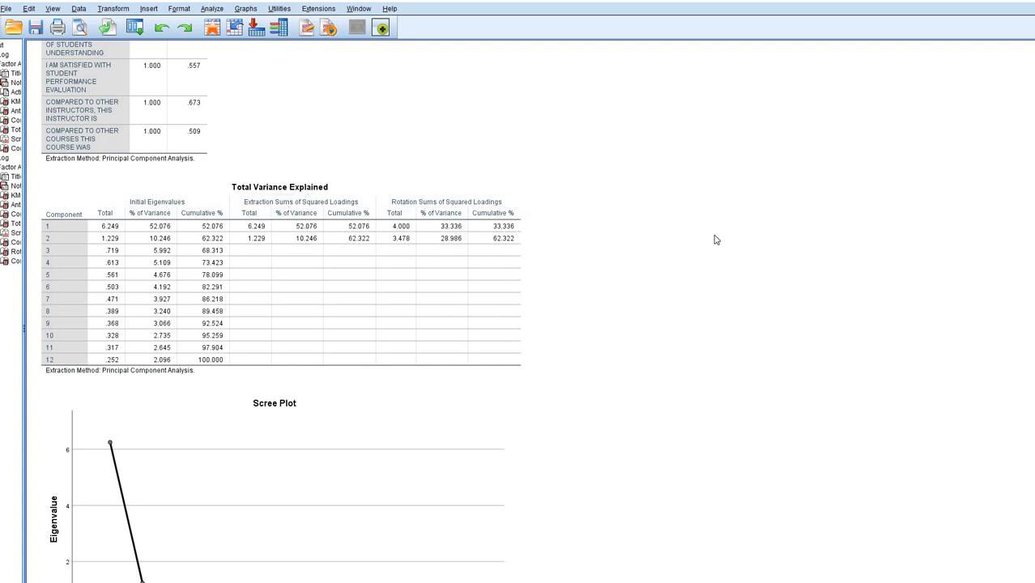
In the Rotated Component Matrix, underline the title, first two items and both component numbers, and write an underlined .40 cutoff beside the table.
{"action": "scroll", "coordinate": [758, 254], "scroll_direction": "down", "scroll_amount": 20}
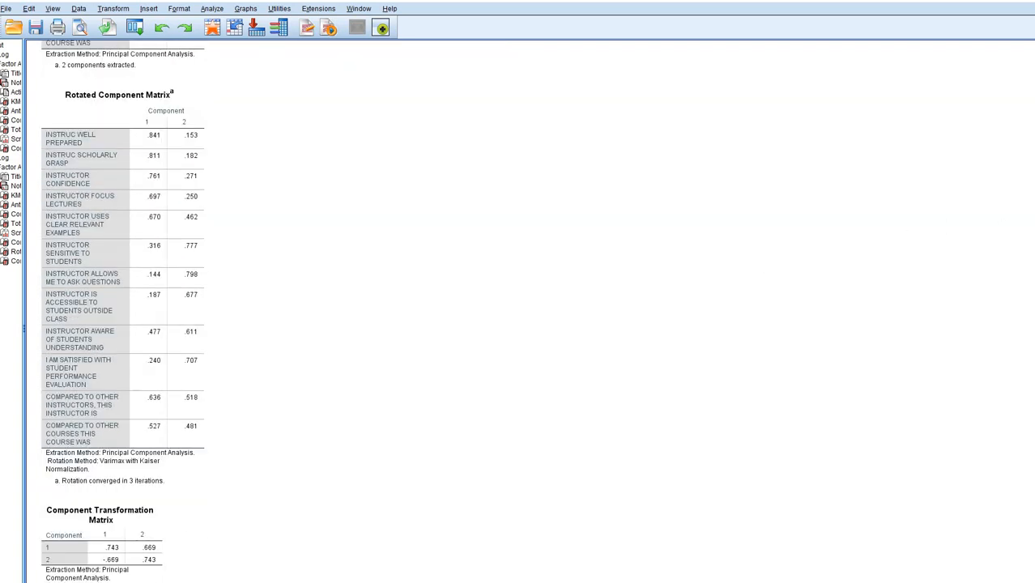
{"action": "left_click_drag", "start_coordinate": [88, 105], "coordinate": [150, 105]}
{"action": "mouse_move", "coordinate": [41, 150]}
{"action": "left_mouse_down"}
{"action": "mouse_move", "coordinate": [78, 150]}
{"action": "mouse_move", "coordinate": [56, 167]}
{"action": "mouse_move", "coordinate": [75, 168]}
{"action": "left_mouse_up"}
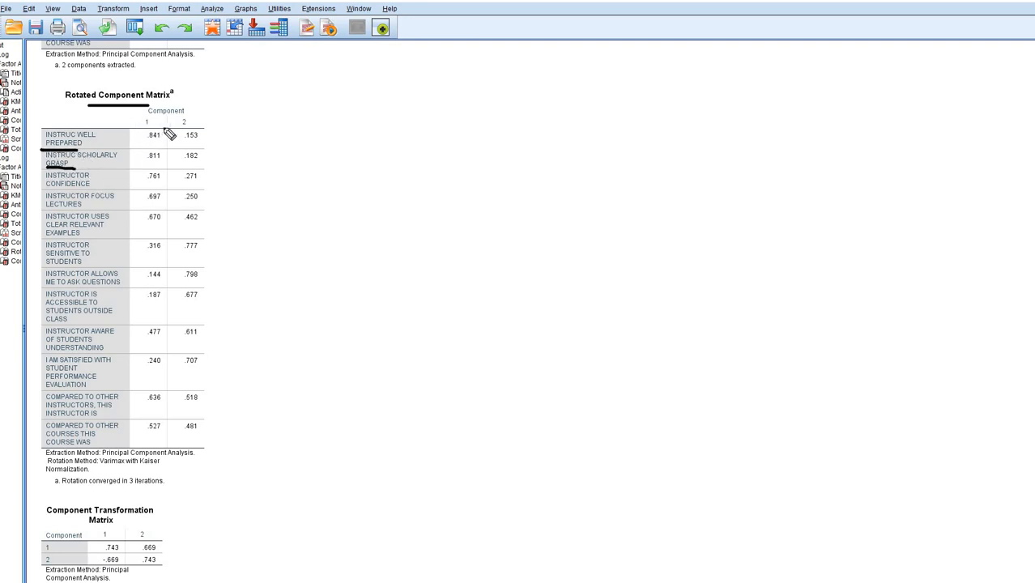
{"action": "left_click_drag", "start_coordinate": [134, 127], "coordinate": [160, 126]}
{"action": "left_click_drag", "start_coordinate": [174, 125], "coordinate": [195, 124]}
{"action": "left_click", "coordinate": [296, 179]}
{"action": "mouse_move", "coordinate": [307, 178]}
{"action": "left_mouse_down"}
{"action": "mouse_move", "coordinate": [316, 170]}
{"action": "mouse_move", "coordinate": [326, 179]}
{"action": "mouse_move", "coordinate": [323, 160]}
{"action": "left_mouse_up"}
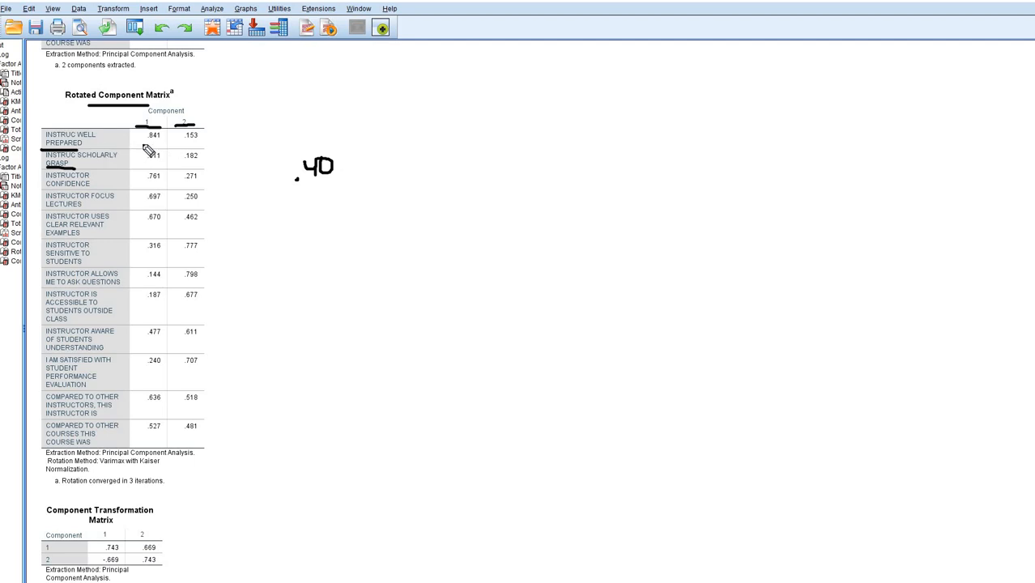
{"action": "left_click_drag", "start_coordinate": [293, 187], "coordinate": [350, 185]}
For the first four items of the Rotated Component Matrix, underline the component 1 loadings and cross out the component 2 loadings.
{"action": "left_click_drag", "start_coordinate": [162, 142], "coordinate": [135, 143]}
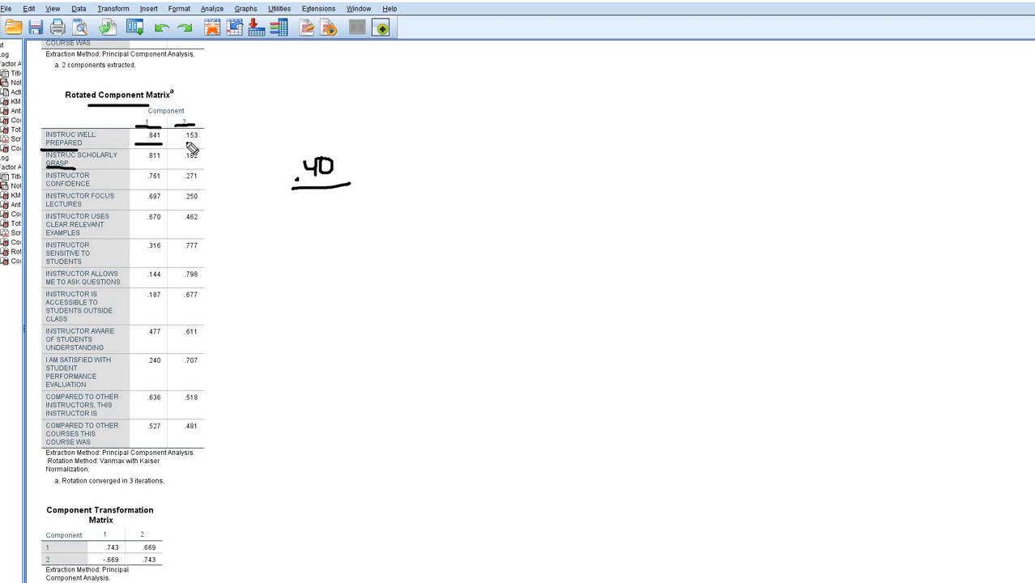
{"action": "mouse_move", "coordinate": [176, 149]}
{"action": "left_mouse_down"}
{"action": "mouse_move", "coordinate": [203, 130]}
{"action": "mouse_move", "coordinate": [178, 135]}
{"action": "left_mouse_up"}
{"action": "left_click_drag", "start_coordinate": [142, 163], "coordinate": [201, 153]}
{"action": "left_click_drag", "start_coordinate": [179, 153], "coordinate": [202, 164]}
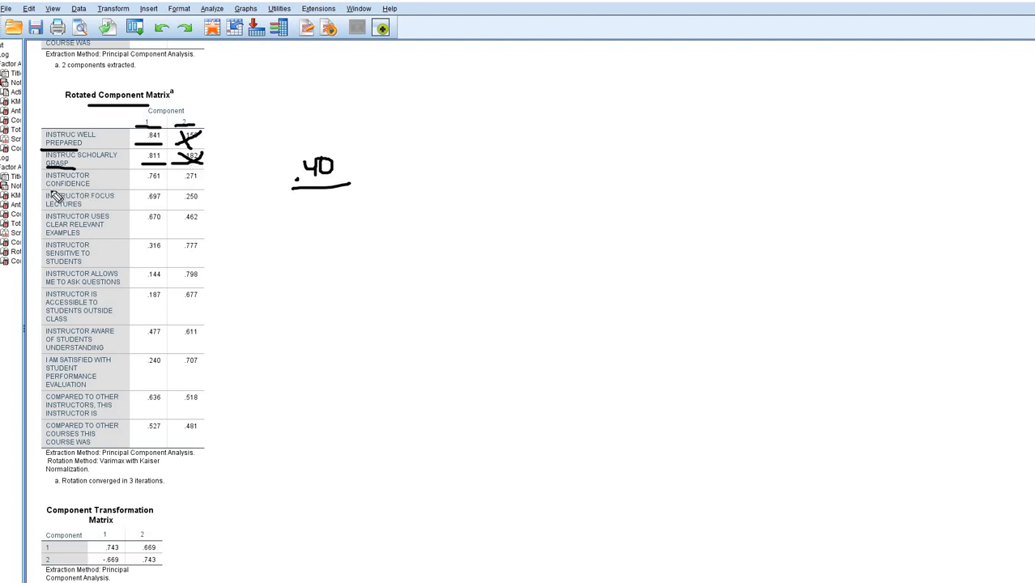
{"action": "mouse_move", "coordinate": [151, 184]}
{"action": "left_mouse_down"}
{"action": "mouse_move", "coordinate": [203, 171]}
{"action": "mouse_move", "coordinate": [213, 188]}
{"action": "left_mouse_up"}
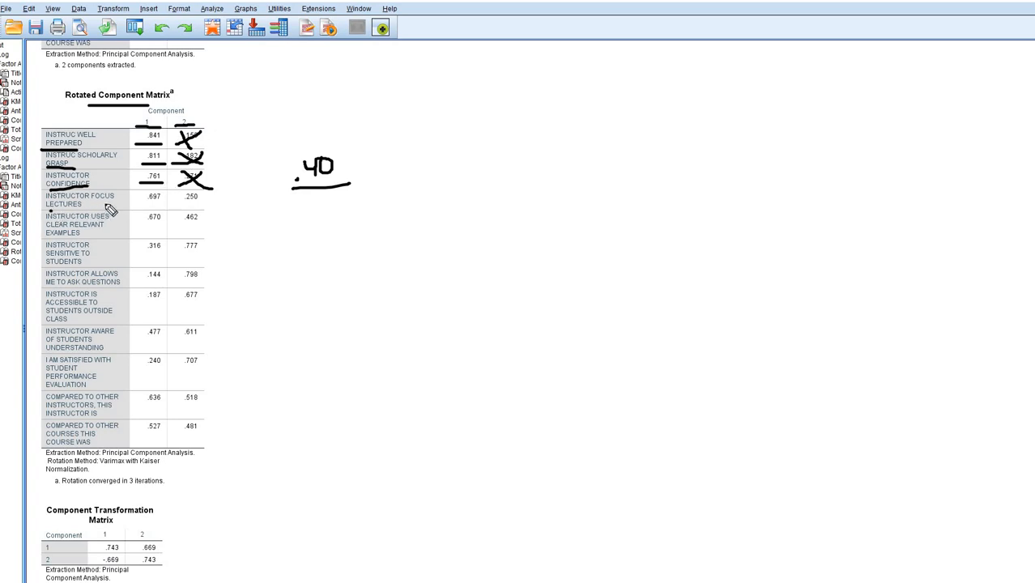
{"action": "left_click_drag", "start_coordinate": [50, 209], "coordinate": [97, 206]}
{"action": "mouse_move", "coordinate": [136, 206]}
{"action": "left_mouse_down"}
{"action": "mouse_move", "coordinate": [204, 216]}
{"action": "mouse_move", "coordinate": [182, 214]}
{"action": "left_mouse_up"}
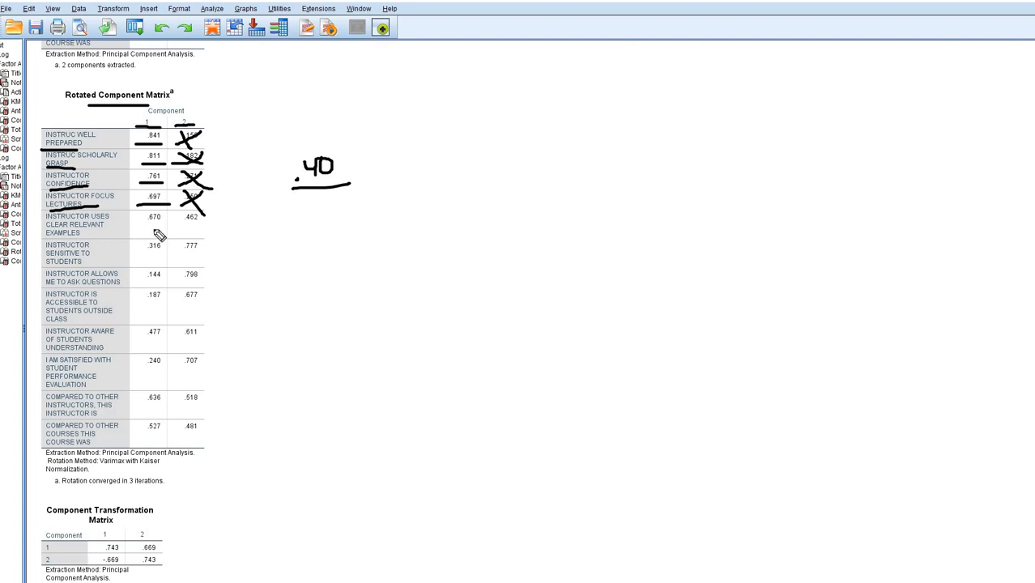
Mark both loadings of the INSTRUCTOR USES CLEAR RELEVANT EXAMPLES item and cross out the item with its loadings.
{"action": "left_click_drag", "start_coordinate": [136, 230], "coordinate": [172, 226]}
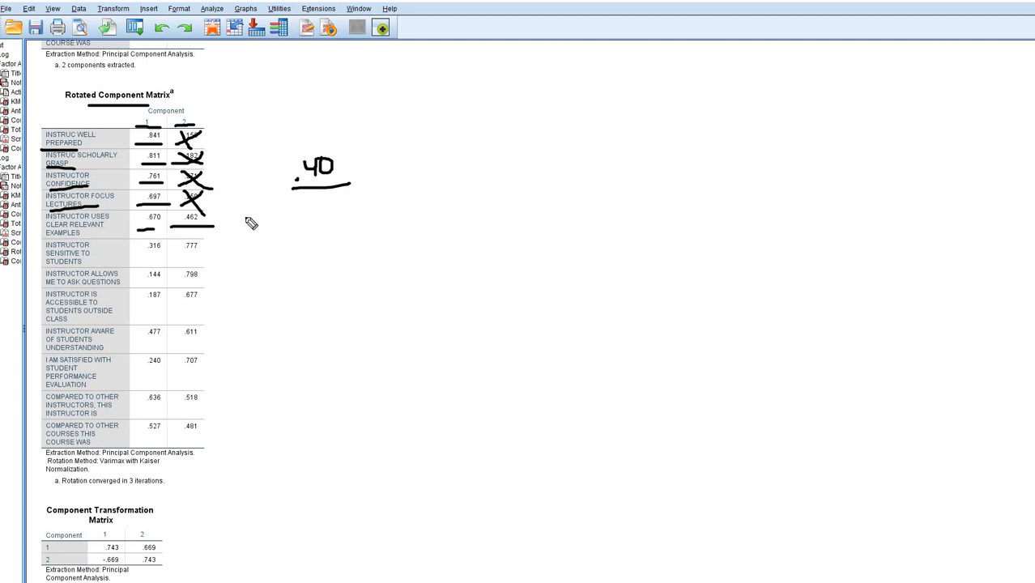
{"action": "left_click_drag", "start_coordinate": [226, 217], "coordinate": [246, 218]}
{"action": "left_click_drag", "start_coordinate": [59, 235], "coordinate": [86, 233]}
{"action": "left_click_drag", "start_coordinate": [181, 225], "coordinate": [157, 224]}
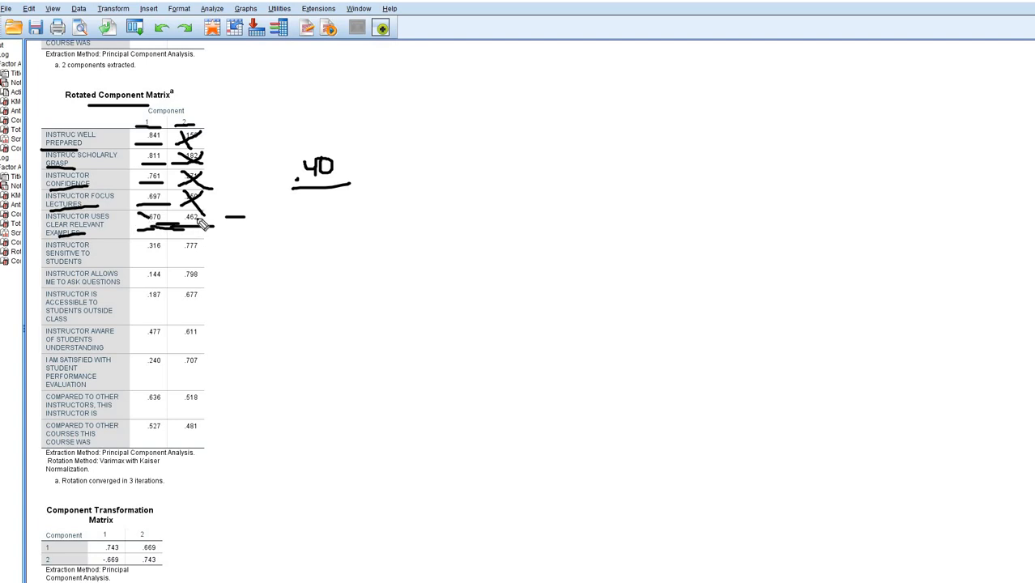
{"action": "mouse_move", "coordinate": [143, 214]}
{"action": "left_mouse_down"}
{"action": "mouse_move", "coordinate": [199, 231]}
{"action": "mouse_move", "coordinate": [150, 235]}
{"action": "left_mouse_up"}
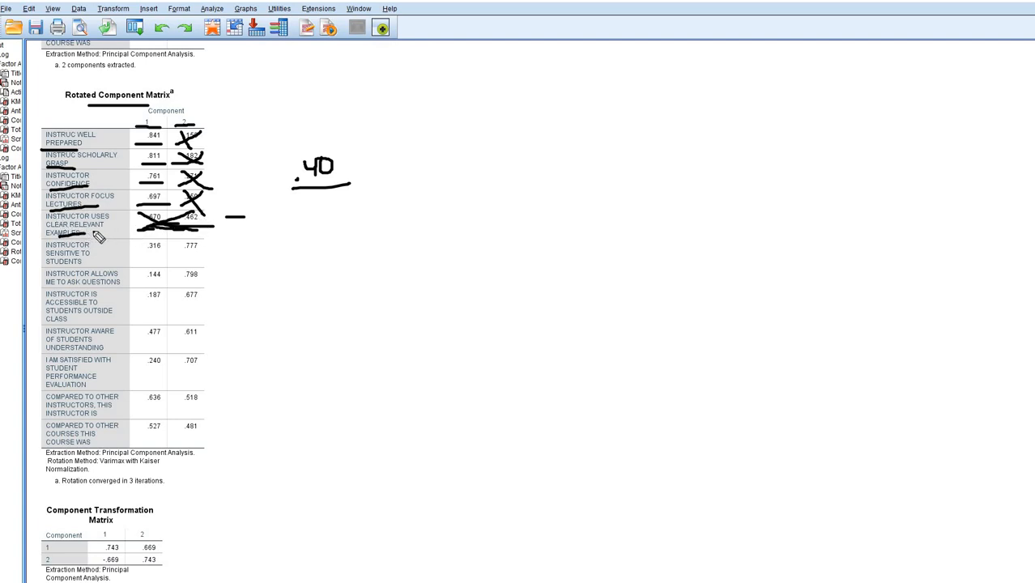
{"action": "mouse_move", "coordinate": [56, 217]}
{"action": "left_mouse_down"}
{"action": "mouse_move", "coordinate": [93, 233]}
{"action": "mouse_move", "coordinate": [97, 217]}
{"action": "left_mouse_up"}
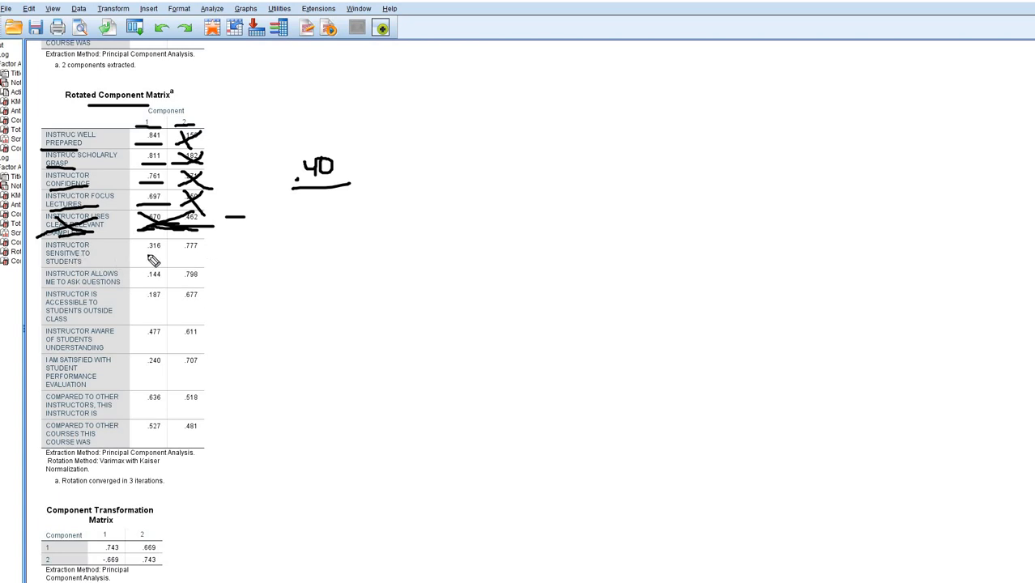
Underline the component 2 loadings and cross out the component 1 loadings from INSTRUCTOR SENSITIVE through I AM SATISFIED, striking out the whole INSTRUCTOR AWARE row.
{"action": "left_click_drag", "start_coordinate": [177, 256], "coordinate": [208, 256]}
{"action": "mouse_move", "coordinate": [136, 243]}
{"action": "left_mouse_down"}
{"action": "mouse_move", "coordinate": [153, 259]}
{"action": "mouse_move", "coordinate": [132, 261]}
{"action": "mouse_move", "coordinate": [232, 285]}
{"action": "left_mouse_up"}
{"action": "mouse_move", "coordinate": [139, 275]}
{"action": "left_mouse_down"}
{"action": "mouse_move", "coordinate": [156, 289]}
{"action": "mouse_move", "coordinate": [141, 287]}
{"action": "mouse_move", "coordinate": [209, 307]}
{"action": "mouse_move", "coordinate": [139, 311]}
{"action": "left_mouse_up"}
{"action": "left_click_drag", "start_coordinate": [144, 293], "coordinate": [156, 308]}
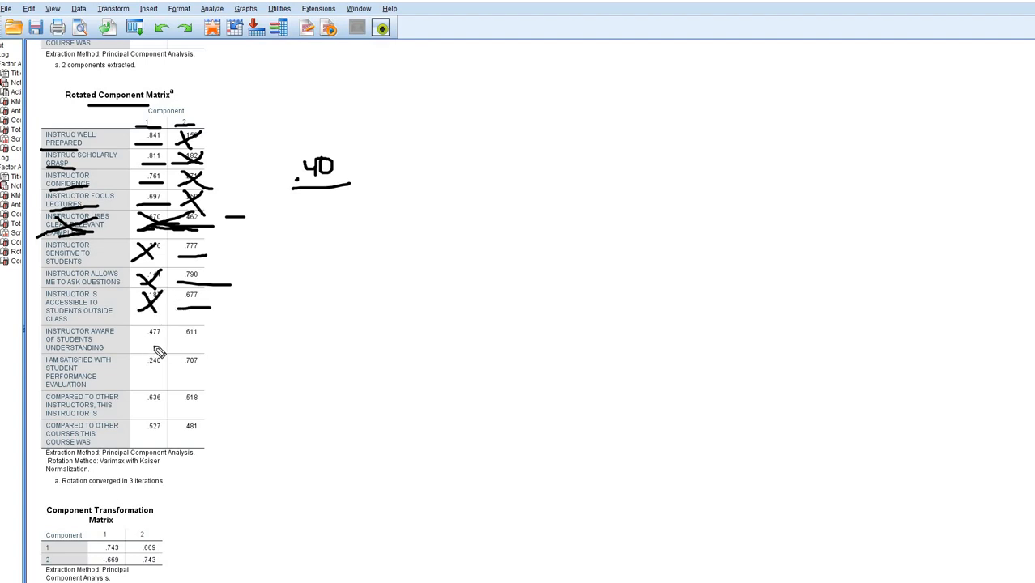
{"action": "left_click_drag", "start_coordinate": [146, 345], "coordinate": [201, 345]}
{"action": "mouse_move", "coordinate": [58, 338]}
{"action": "left_mouse_down"}
{"action": "mouse_move", "coordinate": [219, 339]}
{"action": "mouse_move", "coordinate": [64, 346]}
{"action": "left_mouse_up"}
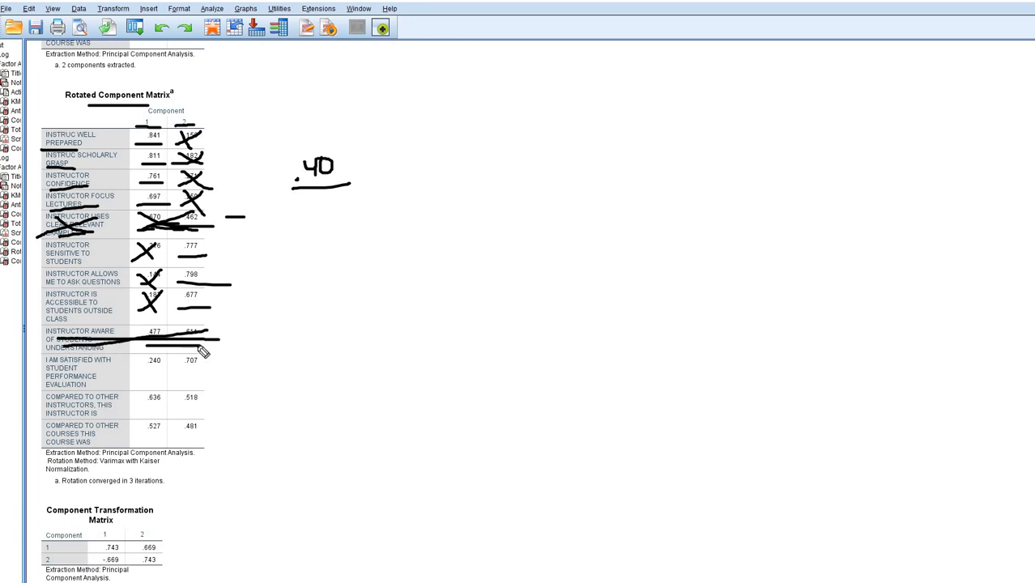
{"action": "left_click_drag", "start_coordinate": [178, 372], "coordinate": [228, 372]}
{"action": "mouse_move", "coordinate": [143, 357]}
{"action": "left_mouse_down"}
{"action": "mouse_move", "coordinate": [158, 374]}
{"action": "mouse_move", "coordinate": [140, 379]}
{"action": "left_mouse_up"}
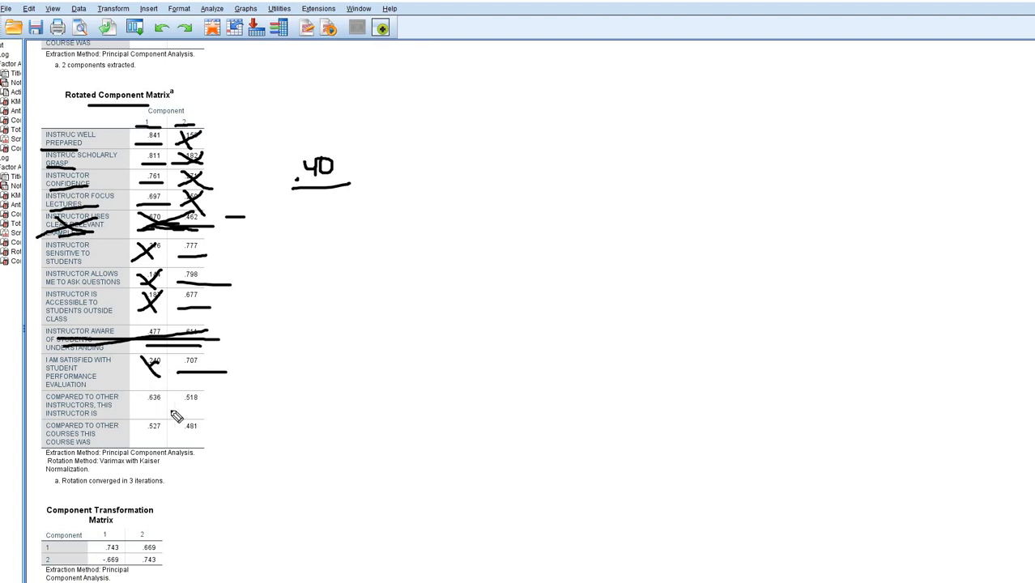
Underline the names and both loadings of the last two items, the COMPARED TO OTHER INSTRUCTORS and COMPARED TO OTHER COURSES rows.
{"action": "left_click_drag", "start_coordinate": [195, 411], "coordinate": [142, 408]}
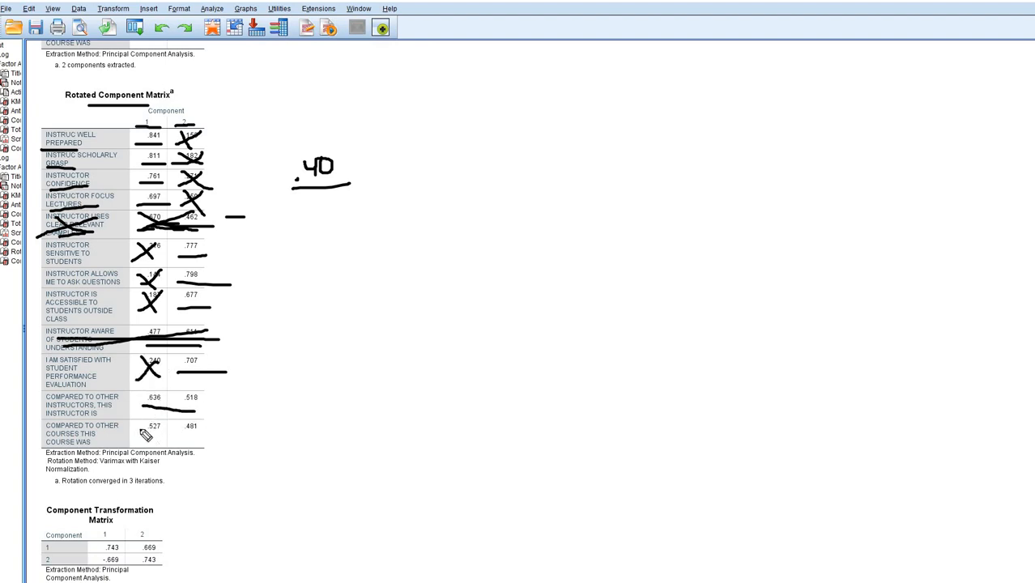
{"action": "left_click_drag", "start_coordinate": [207, 436], "coordinate": [153, 436]}
{"action": "left_click_drag", "start_coordinate": [68, 409], "coordinate": [123, 410]}
{"action": "left_click_drag", "start_coordinate": [73, 435], "coordinate": [118, 433]}
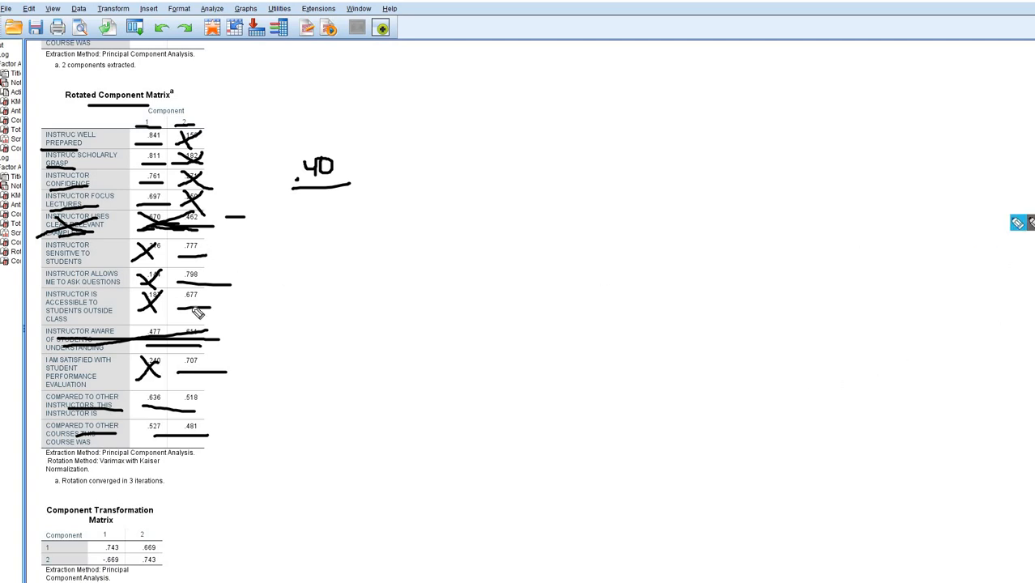
Strike through the rows of the four items loading on both components, and clear all marks from the table.
{"action": "left_click_drag", "start_coordinate": [64, 403], "coordinate": [225, 403]}
{"action": "left_click_drag", "start_coordinate": [80, 434], "coordinate": [230, 435]}
{"action": "left_click_drag", "start_coordinate": [82, 340], "coordinate": [219, 334]}
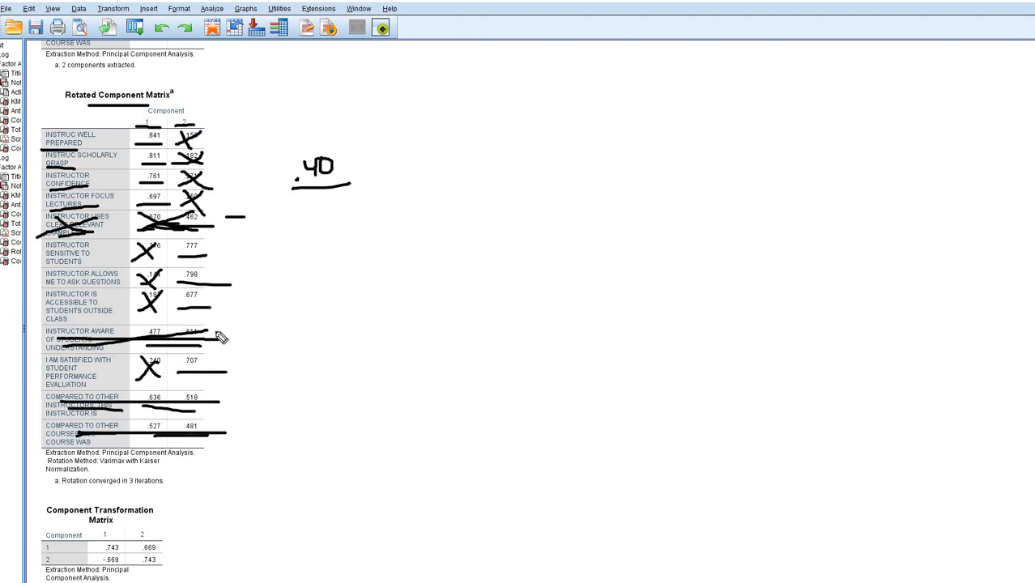
{"action": "left_click_drag", "start_coordinate": [186, 226], "coordinate": [215, 222]}
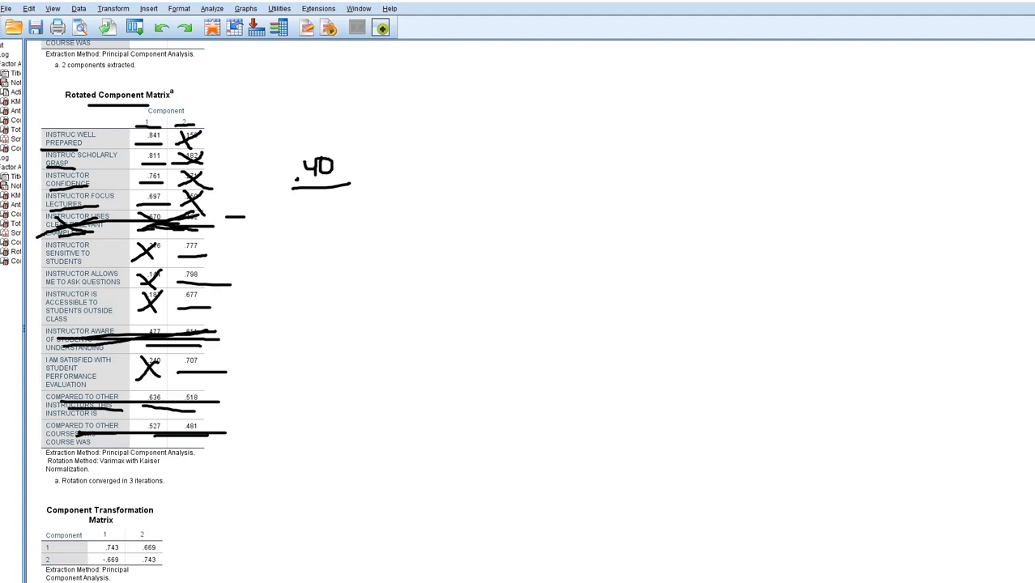
{"action": "left_click", "coordinate": [1022, 227]}
{"action": "left_click", "coordinate": [46, 550]}
{"action": "key", "text": "Escape"}
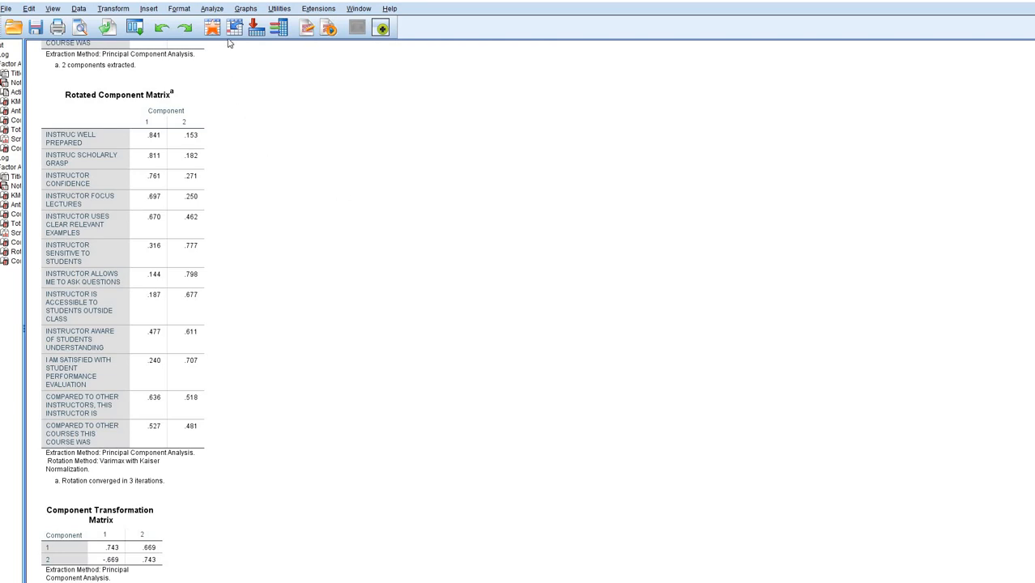
Set the factor analysis to save the factor scores as variables with the Regression method, and run it.
{"action": "left_click", "coordinate": [213, 9]}
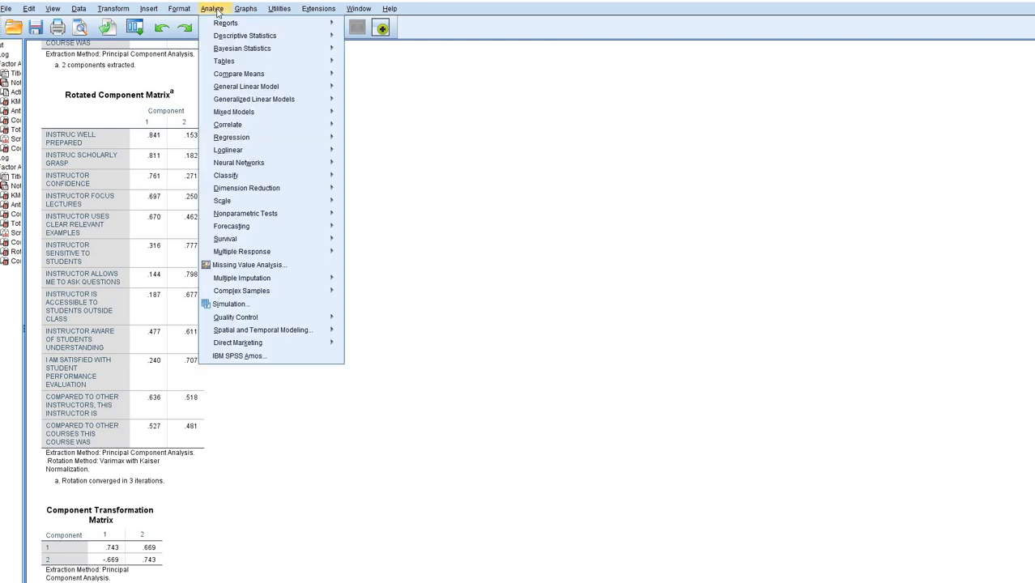
{"action": "mouse_move", "coordinate": [295, 189]}
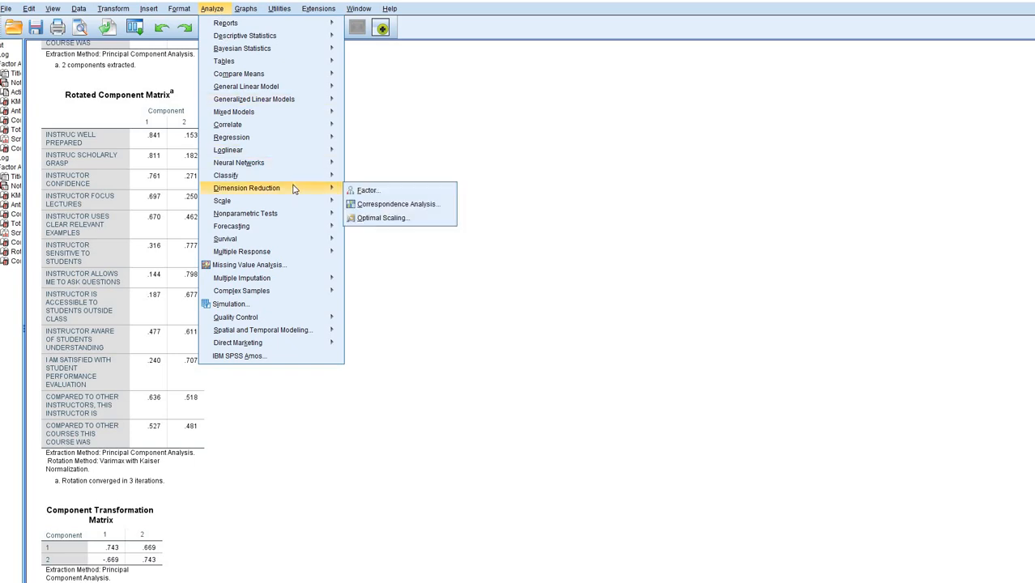
{"action": "left_click", "coordinate": [367, 191]}
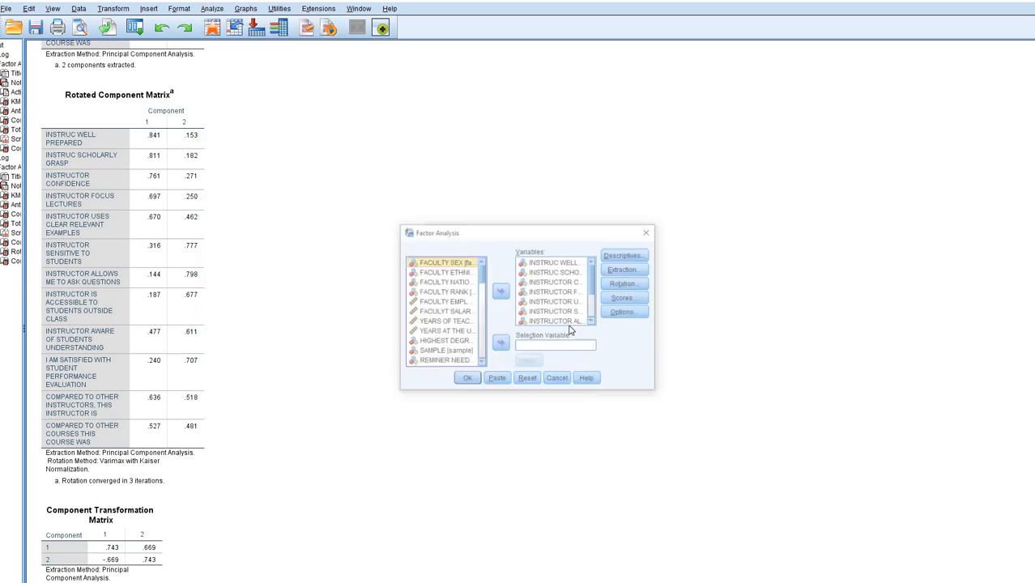
{"action": "left_click", "coordinate": [625, 297]}
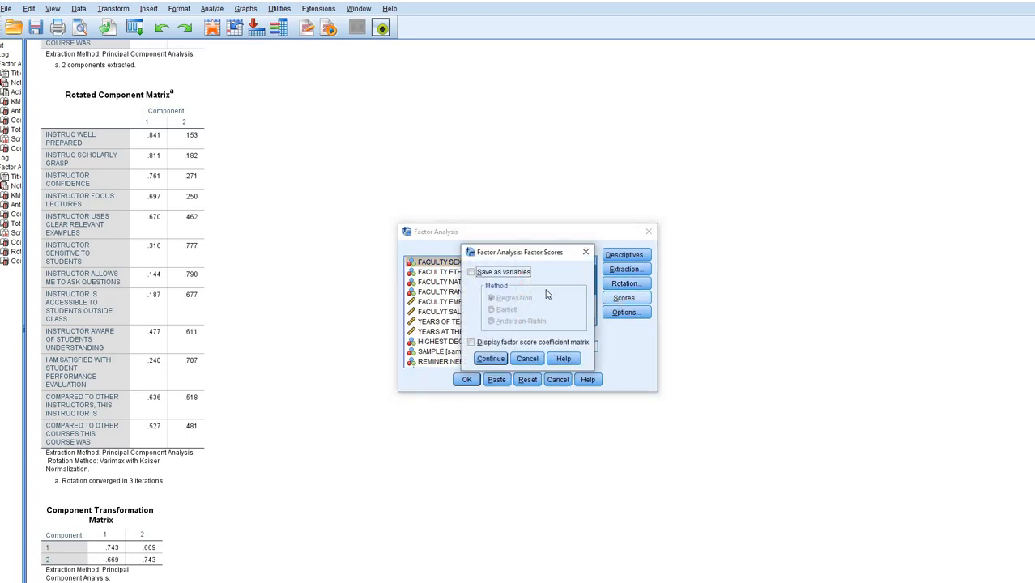
{"action": "left_click", "coordinate": [483, 275]}
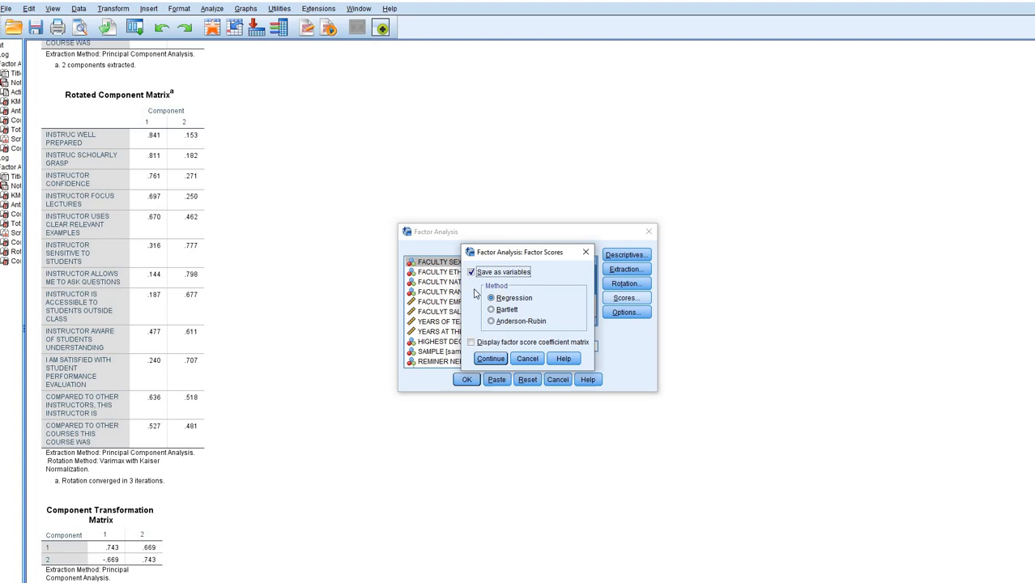
{"action": "left_click", "coordinate": [491, 362]}
{"action": "left_click", "coordinate": [467, 379]}
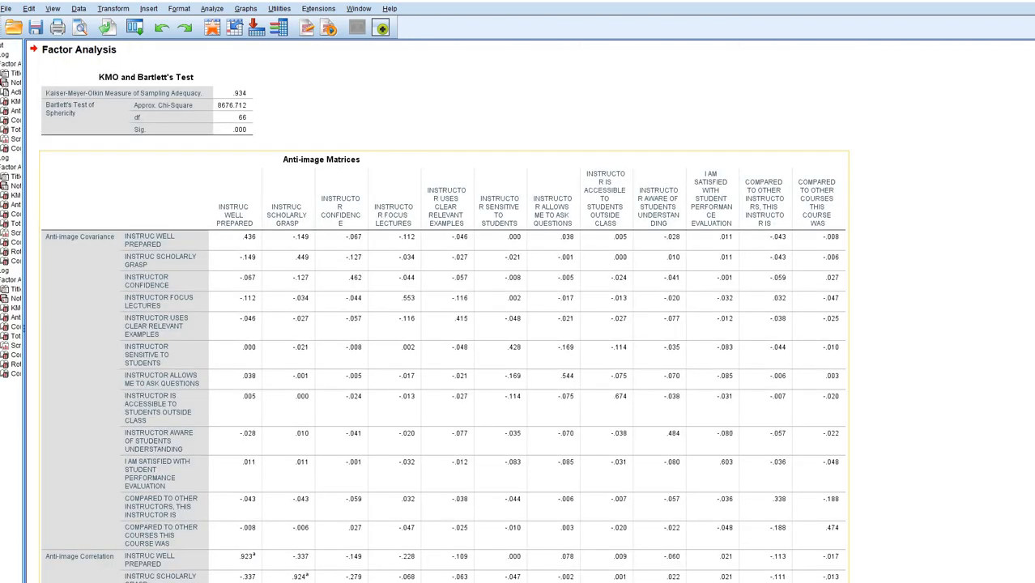
Switch to the data file, locate the two saved factor score columns at its end, and open the first one's variable definition.
{"action": "mouse_move", "coordinate": [414, 582]}
{"action": "left_click", "coordinate": [358, 568]}
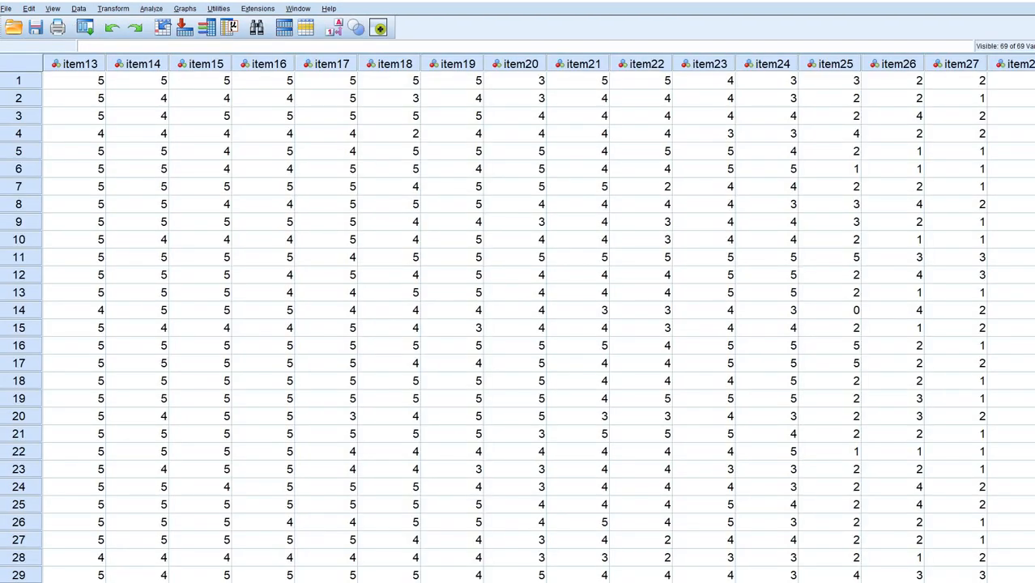
{"action": "left_click_drag", "start_coordinate": [251, 582], "coordinate": [769, 582]}
{"action": "left_click", "coordinate": [690, 71]}
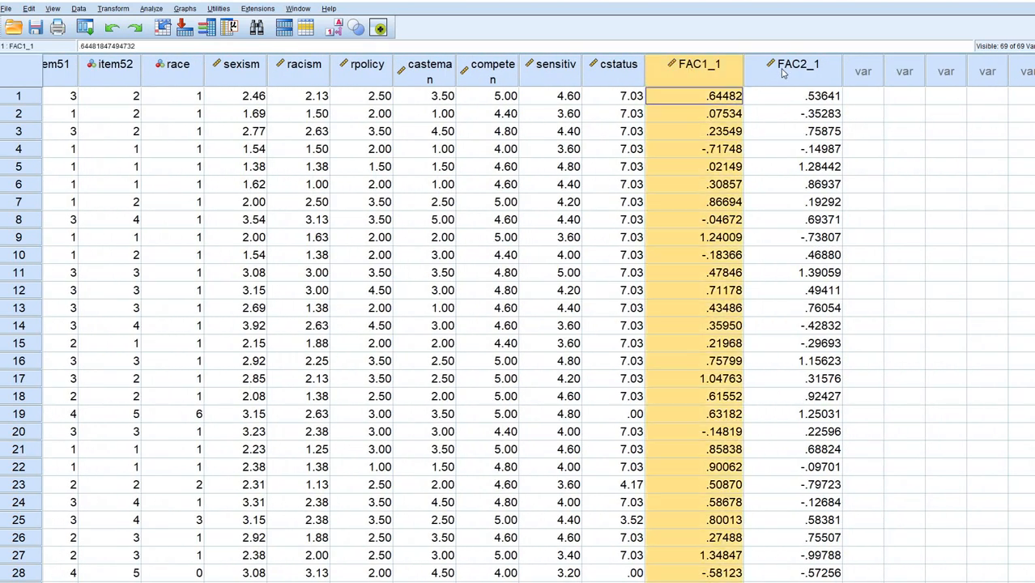
{"action": "left_click", "coordinate": [780, 76]}
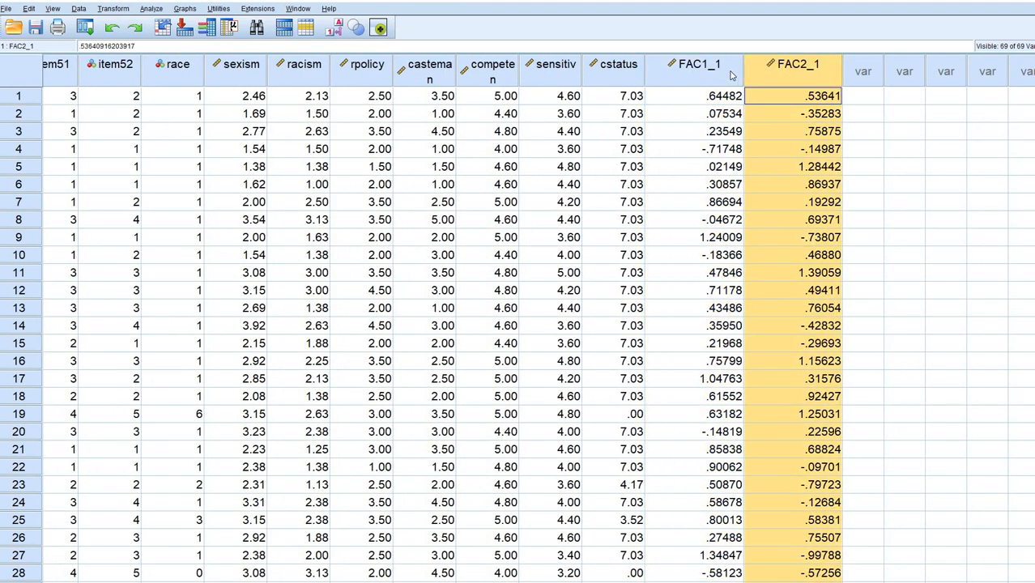
{"action": "double_click", "coordinate": [711, 75]}
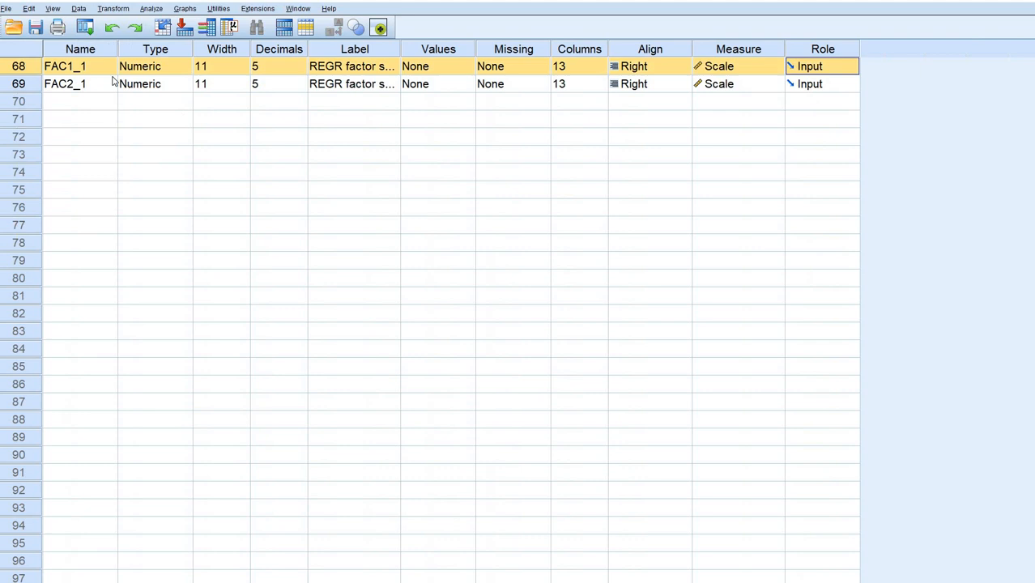
Rename the first factor score variable as p.instr.eff and the second as p.student.centeredness.
{"action": "left_click", "coordinate": [71, 67]}
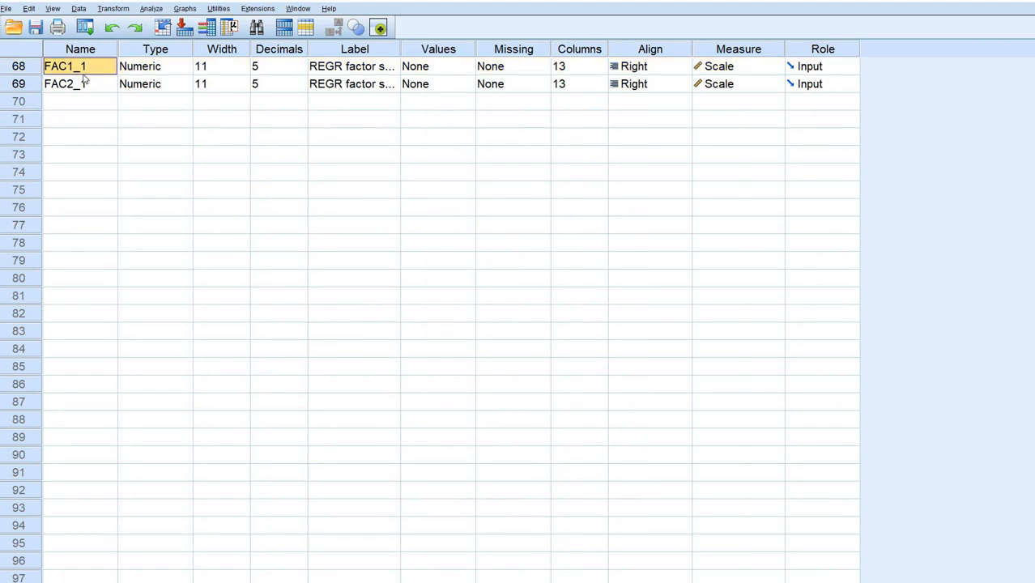
{"action": "type", "text": "p.instr.eff"}
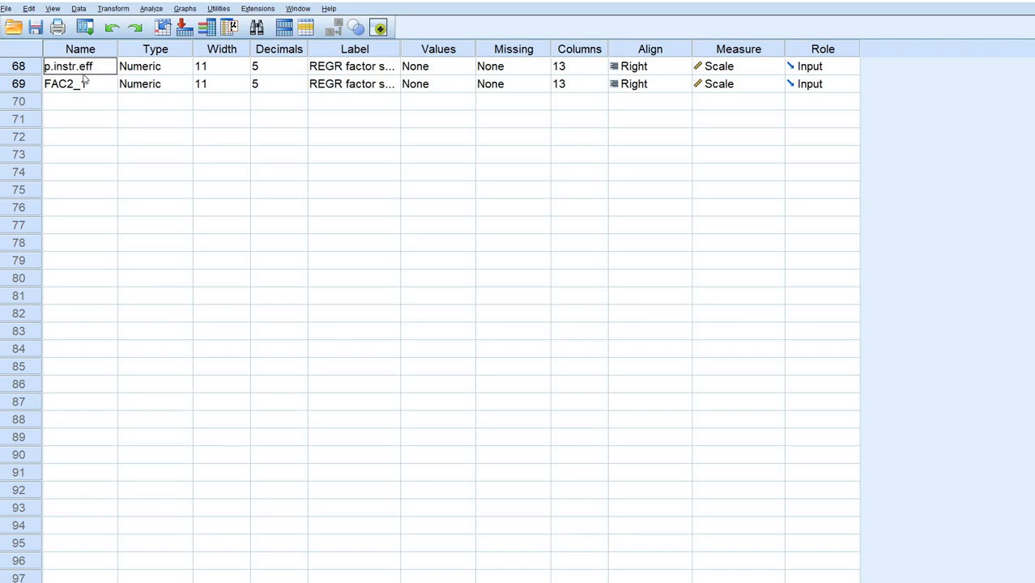
{"action": "key", "text": "Return"}
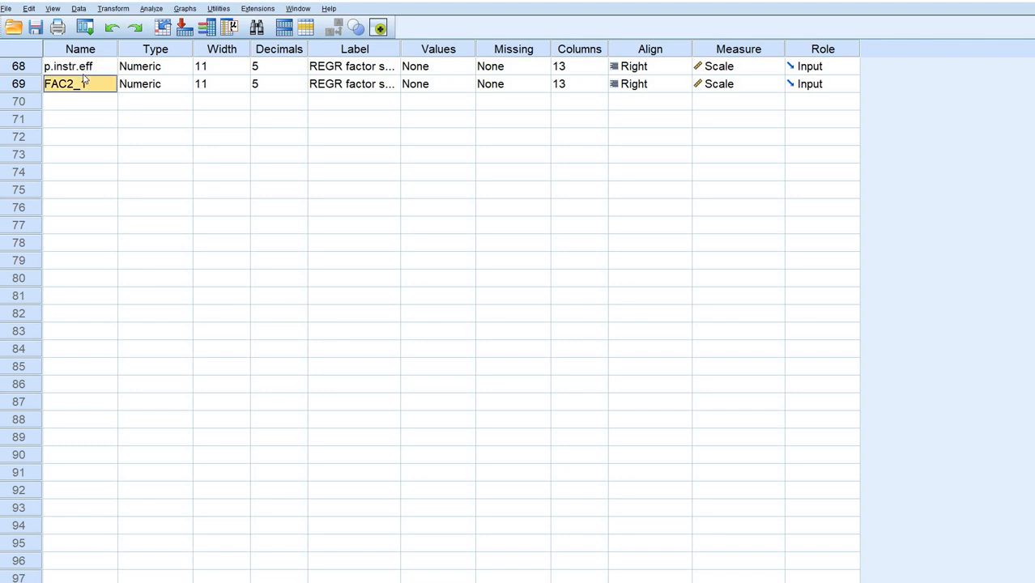
{"action": "type", "text": "p.st"}
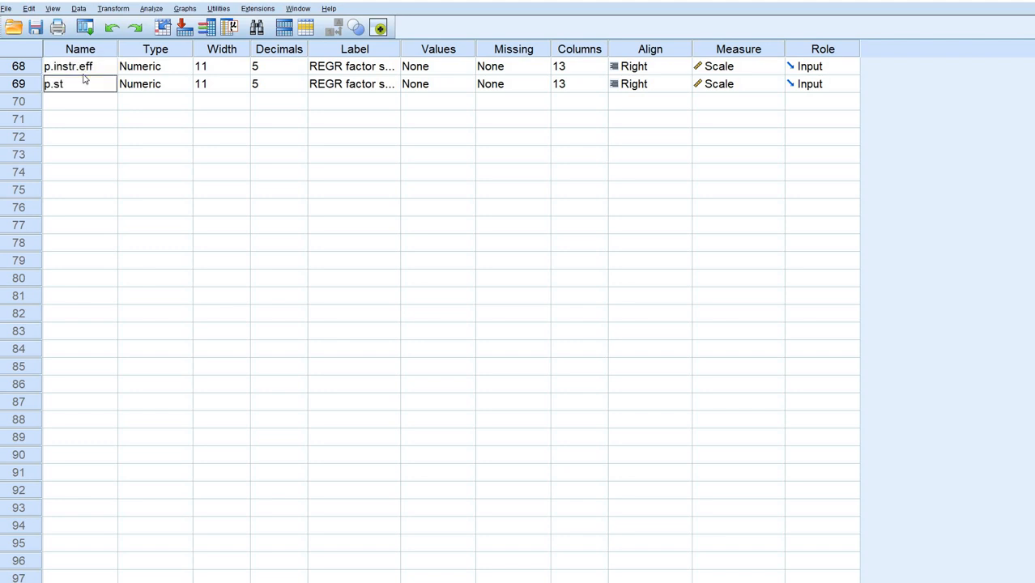
{"action": "type", "text": "udent.centeredness"}
{"action": "key", "text": "Return"}
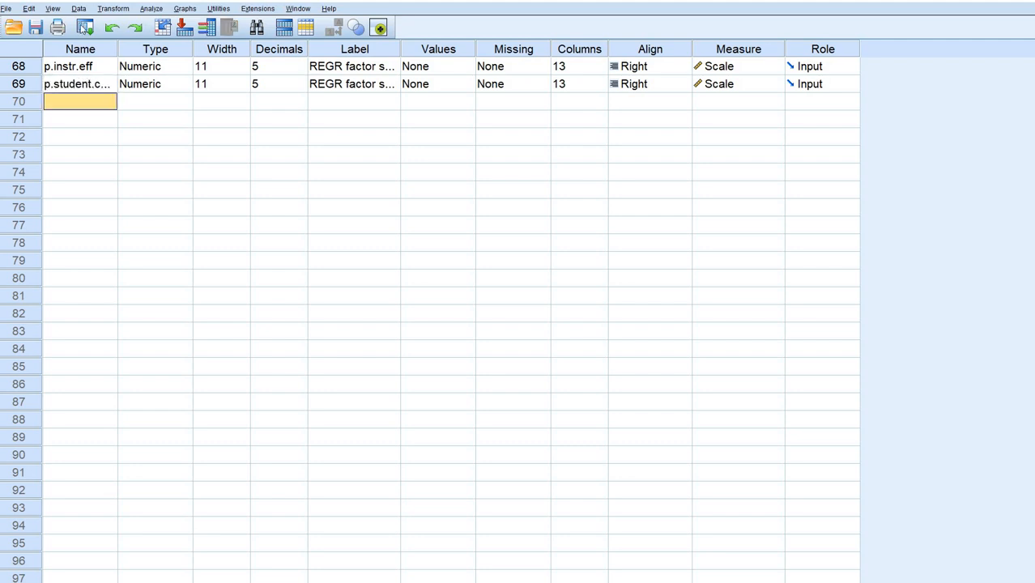
Delete the labels of the two renamed factor score variables.
{"action": "left_click", "coordinate": [377, 70]}
{"action": "scroll", "coordinate": [378, 81], "scroll_direction": "up", "scroll_amount": 1}
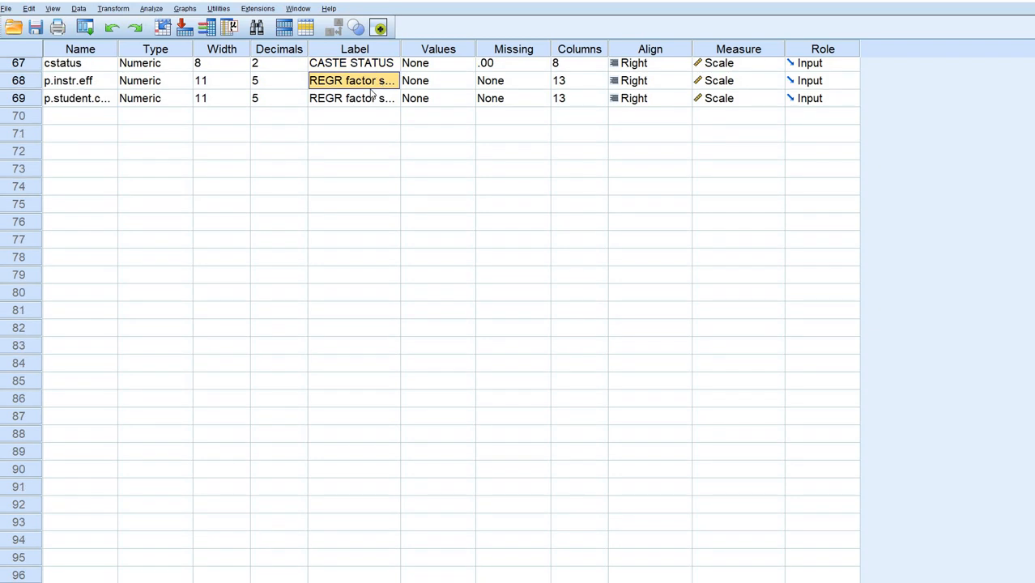
{"action": "left_click", "coordinate": [370, 97], "text": "shift"}
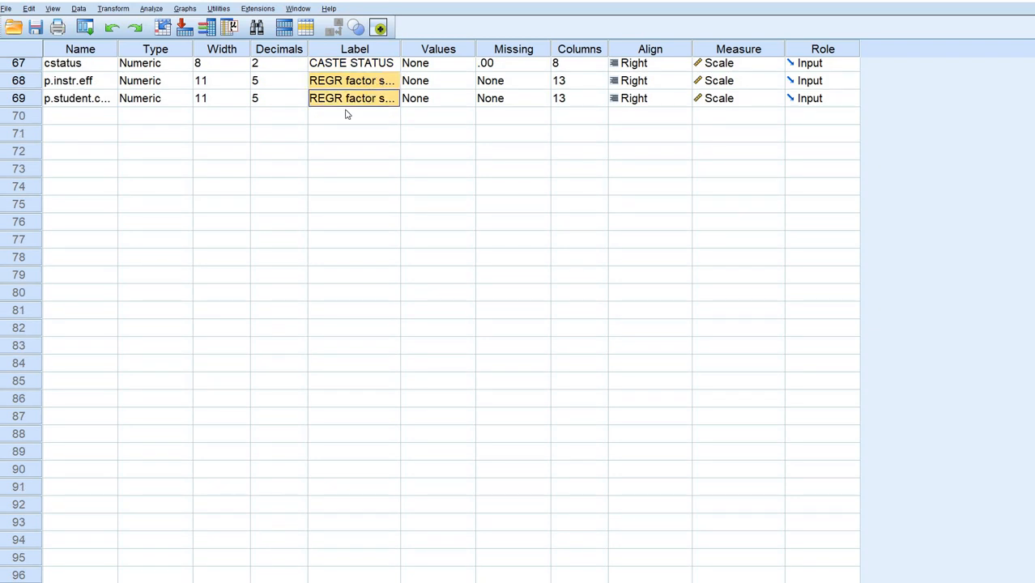
{"action": "key", "text": "Delete"}
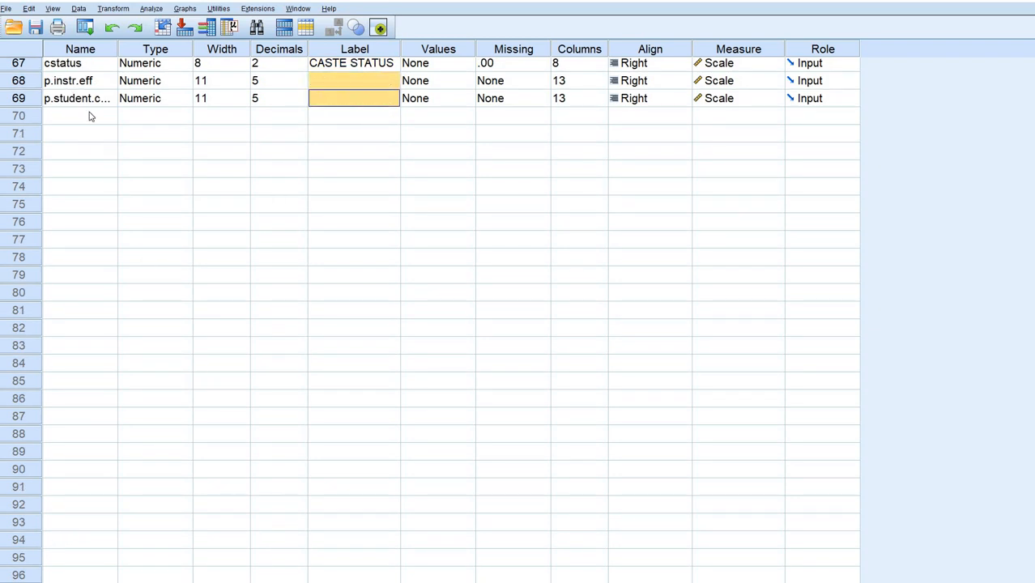
{"action": "scroll", "coordinate": [320, 240], "scroll_direction": "up", "scroll_amount": 20}
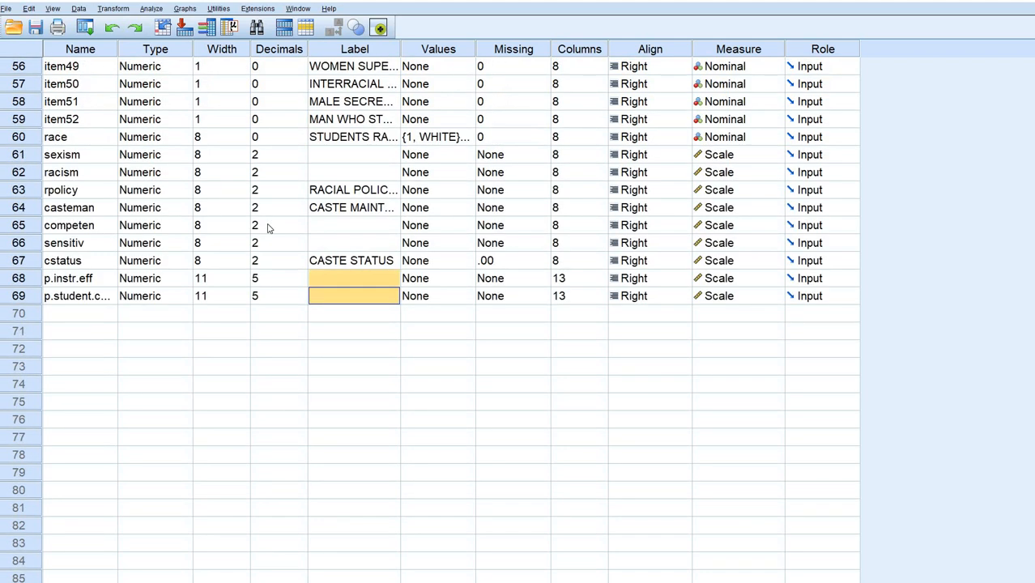
Start a linear regression with gpa, the students' grade point average, as the dependent variable.
{"action": "scroll", "coordinate": [239, 230], "scroll_direction": "up", "scroll_amount": 1}
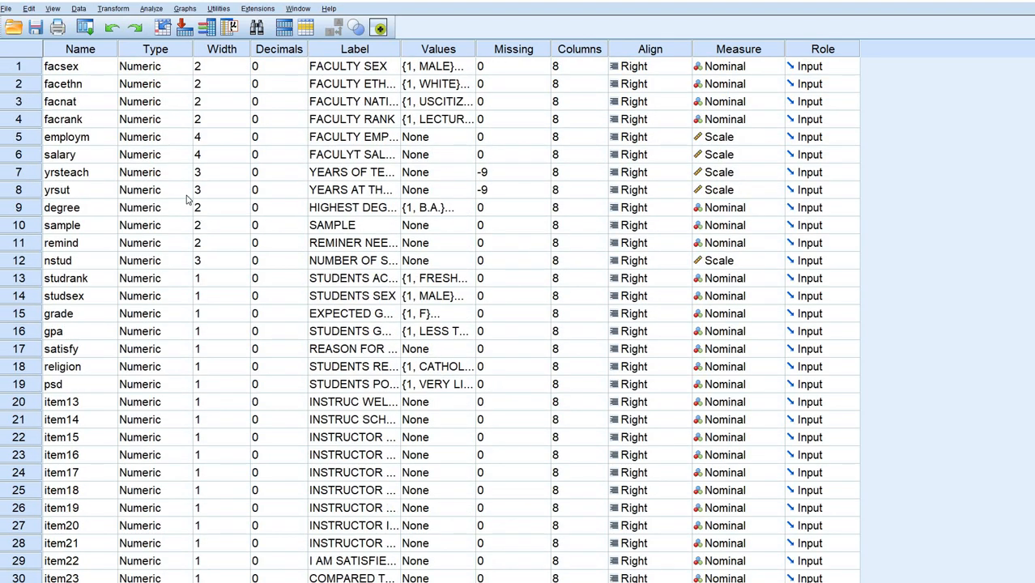
{"action": "left_click", "coordinate": [77, 332]}
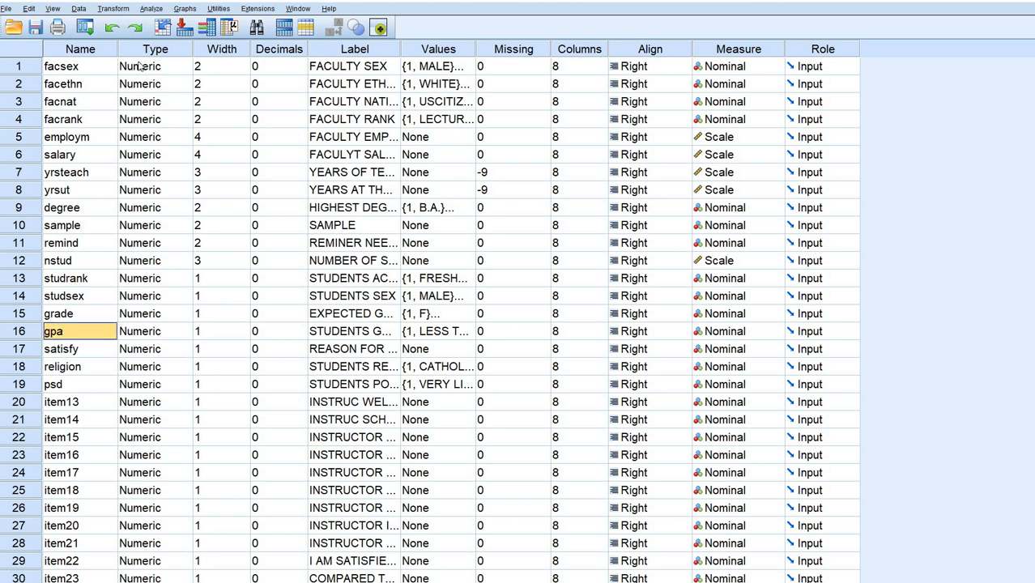
{"action": "left_click", "coordinate": [151, 9]}
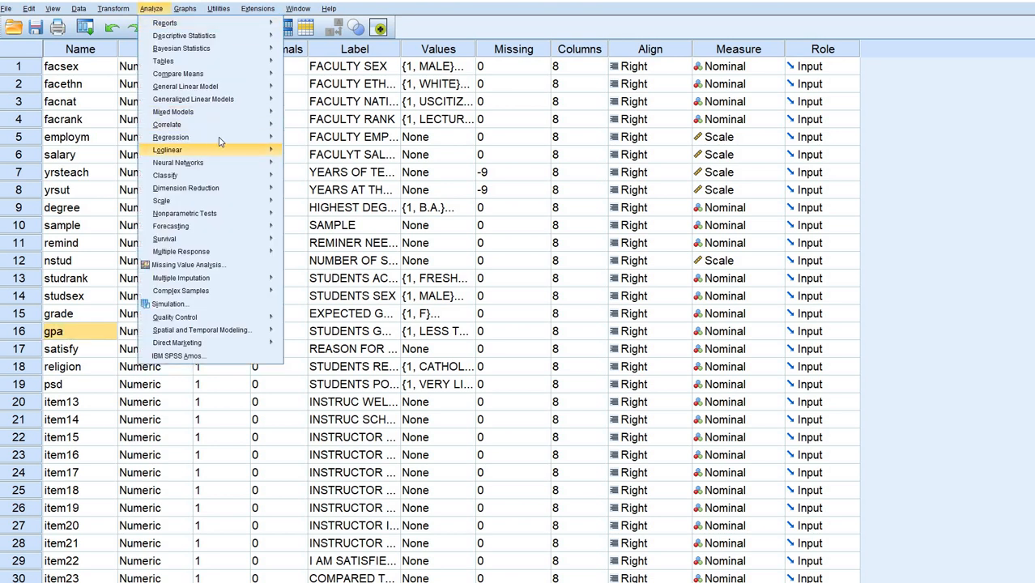
{"action": "mouse_move", "coordinate": [231, 138]}
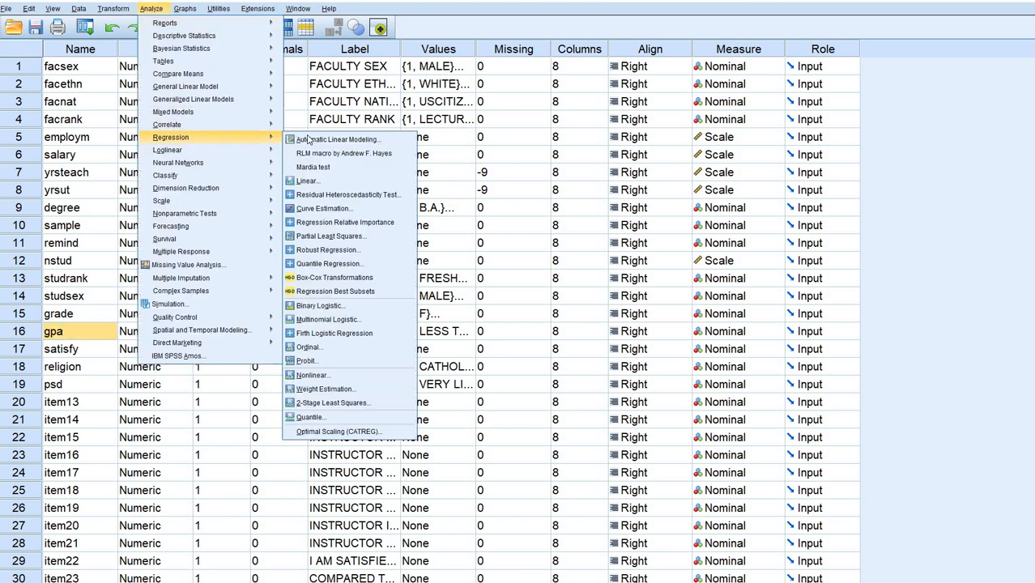
{"action": "left_click", "coordinate": [352, 181]}
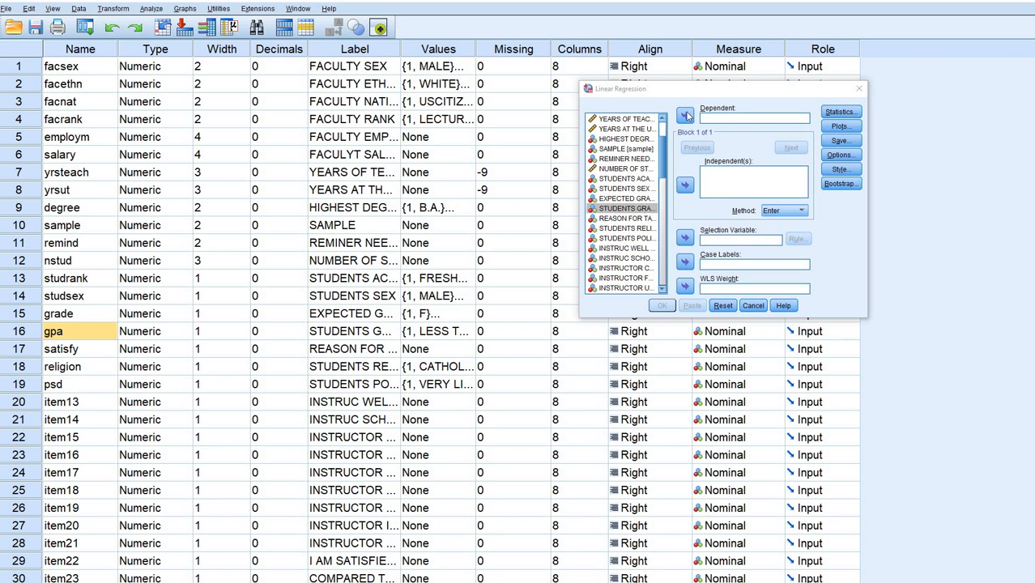
{"action": "left_click", "coordinate": [686, 116]}
Add p.instr.eff and p.student.centeredness as the independent variables with the Enter method and run the regression.
{"action": "left_click_drag", "start_coordinate": [660, 158], "coordinate": [648, 307]}
{"action": "left_click", "coordinate": [606, 280]}
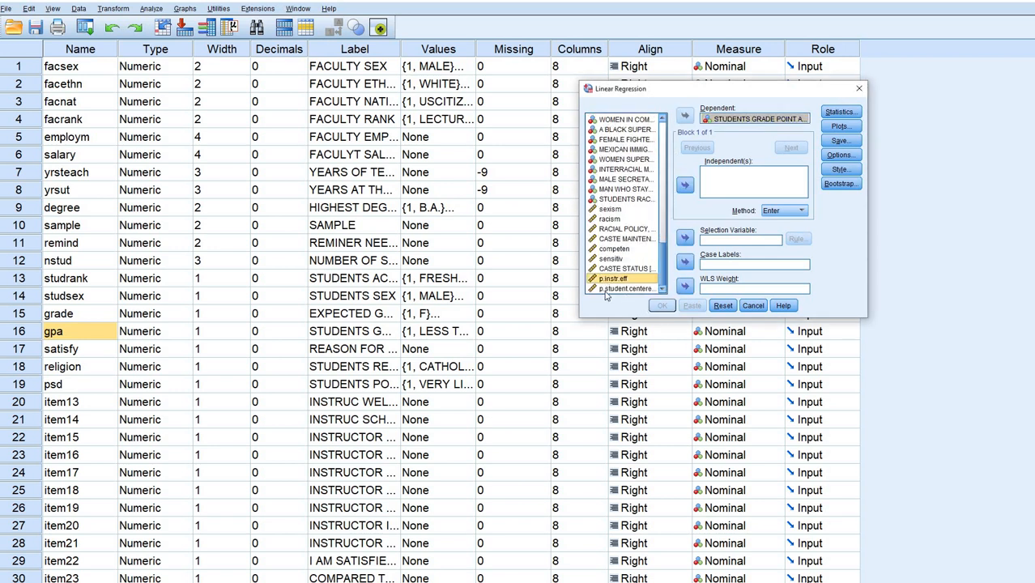
{"action": "left_click", "coordinate": [607, 289], "text": "shift"}
{"action": "left_click", "coordinate": [685, 185]}
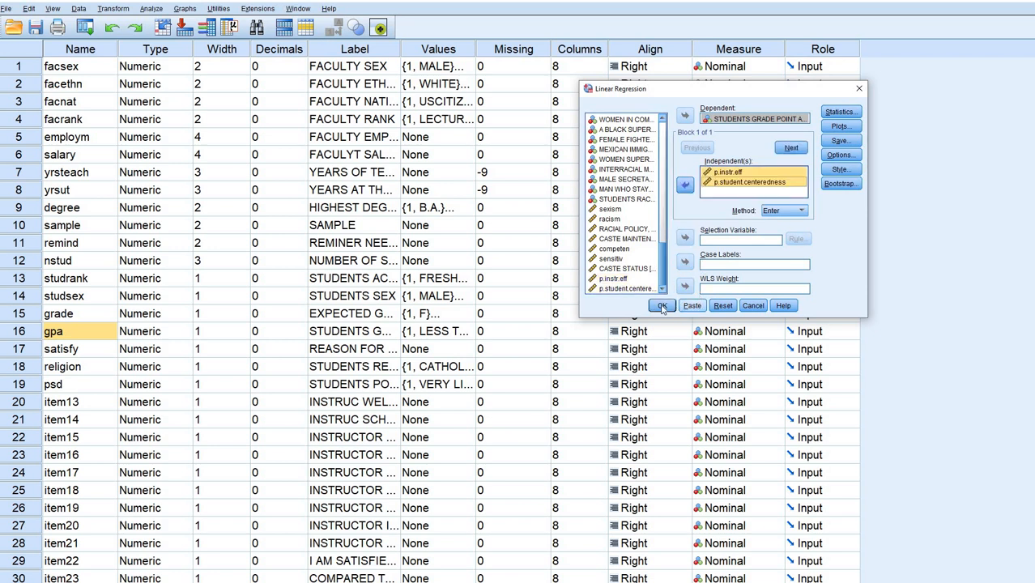
{"action": "left_click", "coordinate": [661, 306]}
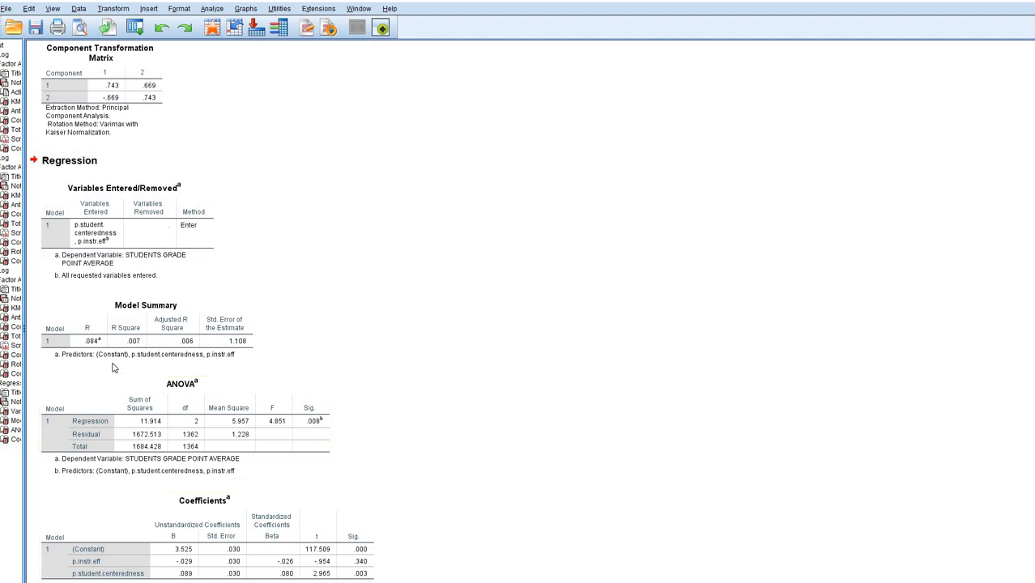
Examine the regression's R Square in the model summary and the slope and significance of each predictor in the coefficients table.
{"action": "left_click", "coordinate": [130, 343]}
{"action": "left_click_drag", "start_coordinate": [195, 579], "coordinate": [170, 579]}
{"action": "left_click_drag", "start_coordinate": [382, 580], "coordinate": [349, 580]}
{"action": "left_click_drag", "start_coordinate": [371, 569], "coordinate": [350, 569]}
{"action": "key", "text": "Escape"}
Return to the data file and delete the p.instr.eff and p.student.centeredness variables.
{"action": "key", "text": "alt+Tab"}
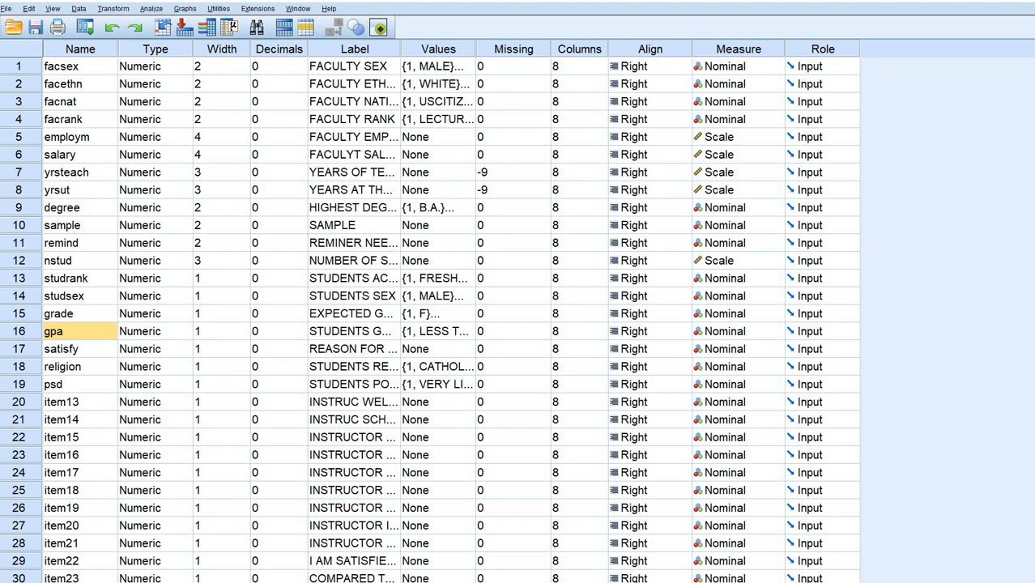
{"action": "left_click", "coordinate": [32, 581]}
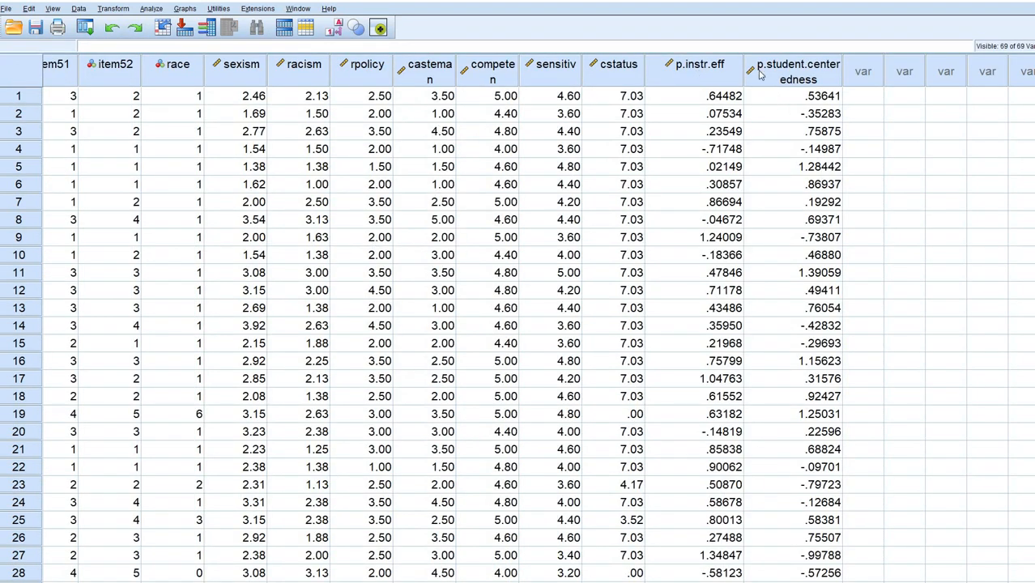
{"action": "left_click_drag", "start_coordinate": [725, 72], "coordinate": [765, 73]}
{"action": "key", "text": "Delete"}
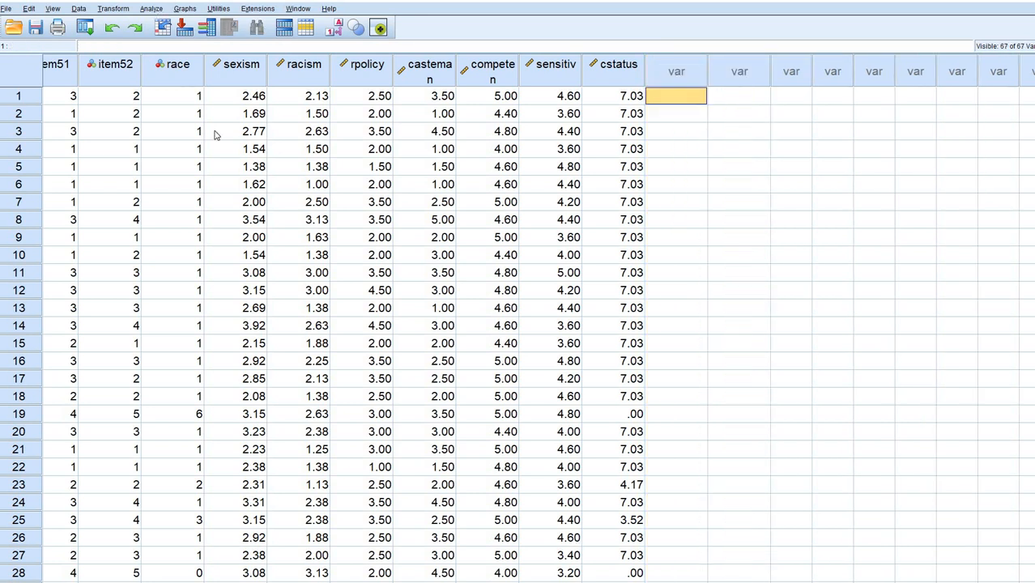
Reopen the factor analysis and change its rotation method to Promax, keeping Kappa at 4.
{"action": "left_click", "coordinate": [151, 8]}
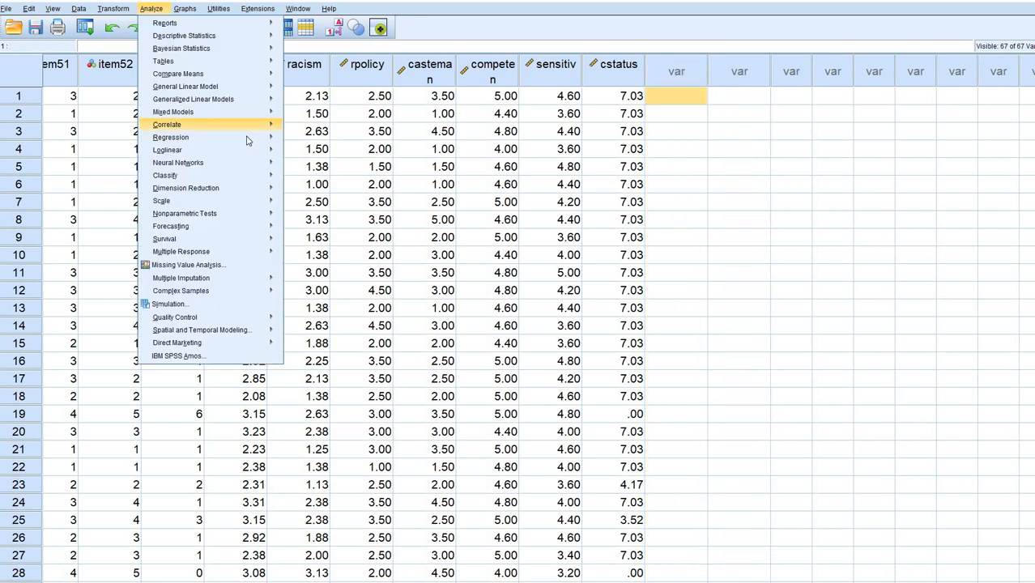
{"action": "left_click", "coordinate": [304, 193]}
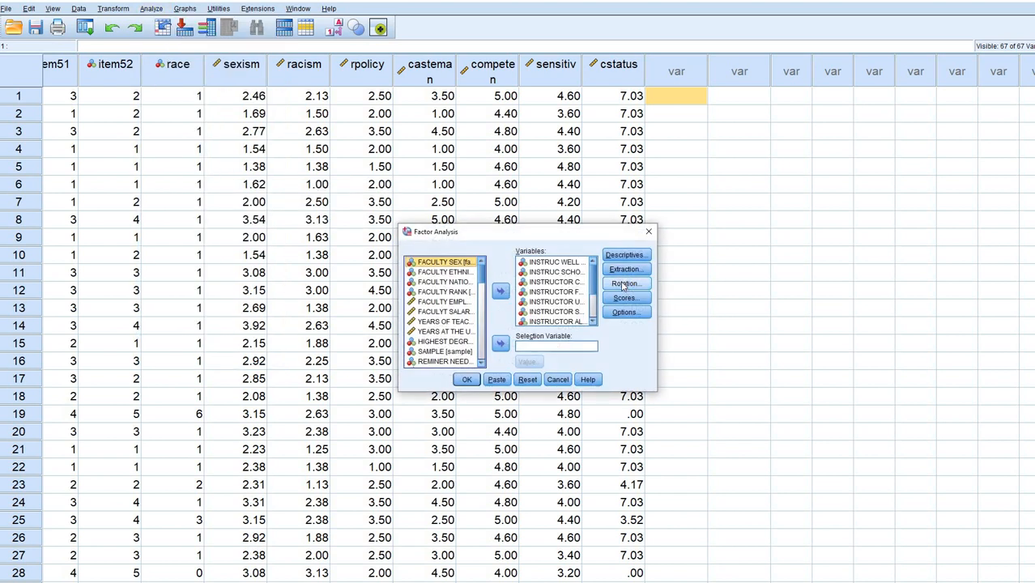
{"action": "left_click", "coordinate": [623, 284]}
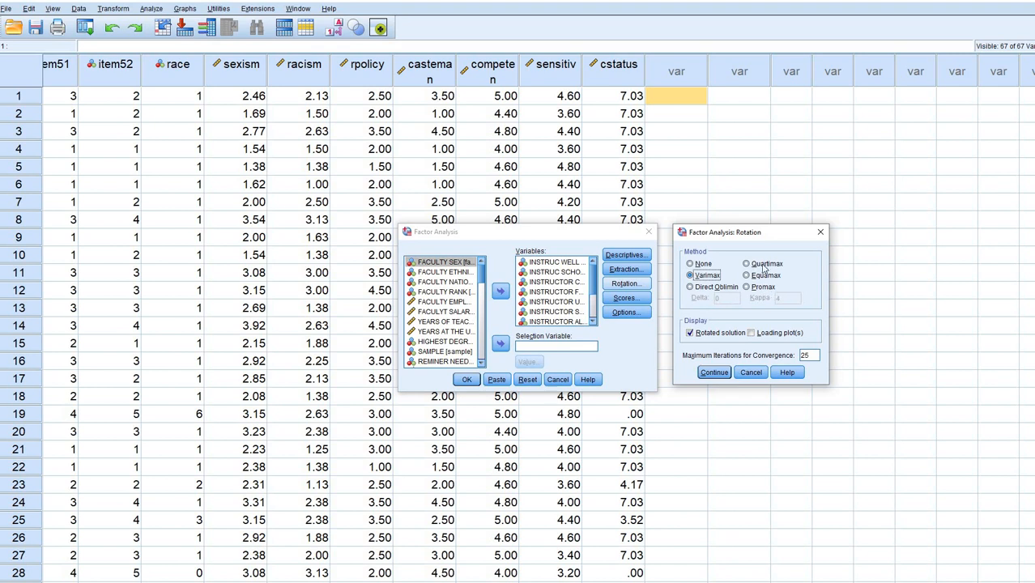
{"action": "left_click", "coordinate": [747, 288]}
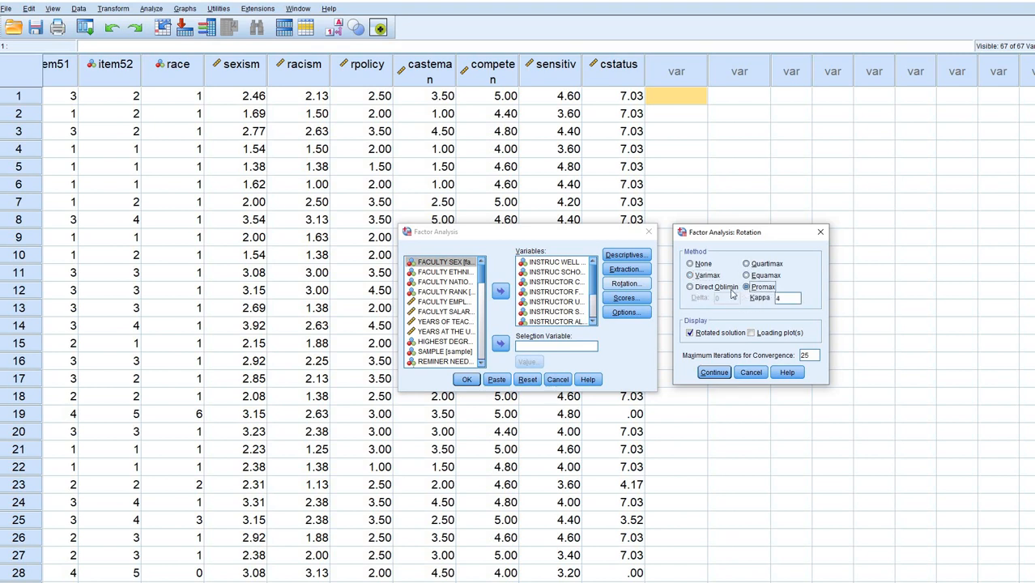
{"action": "left_click", "coordinate": [714, 373]}
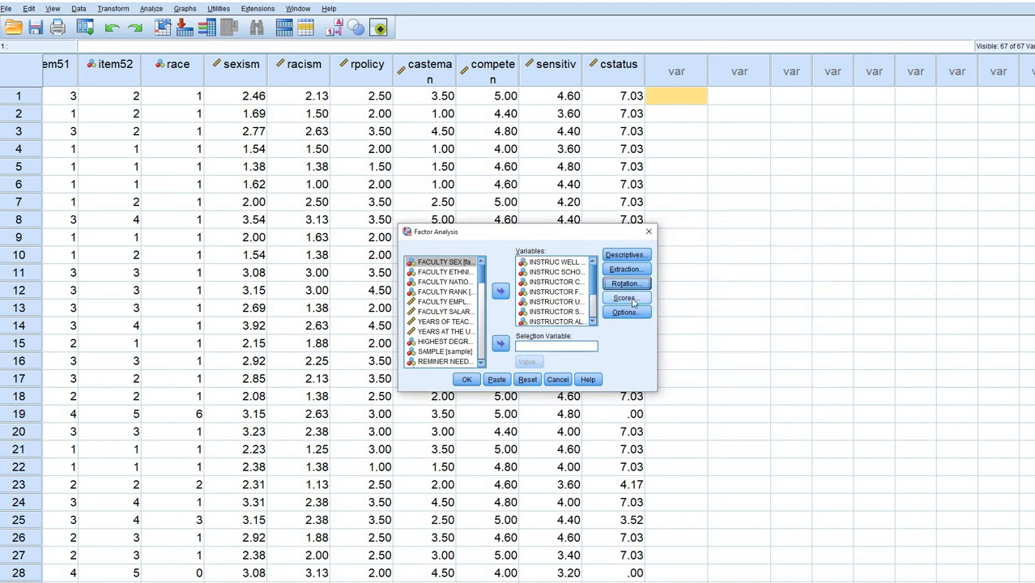
Turn off saving the factor scores as variables and run the factor analysis.
{"action": "left_click", "coordinate": [625, 298]}
{"action": "left_click", "coordinate": [472, 272]}
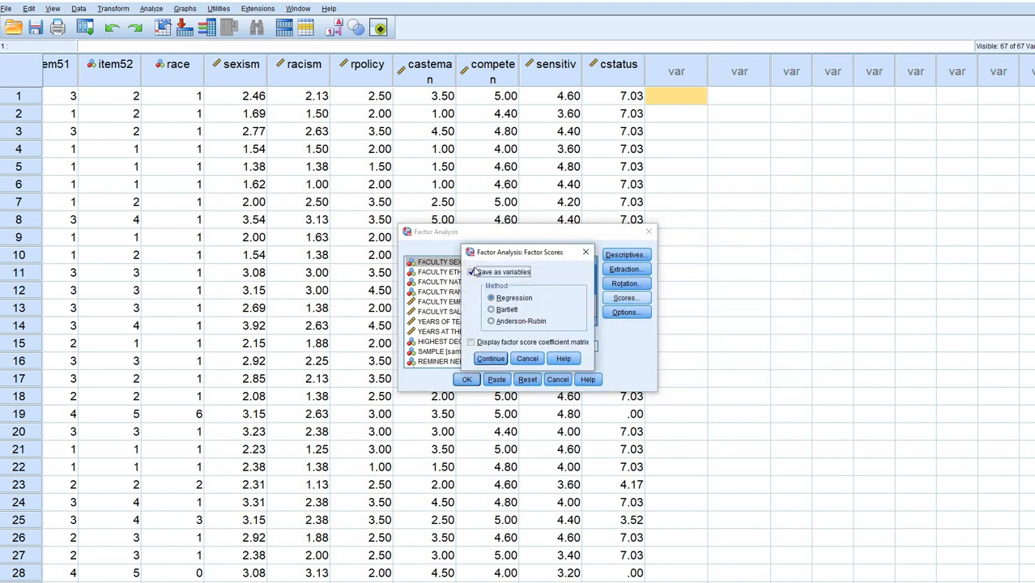
{"action": "left_click", "coordinate": [490, 358]}
{"action": "left_click", "coordinate": [469, 380]}
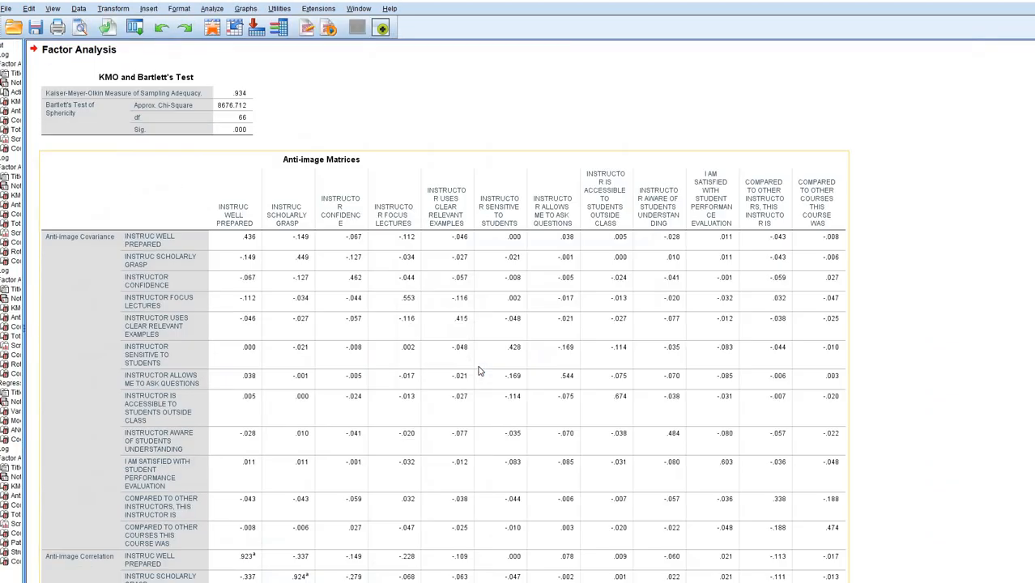
Examine the Total Variance Explained table of the Promax solution, focusing on the Rotation Sums of Squared Loadings for both components.
{"action": "scroll", "coordinate": [511, 371], "scroll_direction": "down", "scroll_amount": 20}
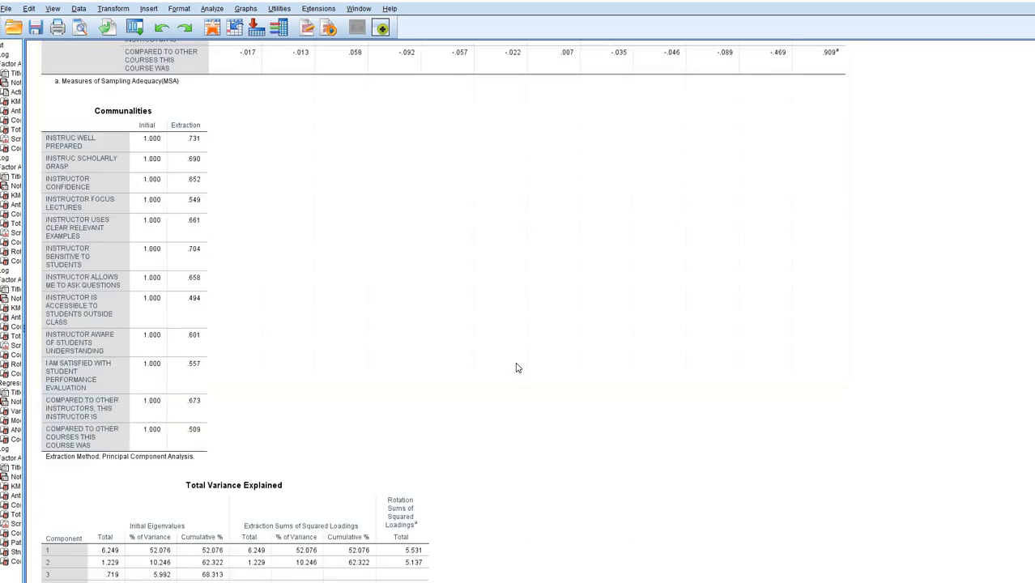
{"action": "scroll", "coordinate": [1000, 302], "scroll_direction": "down", "scroll_amount": 1}
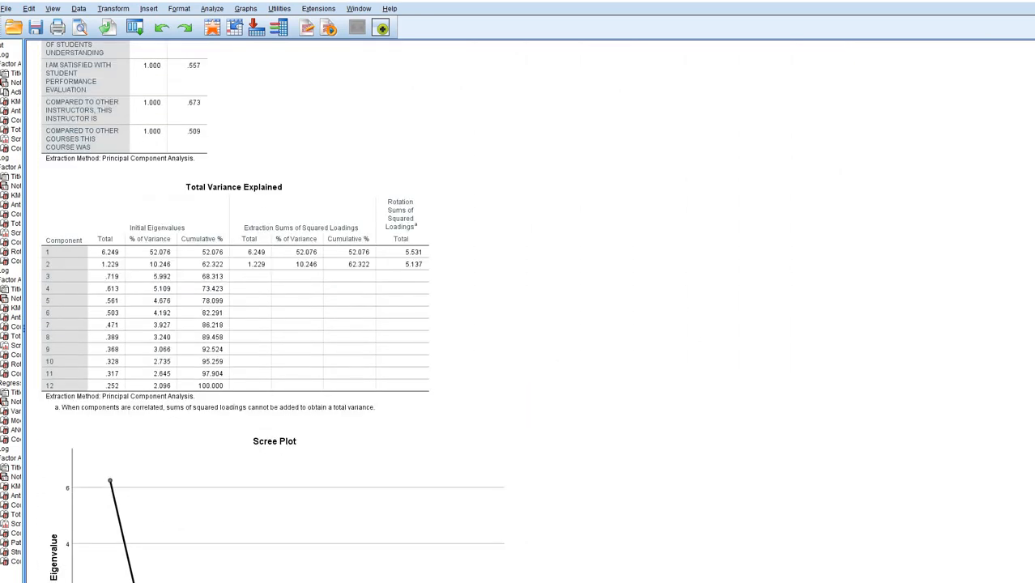
{"action": "left_click_drag", "start_coordinate": [204, 197], "coordinate": [260, 197]}
{"action": "left_click_drag", "start_coordinate": [379, 195], "coordinate": [379, 256]}
{"action": "mouse_move", "coordinate": [446, 277]}
{"action": "left_mouse_down"}
{"action": "mouse_move", "coordinate": [398, 181]}
{"action": "mouse_move", "coordinate": [428, 216]}
{"action": "mouse_move", "coordinate": [357, 186]}
{"action": "left_mouse_up"}
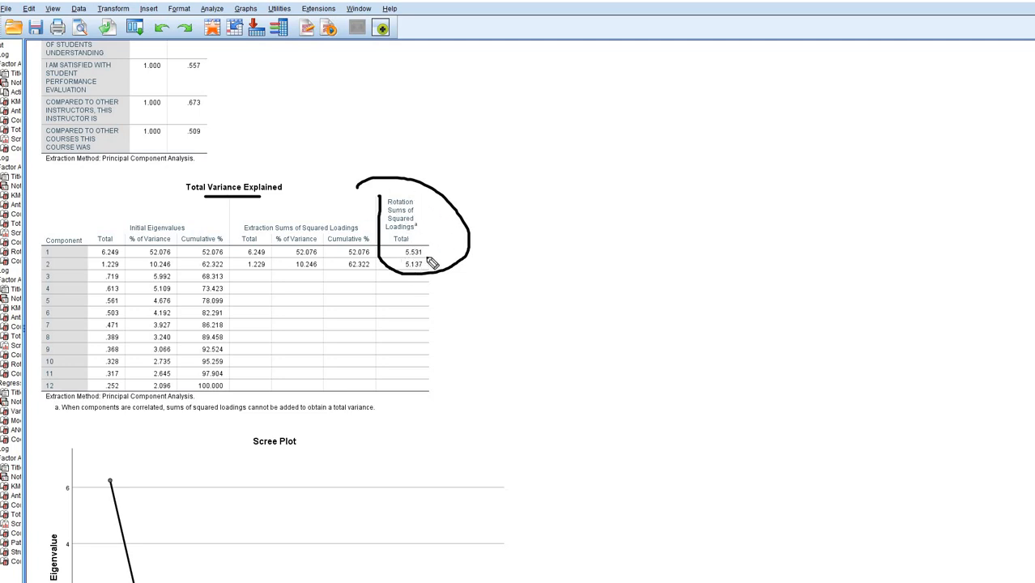
{"action": "mouse_move", "coordinate": [399, 258]}
{"action": "left_mouse_down"}
{"action": "mouse_move", "coordinate": [426, 257]}
{"action": "mouse_move", "coordinate": [427, 270]}
{"action": "left_mouse_up"}
{"action": "key", "text": "Escape"}
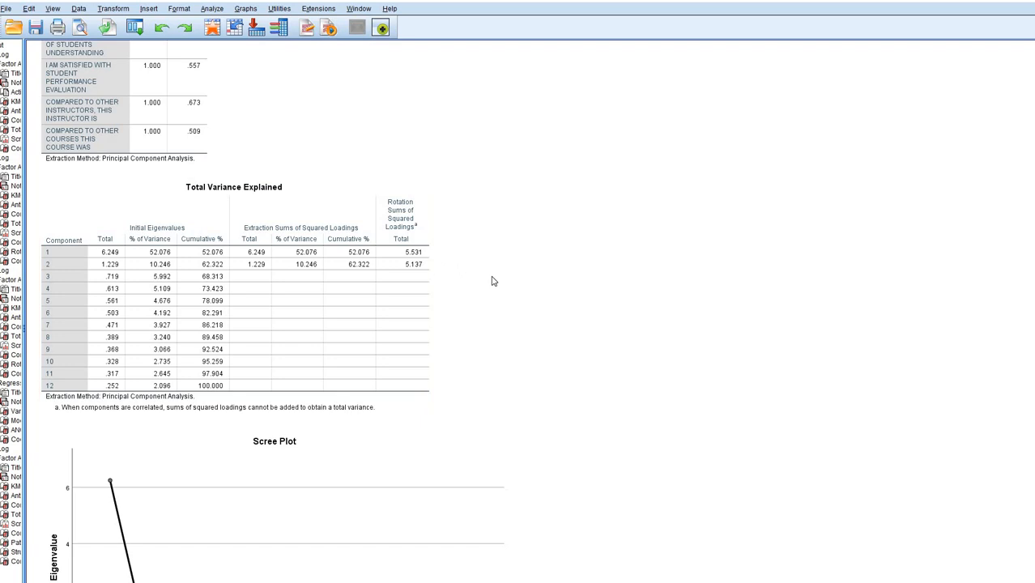
Look through the scree plot, Component Matrix and Pattern Matrix in the Promax output.
{"action": "scroll", "coordinate": [441, 234], "scroll_direction": "down", "scroll_amount": 2}
{"action": "scroll", "coordinate": [500, 251], "scroll_direction": "down", "scroll_amount": 3}
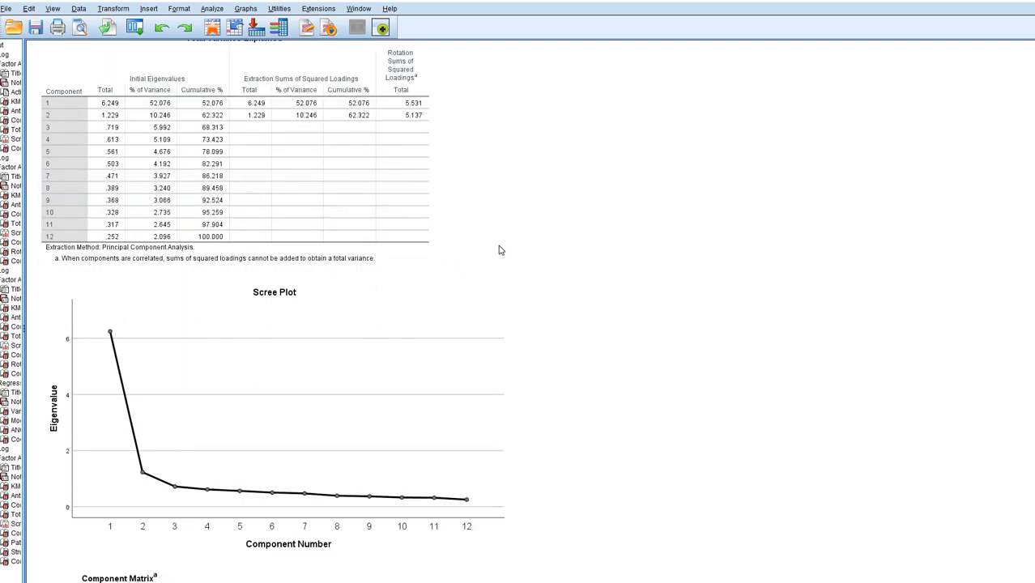
{"action": "scroll", "coordinate": [500, 250], "scroll_direction": "down", "scroll_amount": 10}
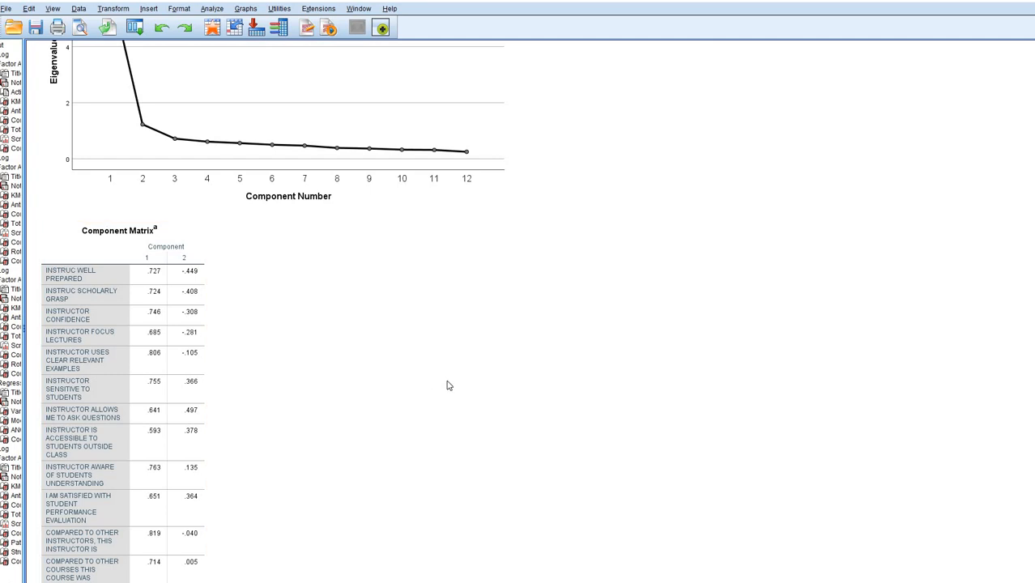
{"action": "scroll", "coordinate": [449, 385], "scroll_direction": "down", "scroll_amount": 7}
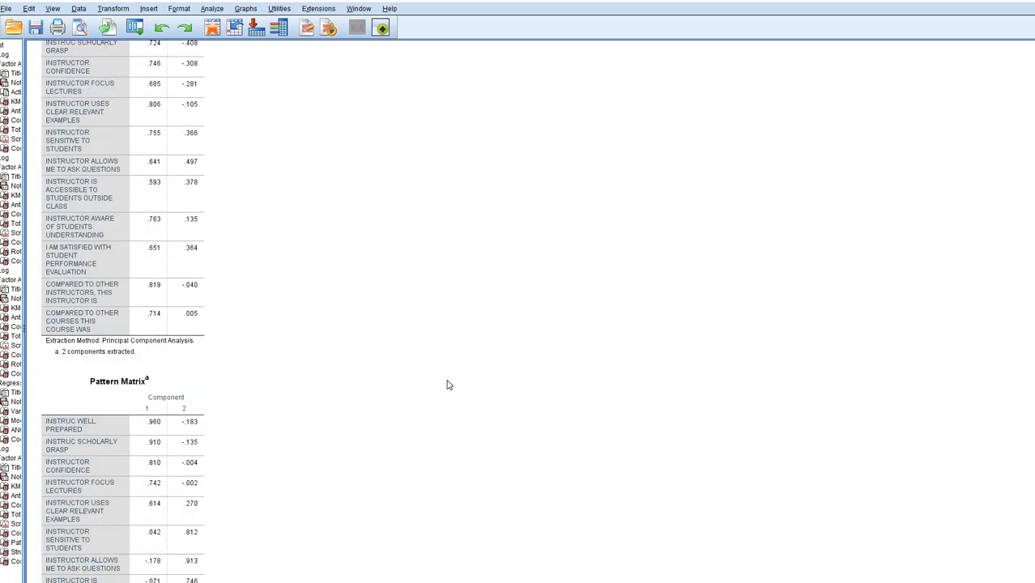
{"action": "scroll", "coordinate": [450, 384], "scroll_direction": "down", "scroll_amount": 5}
{"action": "scroll", "coordinate": [449, 385], "scroll_direction": "down", "scroll_amount": 1}
{"action": "scroll", "coordinate": [450, 385], "scroll_direction": "up", "scroll_amount": 7}
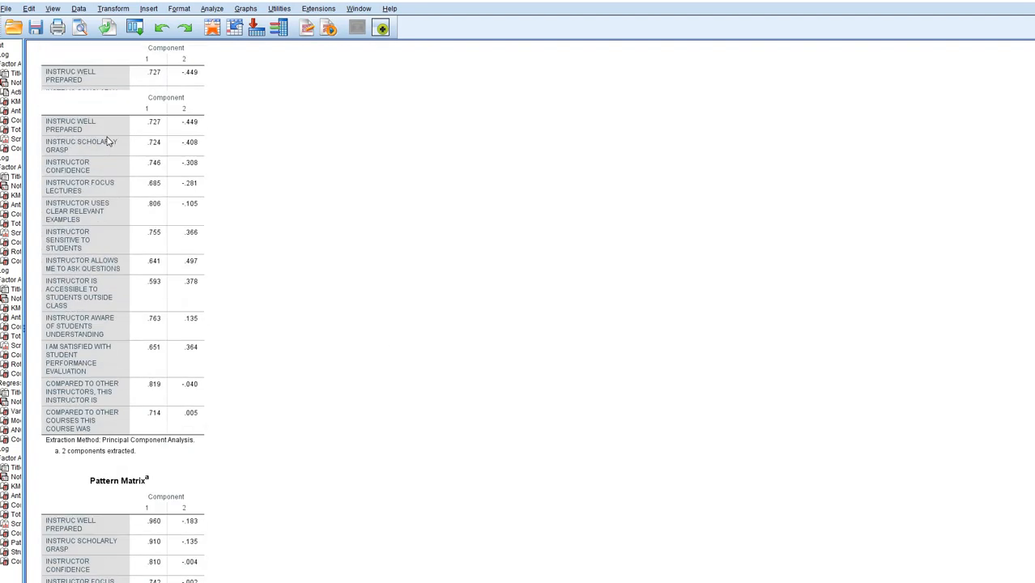
{"action": "left_click", "coordinate": [108, 139]}
{"action": "scroll", "coordinate": [388, 254], "scroll_direction": "down", "scroll_amount": 10}
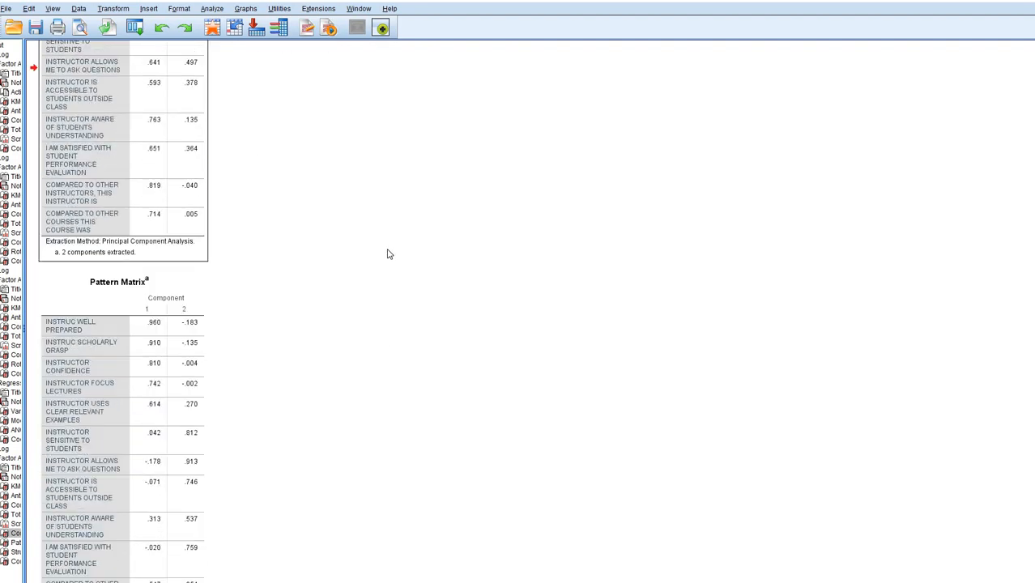
{"action": "scroll", "coordinate": [389, 254], "scroll_direction": "down", "scroll_amount": 11}
Examine the Structure Matrix, relating the first items to components 1 and 2.
{"action": "left_click", "coordinate": [175, 241]}
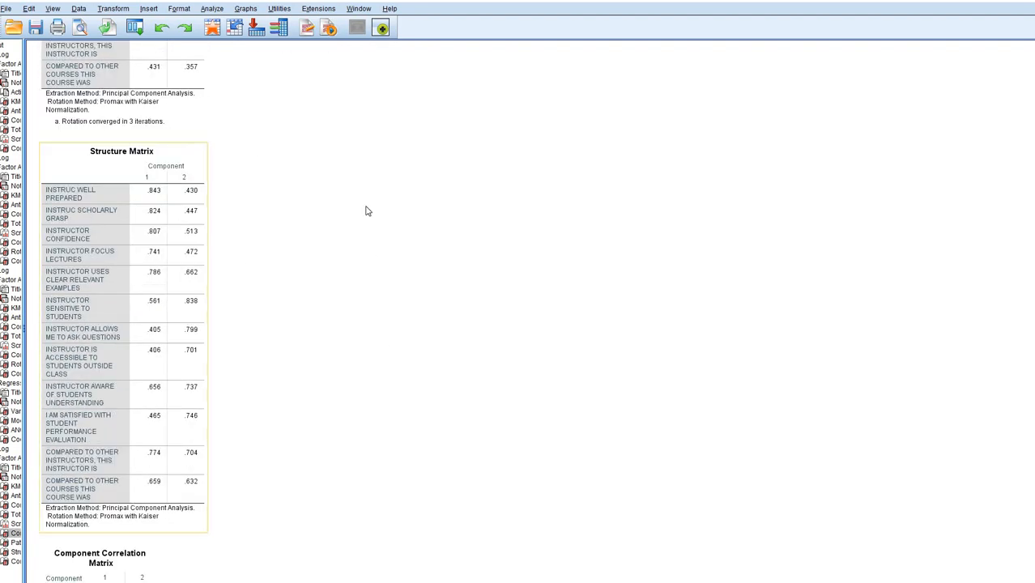
{"action": "scroll", "coordinate": [859, 194], "scroll_direction": "down", "scroll_amount": 1}
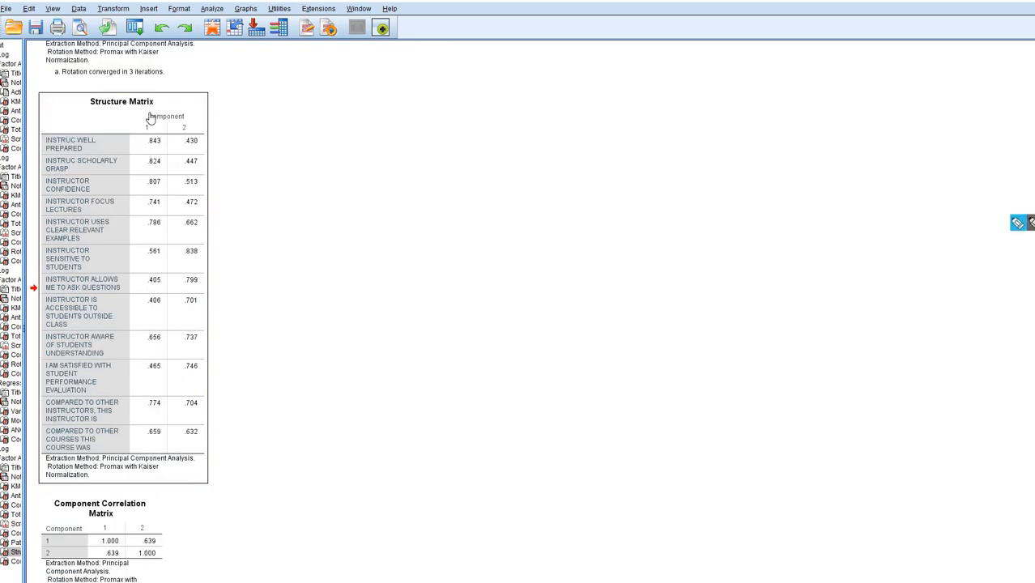
{"action": "mouse_move", "coordinate": [91, 161]}
{"action": "left_mouse_down"}
{"action": "mouse_move", "coordinate": [48, 157]}
{"action": "mouse_move", "coordinate": [75, 178]}
{"action": "left_mouse_up"}
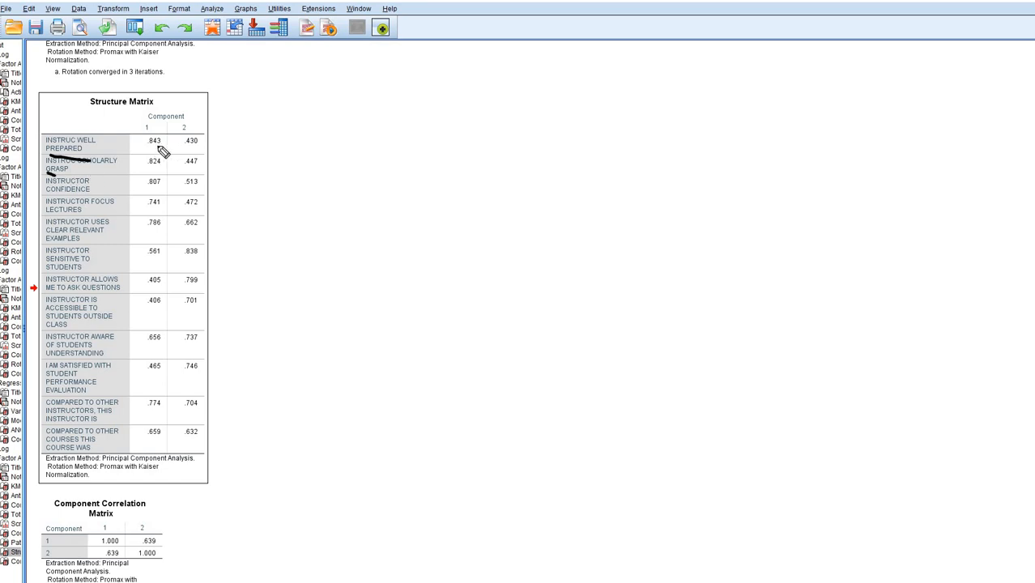
{"action": "left_click", "coordinate": [138, 139]}
{"action": "left_click_drag", "start_coordinate": [177, 132], "coordinate": [199, 132]}
{"action": "mouse_move", "coordinate": [146, 126]}
{"action": "left_mouse_down"}
{"action": "mouse_move", "coordinate": [159, 108]}
{"action": "mouse_move", "coordinate": [173, 119]}
{"action": "left_mouse_up"}
Return to the Pattern Matrix and relate the INSTRUC WELL PREPARED item to components 1 and 2.
{"action": "scroll", "coordinate": [626, 270], "scroll_direction": "up", "scroll_amount": 10}
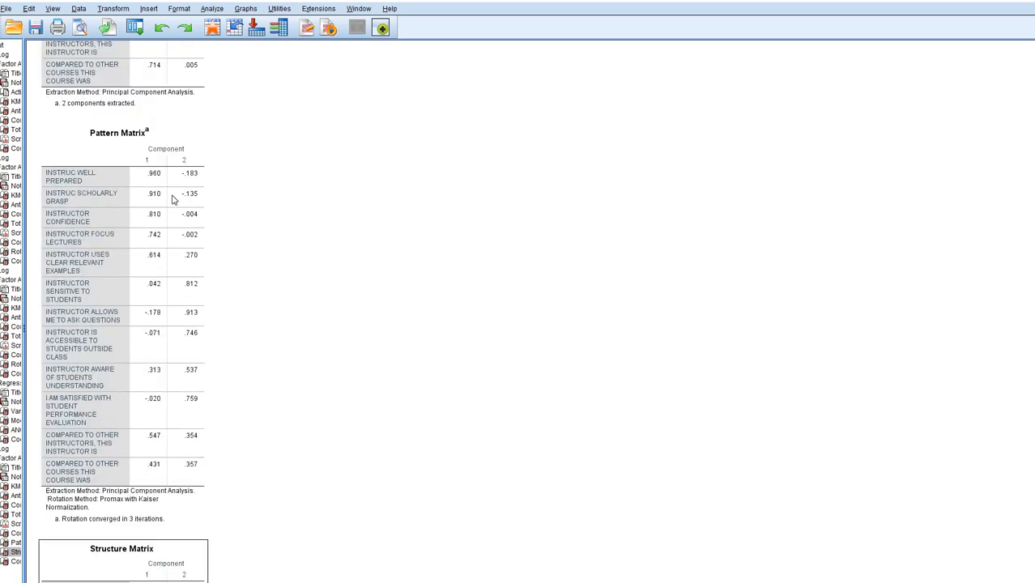
{"action": "left_click", "coordinate": [94, 185]}
{"action": "left_click", "coordinate": [1031, 223]}
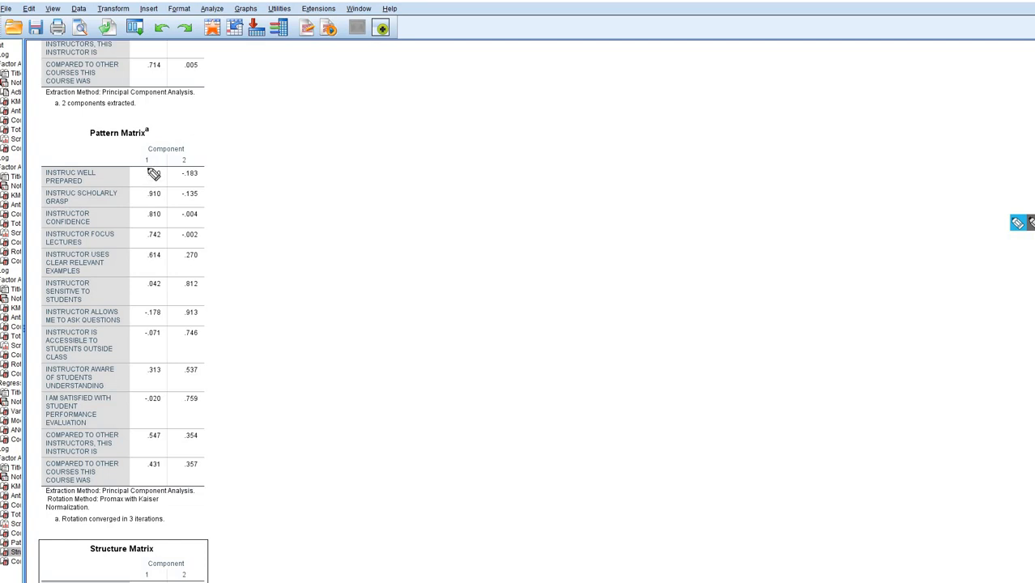
{"action": "left_click_drag", "start_coordinate": [109, 188], "coordinate": [45, 188]}
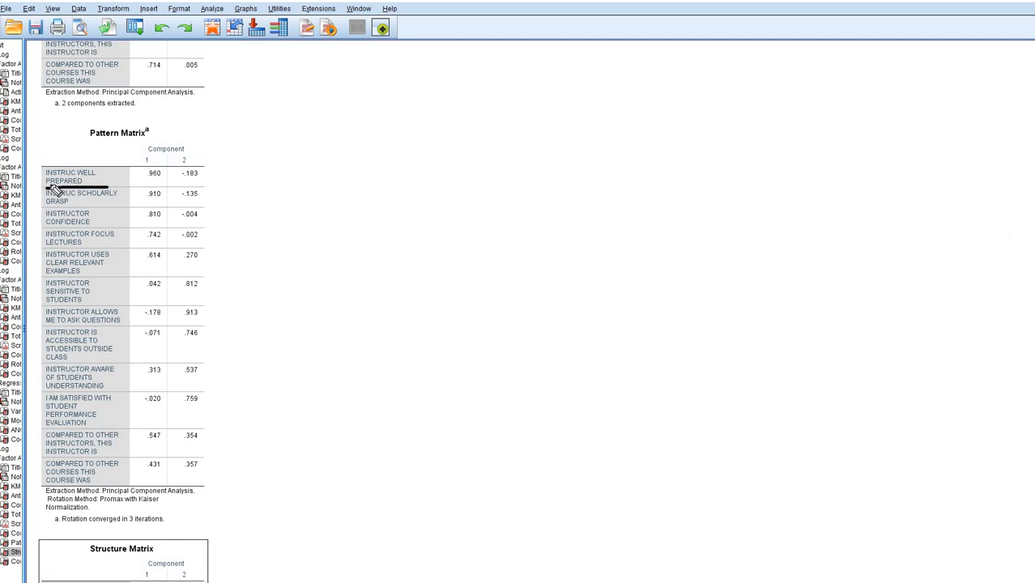
{"action": "left_click_drag", "start_coordinate": [136, 167], "coordinate": [156, 166]}
{"action": "mouse_move", "coordinate": [203, 160]}
{"action": "left_mouse_down"}
{"action": "mouse_move", "coordinate": [179, 155]}
{"action": "mouse_move", "coordinate": [202, 157]}
{"action": "left_mouse_up"}
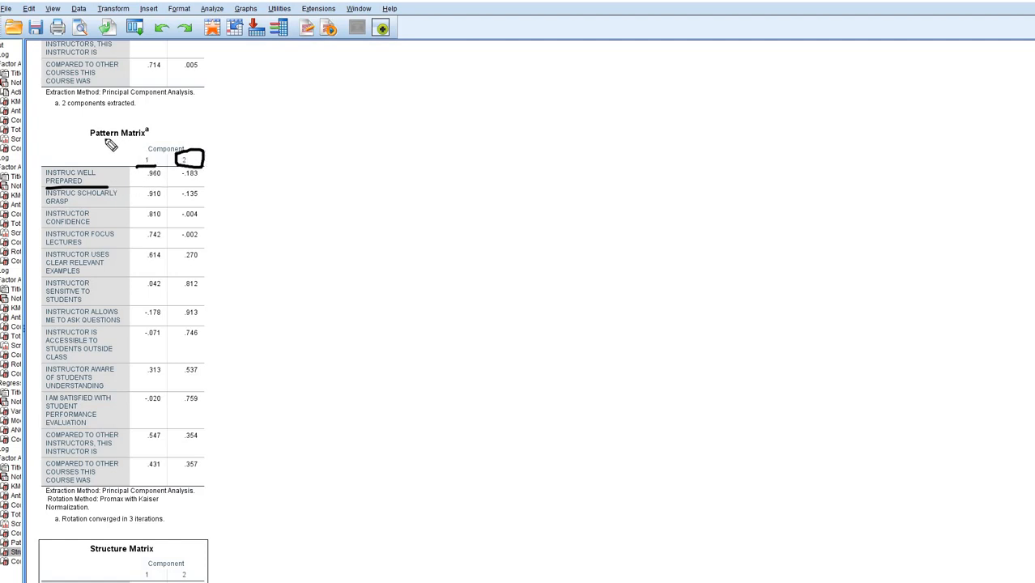
Examine the Pattern Matrix loadings item by item to identify which component each item loads on most strongly.
{"action": "left_click_drag", "start_coordinate": [104, 139], "coordinate": [130, 140]}
{"action": "left_click_drag", "start_coordinate": [163, 183], "coordinate": [134, 182]}
{"action": "mouse_move", "coordinate": [139, 203]}
{"action": "left_mouse_down"}
{"action": "mouse_move", "coordinate": [166, 198]}
{"action": "mouse_move", "coordinate": [168, 242]}
{"action": "left_mouse_up"}
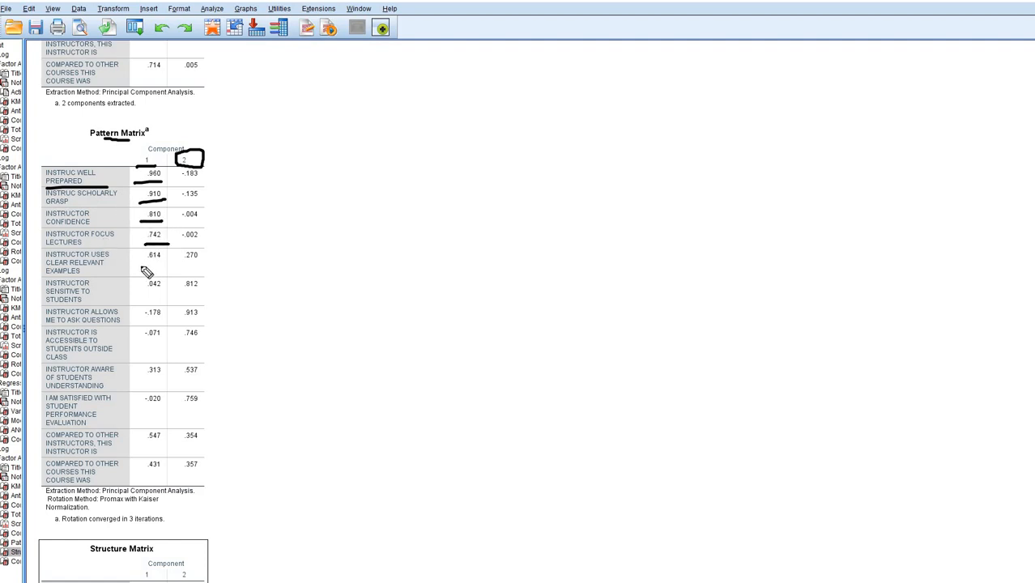
{"action": "left_click_drag", "start_coordinate": [139, 265], "coordinate": [164, 265]}
{"action": "mouse_move", "coordinate": [178, 295]}
{"action": "left_mouse_down"}
{"action": "mouse_move", "coordinate": [204, 297]}
{"action": "mouse_move", "coordinate": [173, 322]}
{"action": "mouse_move", "coordinate": [201, 379]}
{"action": "left_mouse_up"}
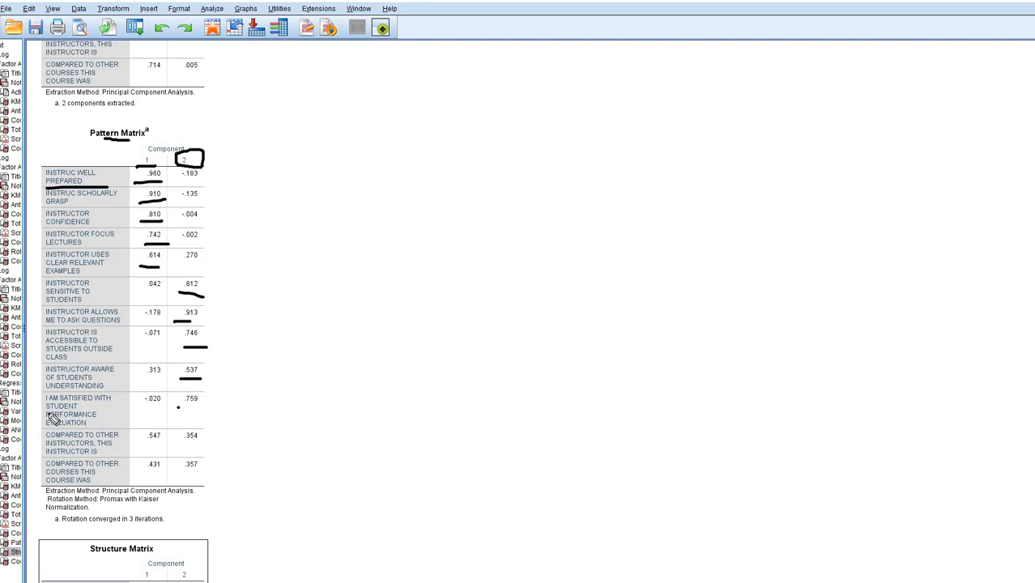
{"action": "left_click_drag", "start_coordinate": [178, 408], "coordinate": [200, 412]}
{"action": "left_click_drag", "start_coordinate": [146, 446], "coordinate": [168, 445]}
{"action": "left_click_drag", "start_coordinate": [134, 476], "coordinate": [166, 476]}
{"action": "left_click", "coordinate": [1027, 255]}
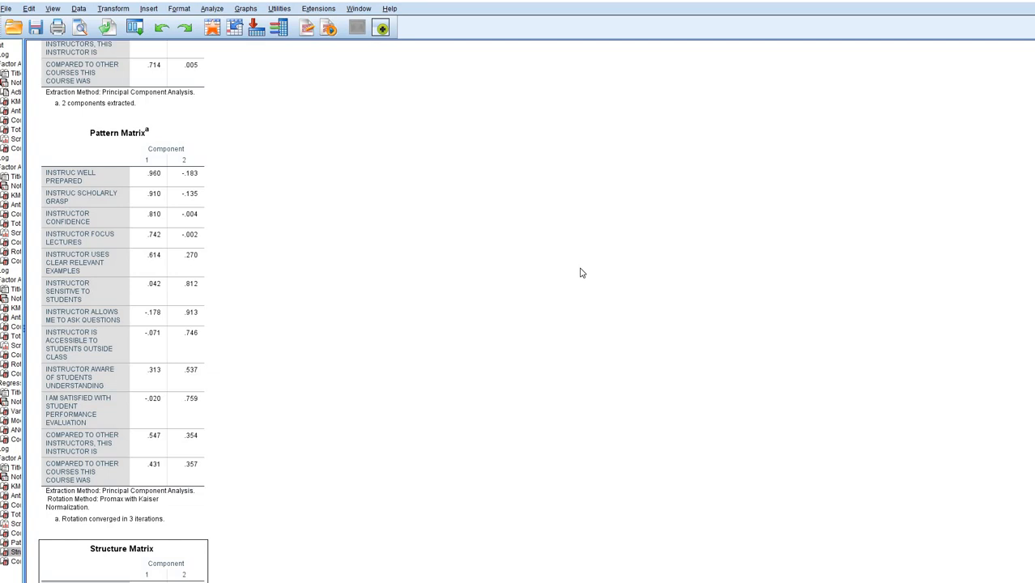
Examine the correlation between components 1 and 2 in the Component Correlation Matrix.
{"action": "scroll", "coordinate": [580, 273], "scroll_direction": "down", "scroll_amount": 1}
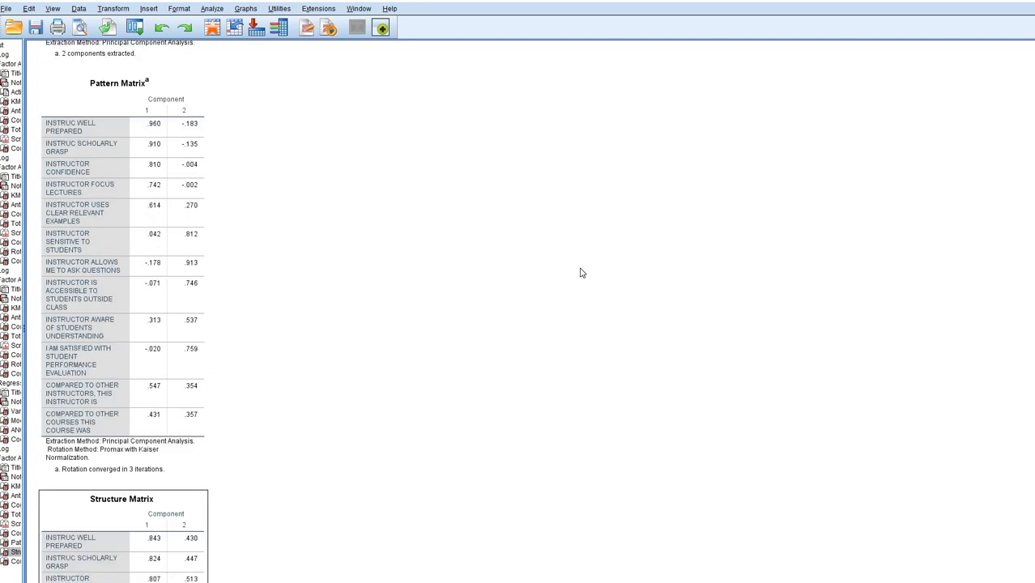
{"action": "scroll", "coordinate": [580, 273], "scroll_direction": "down", "scroll_amount": 8}
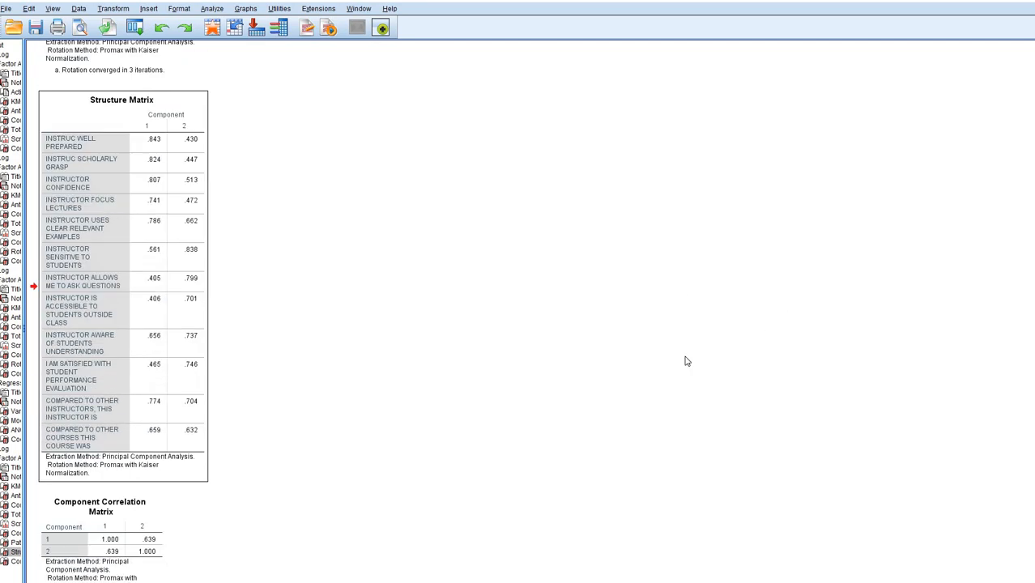
{"action": "key", "text": "alt+d"}
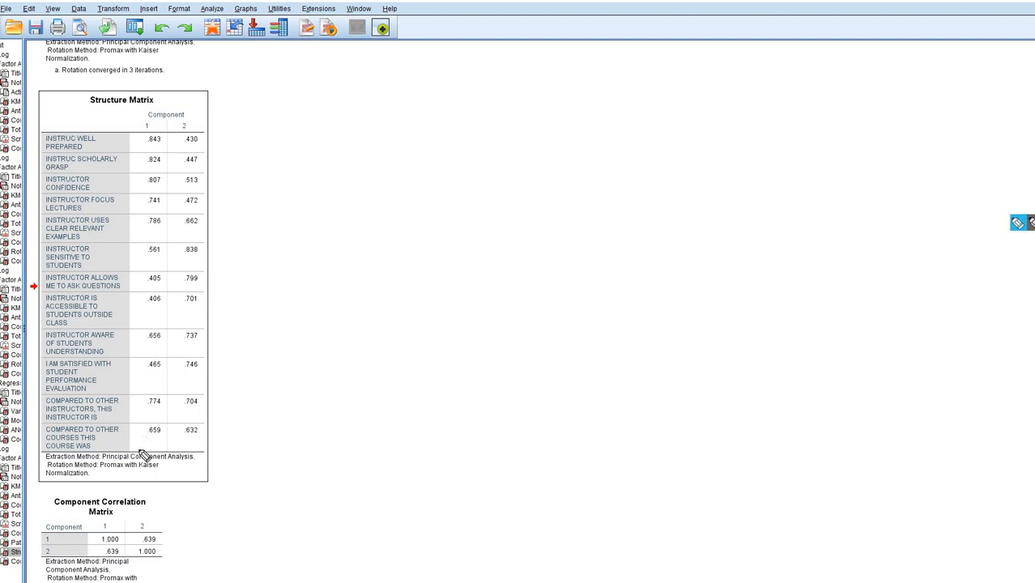
{"action": "mouse_move", "coordinate": [156, 494]}
{"action": "left_mouse_down"}
{"action": "mouse_move", "coordinate": [186, 552]}
{"action": "mouse_move", "coordinate": [154, 530]}
{"action": "mouse_move", "coordinate": [149, 550]}
{"action": "left_mouse_up"}
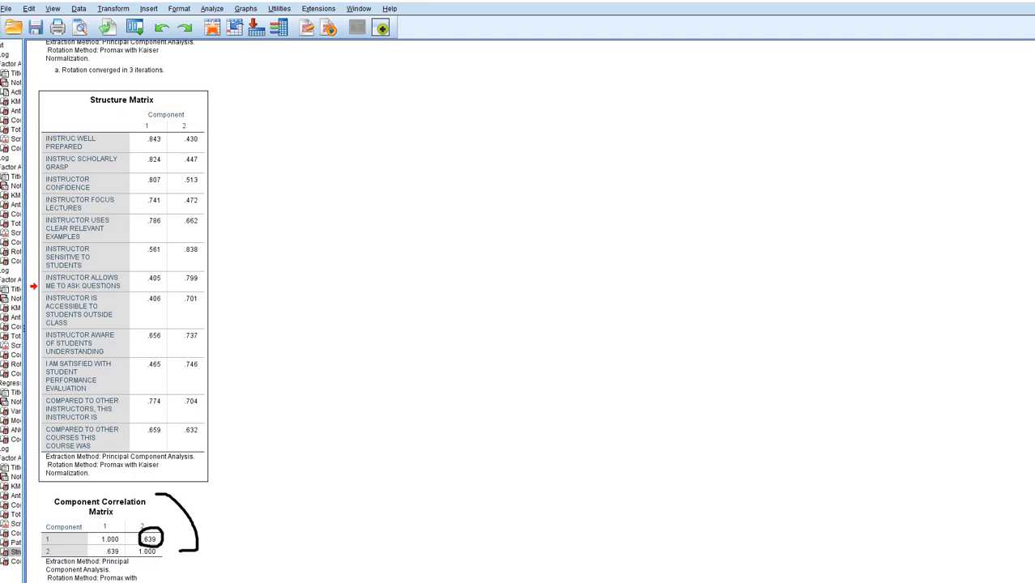
{"action": "key", "text": "Escape"}
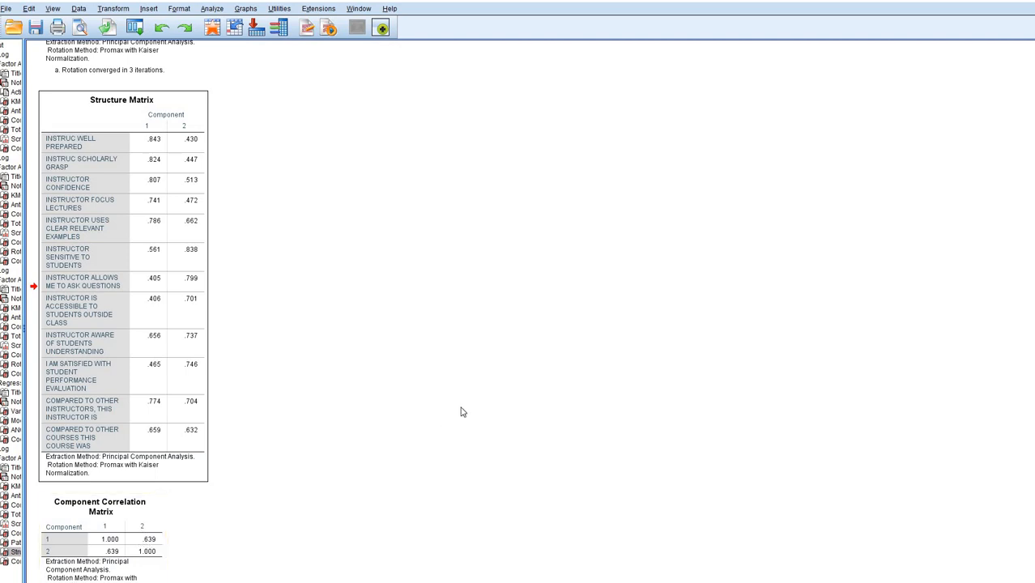
Go back to the Communalities table of the Promax output and review its first three items.
{"action": "scroll", "coordinate": [462, 407], "scroll_direction": "up", "scroll_amount": 15}
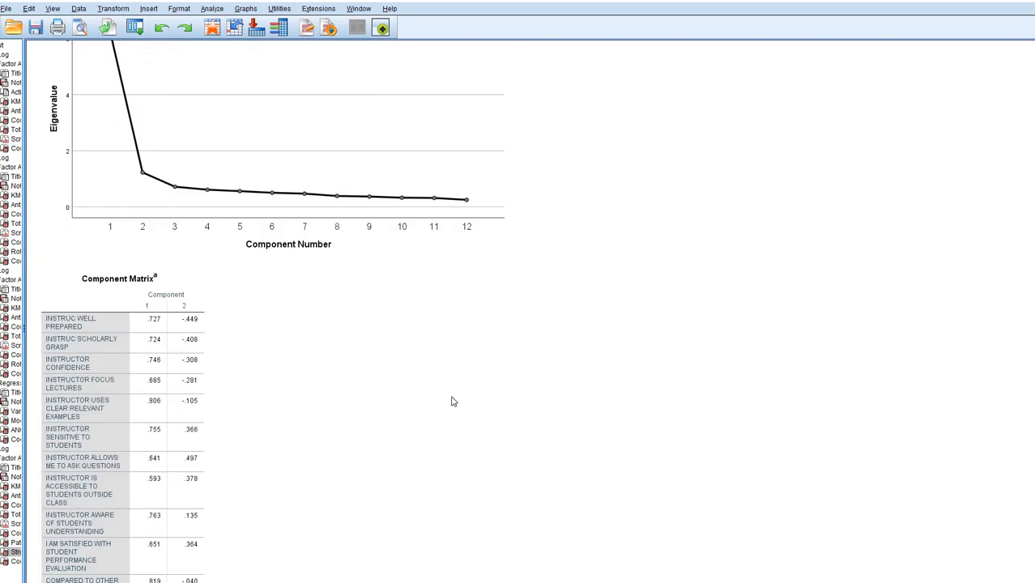
{"action": "scroll", "coordinate": [439, 413], "scroll_direction": "up", "scroll_amount": 4}
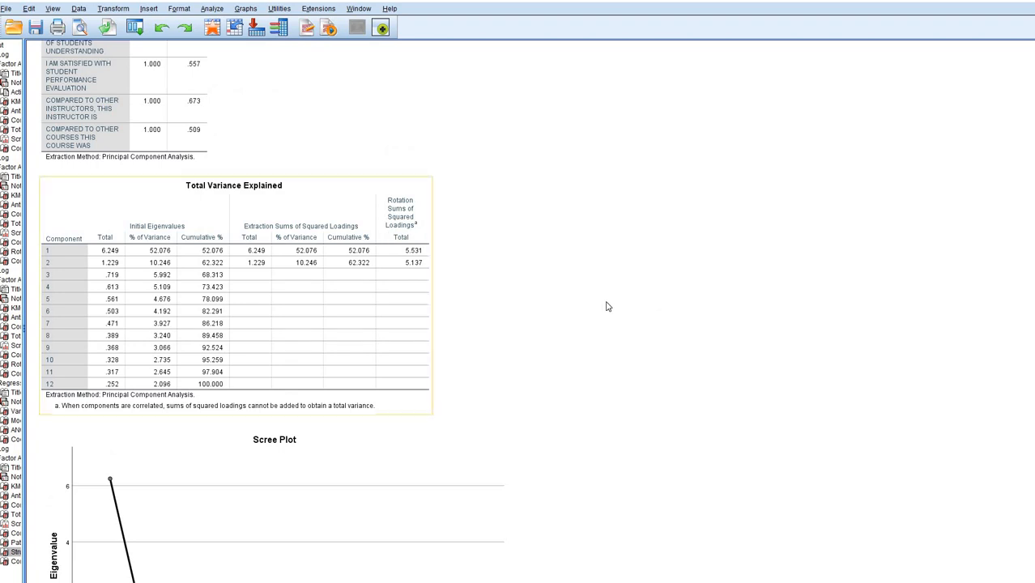
{"action": "scroll", "coordinate": [607, 303], "scroll_direction": "up", "scroll_amount": 7}
{"action": "left_click", "coordinate": [1032, 223]}
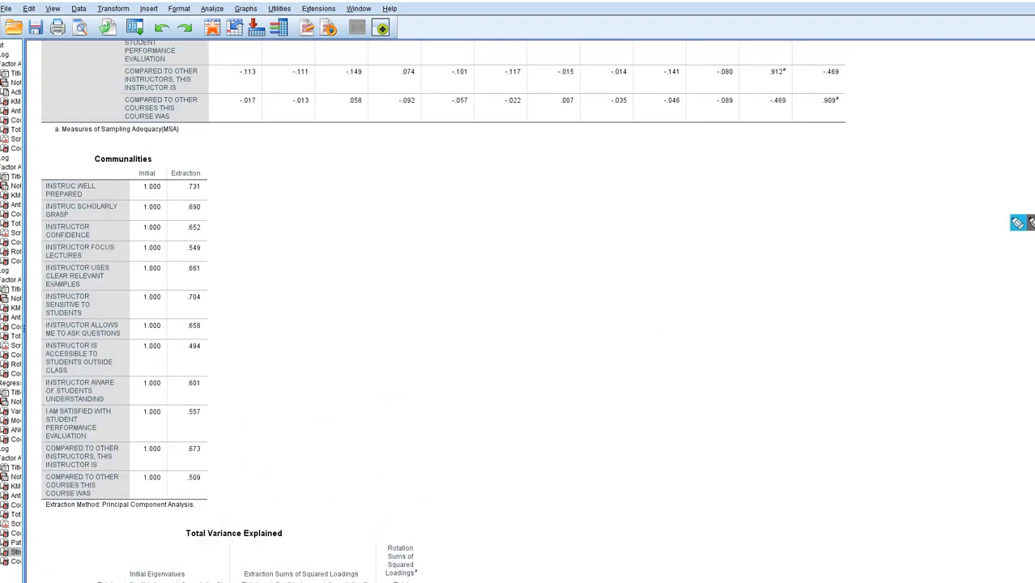
{"action": "left_click_drag", "start_coordinate": [95, 165], "coordinate": [160, 165]}
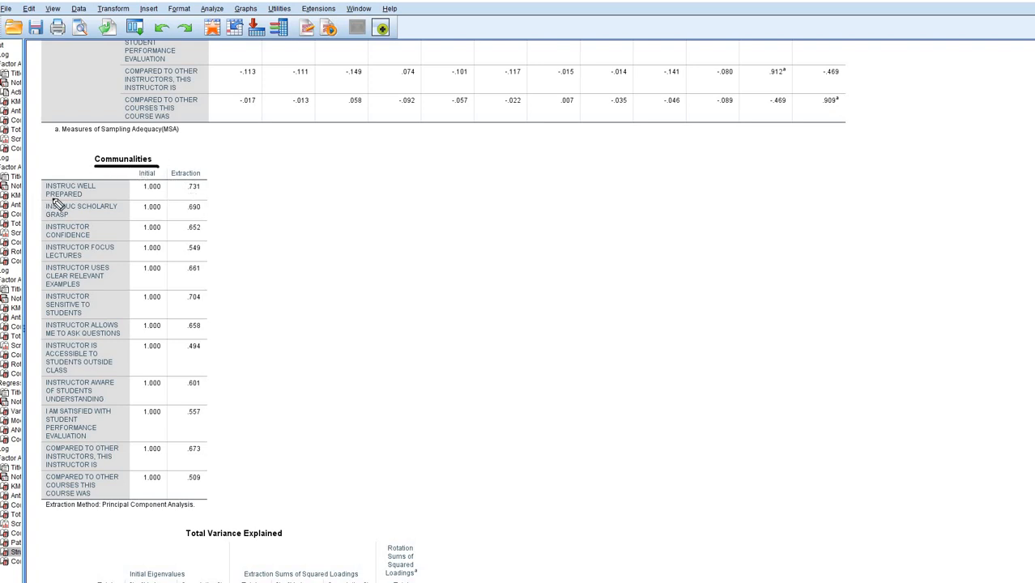
{"action": "left_click_drag", "start_coordinate": [47, 197], "coordinate": [89, 200]}
{"action": "mouse_move", "coordinate": [46, 226]}
{"action": "left_mouse_down"}
{"action": "mouse_move", "coordinate": [85, 221]}
{"action": "mouse_move", "coordinate": [85, 242]}
{"action": "left_mouse_up"}
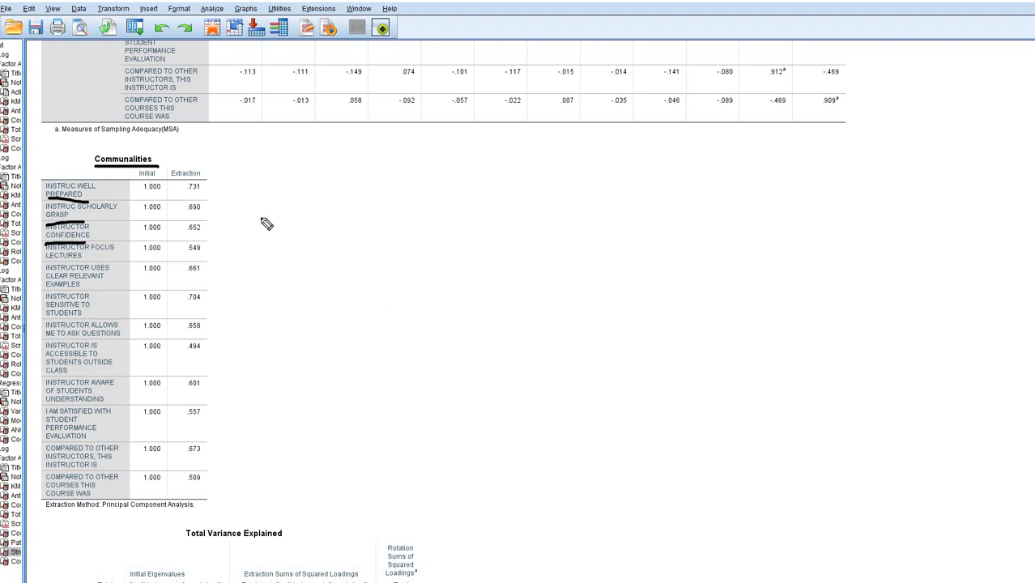
Compare the Initial and Extraction columns of the Communalities table, reading the extraction communalities of the first three items.
{"action": "left_click_drag", "start_coordinate": [128, 180], "coordinate": [159, 179]}
{"action": "left_click_drag", "start_coordinate": [173, 184], "coordinate": [217, 185]}
{"action": "left_click_drag", "start_coordinate": [181, 197], "coordinate": [214, 197]}
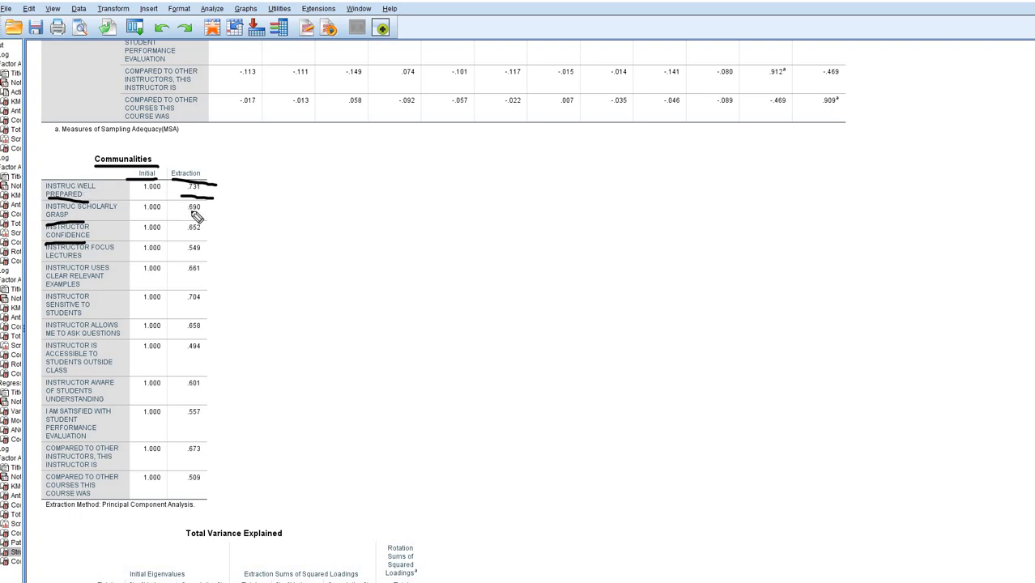
{"action": "left_click_drag", "start_coordinate": [220, 215], "coordinate": [183, 215]}
{"action": "left_click_drag", "start_coordinate": [180, 235], "coordinate": [219, 235]}
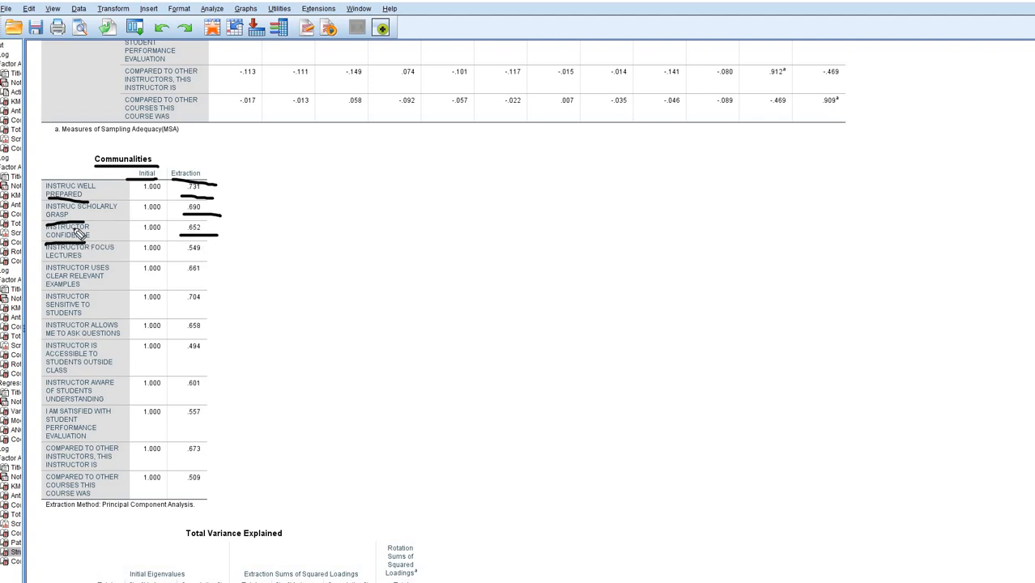